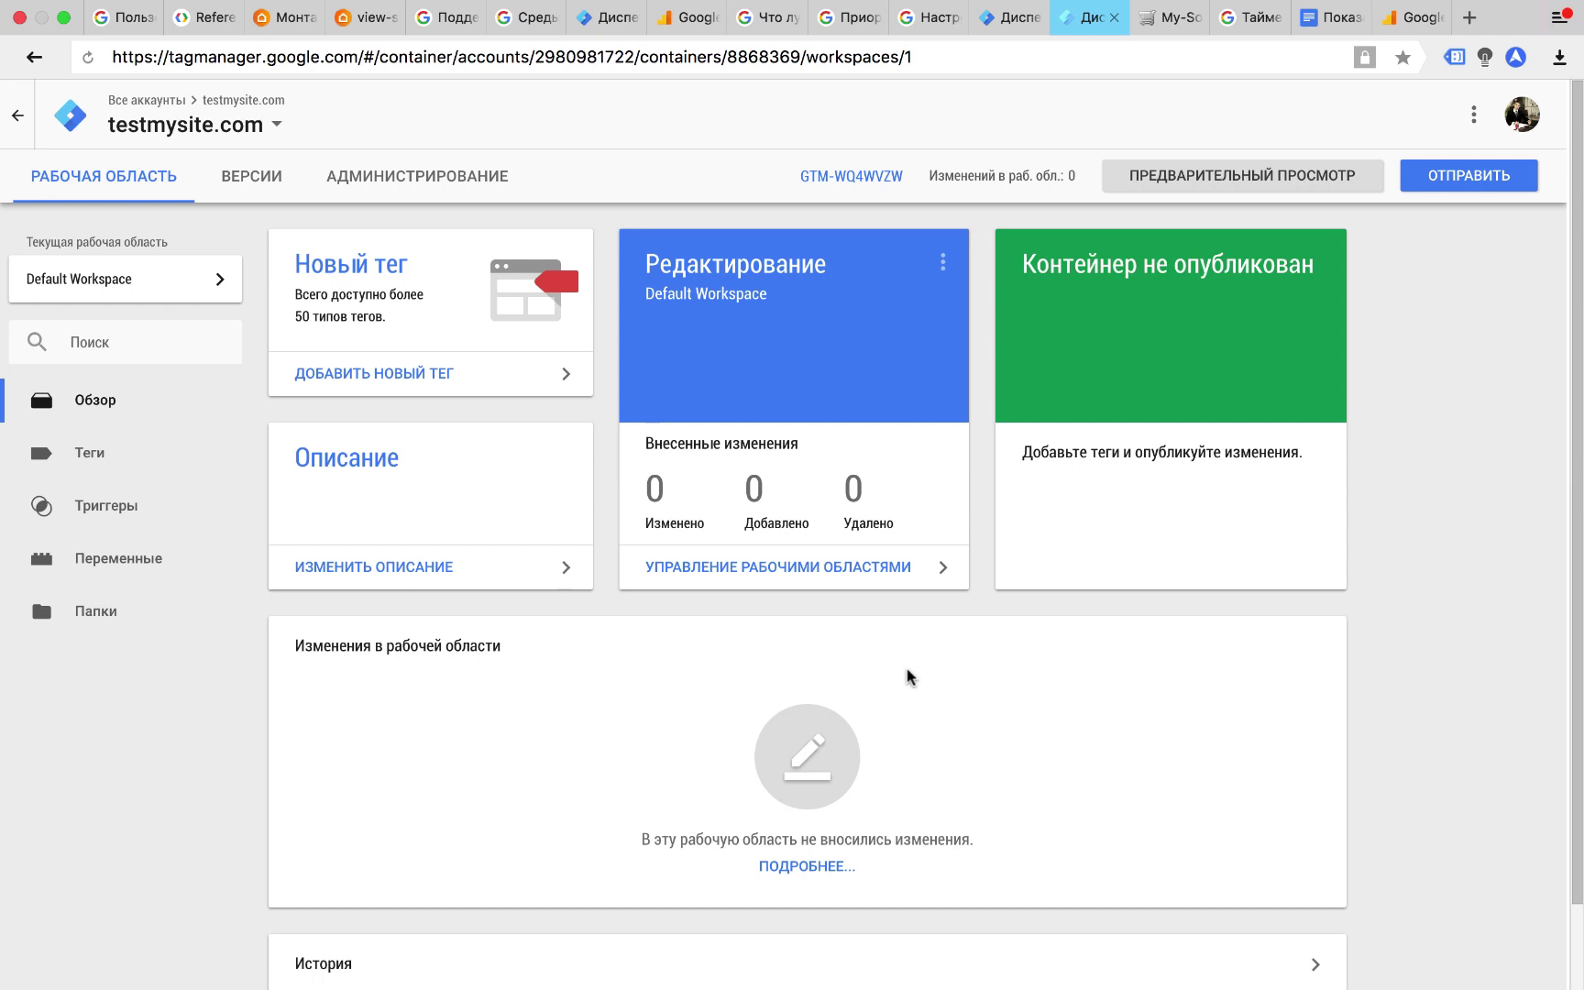
Create a new tag from the workspace's tag list (Теги)
{"action": "left_click", "coordinate": [524, 389]}
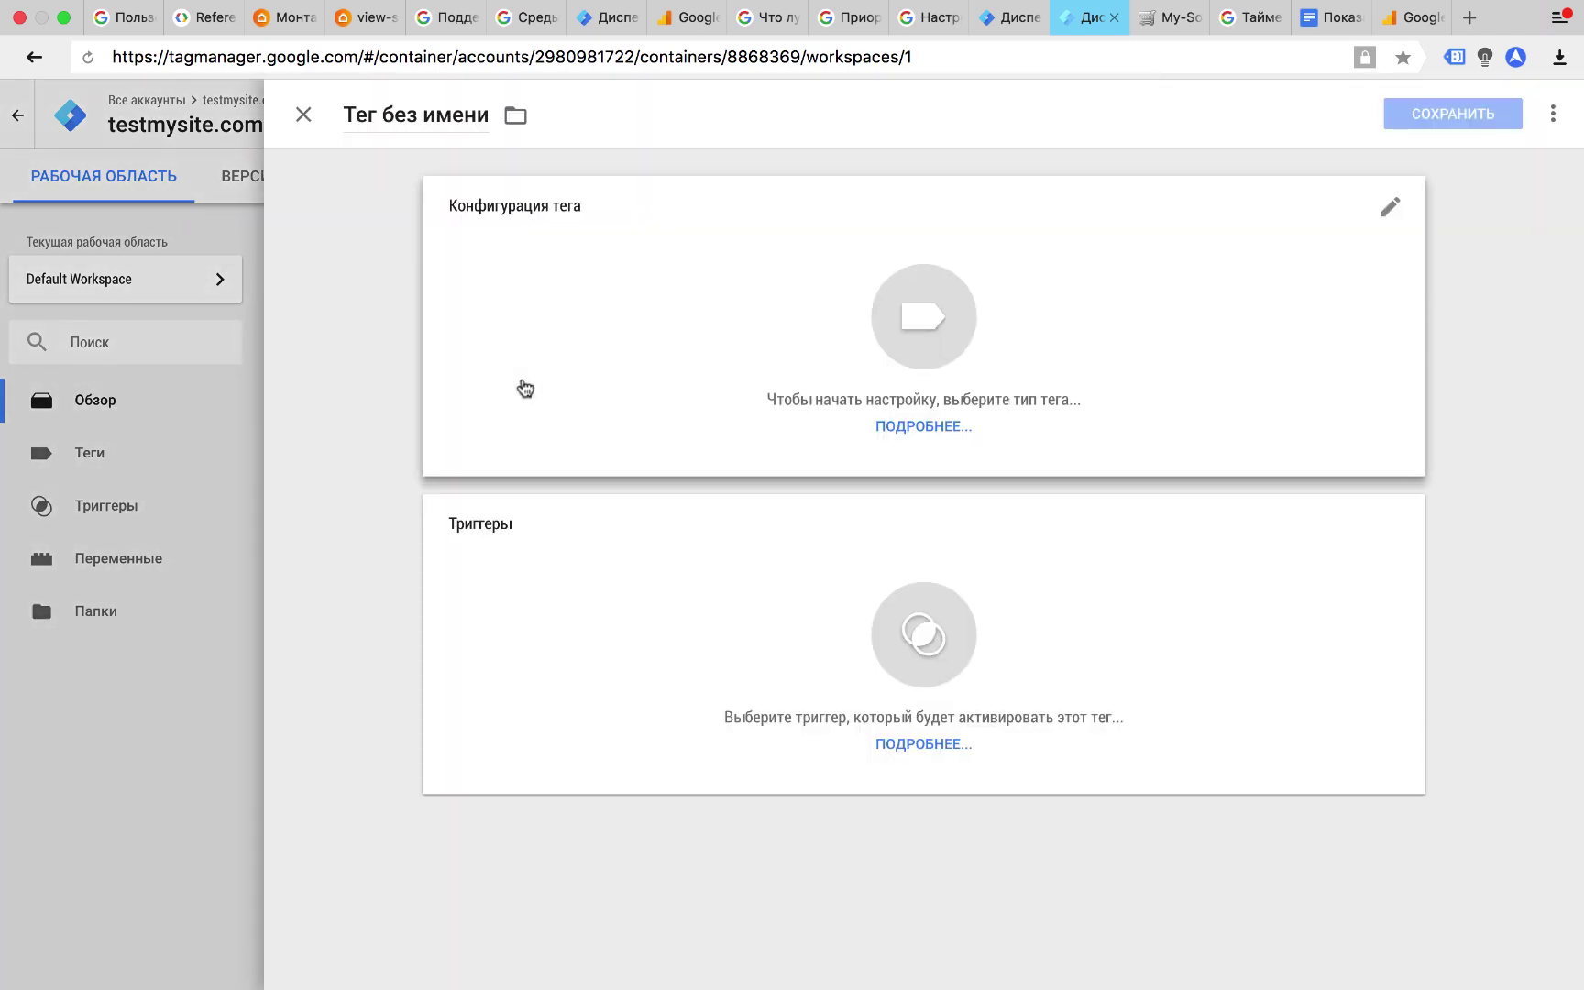
{"action": "left_click", "coordinate": [247, 403]}
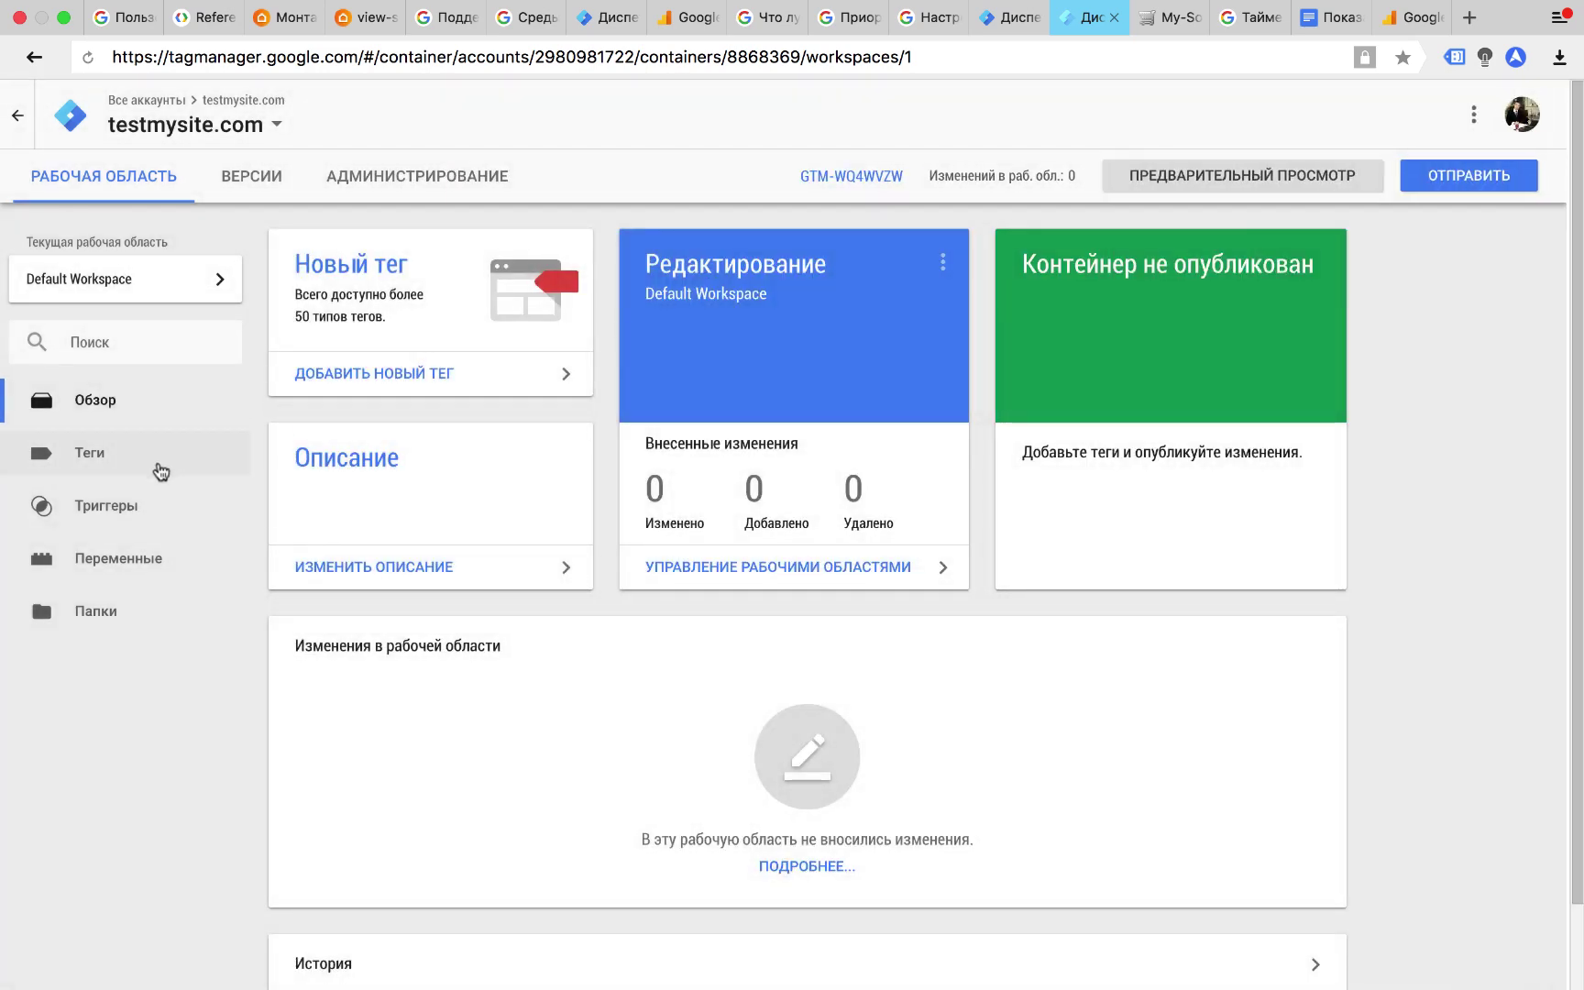
{"action": "left_click", "coordinate": [159, 469]}
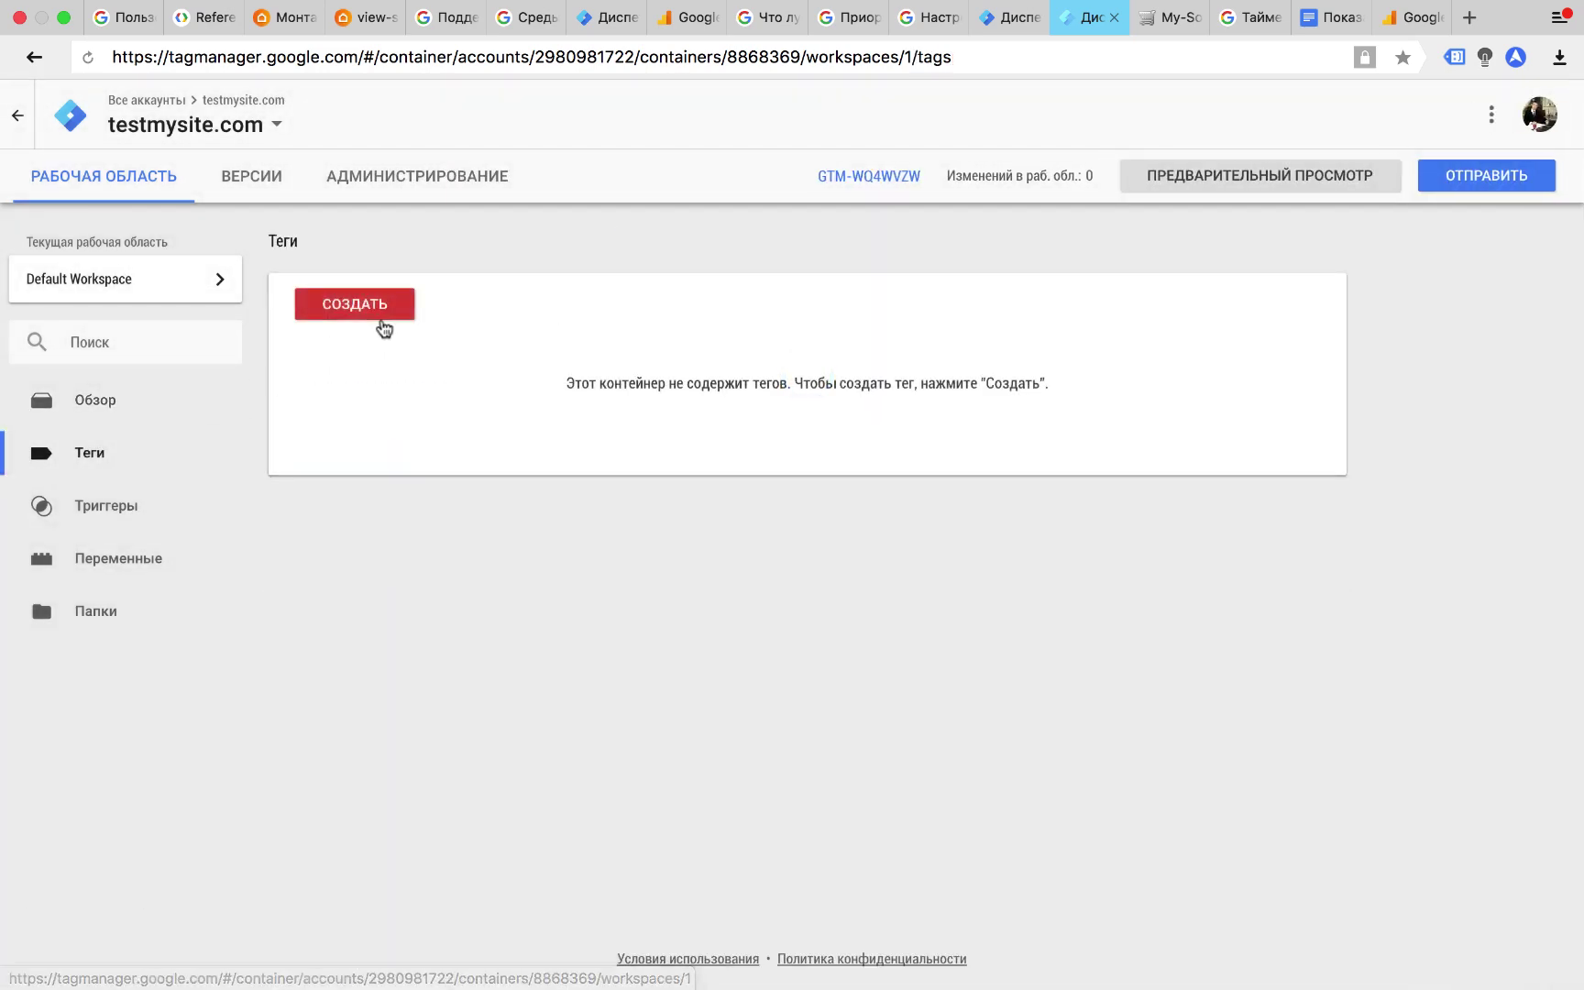
{"action": "left_click", "coordinate": [394, 316]}
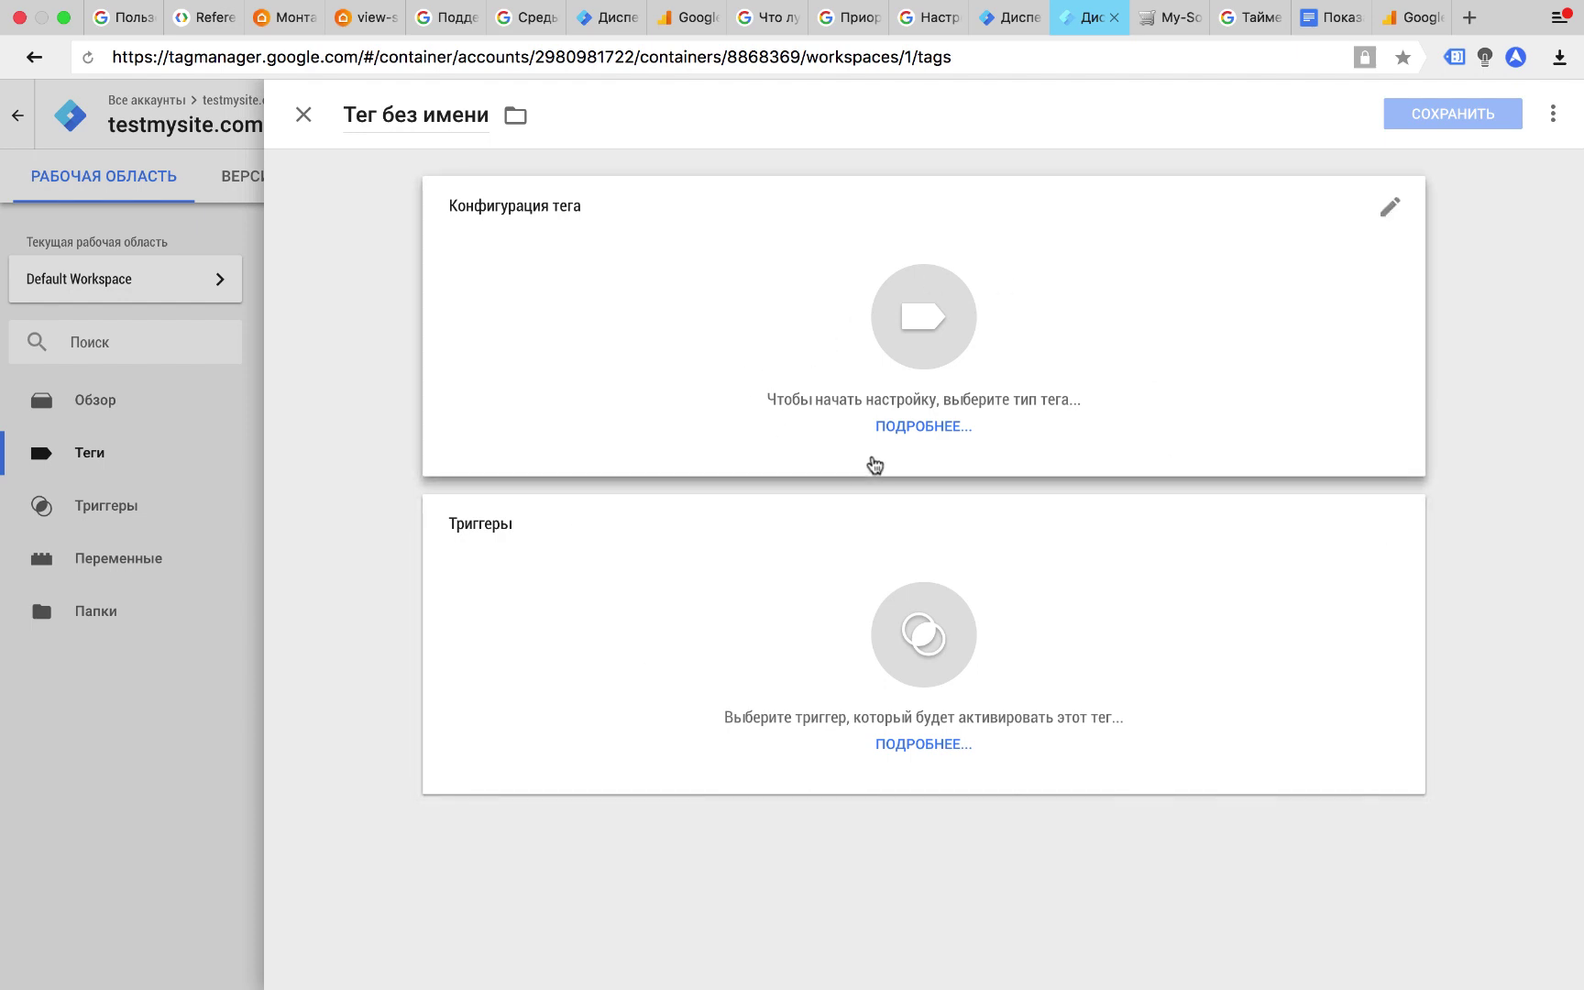
{"action": "left_click", "coordinate": [447, 117]}
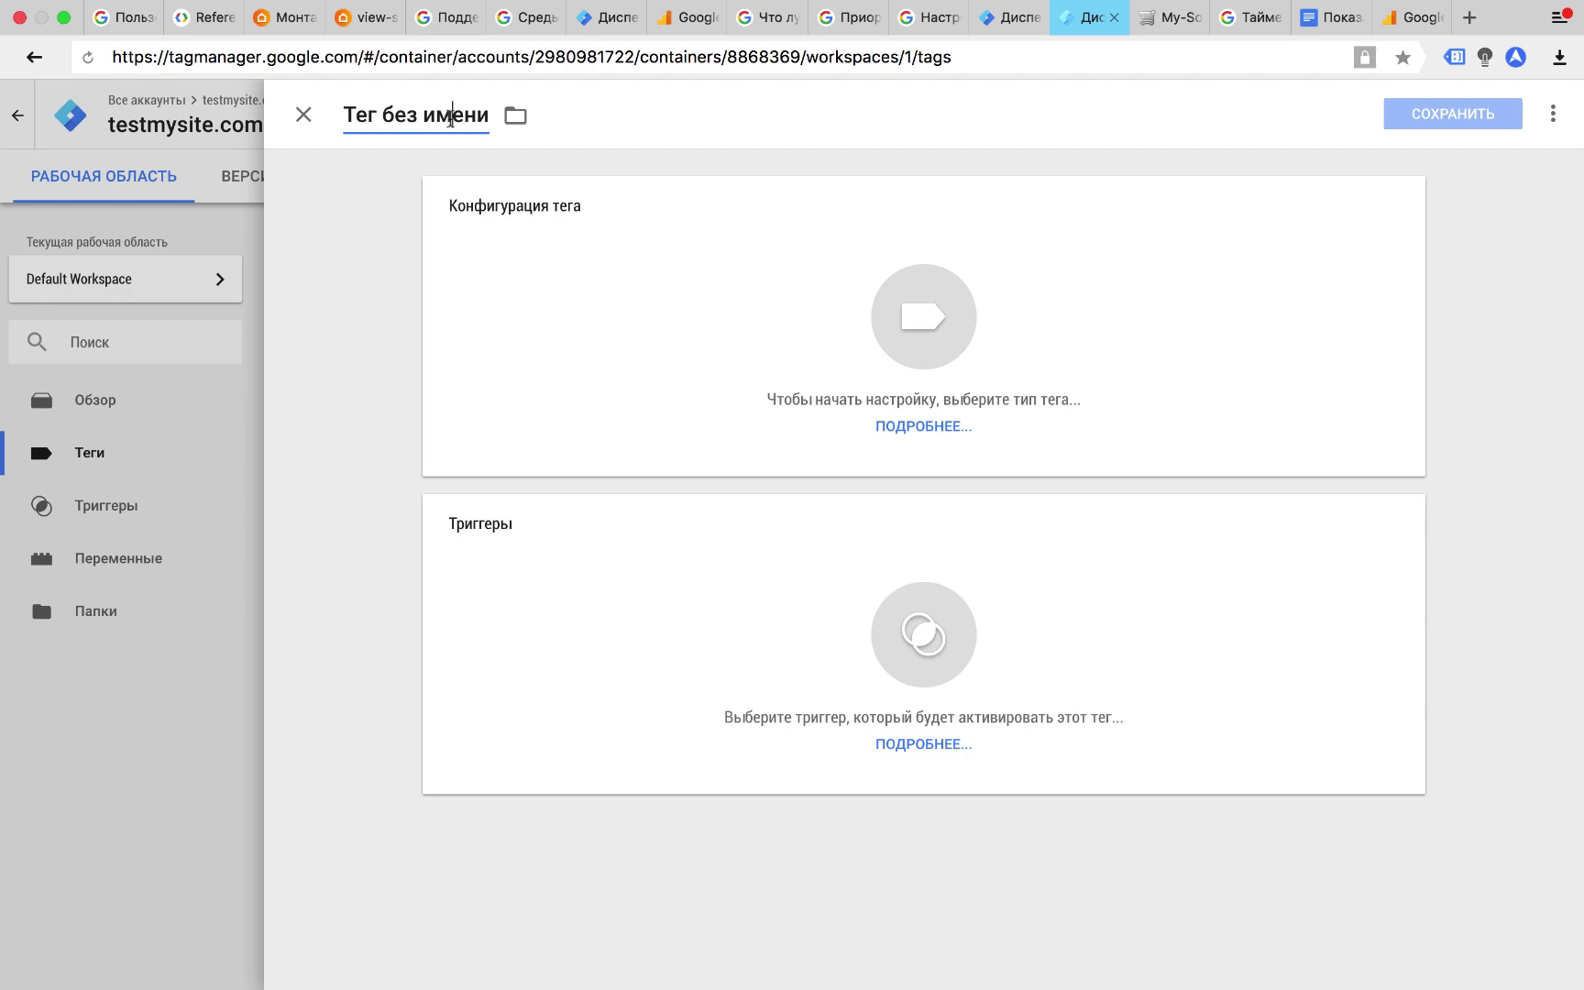
Show the notes section of the new tag (Показать примечания) and hide it again
{"action": "left_click", "coordinate": [1553, 115]}
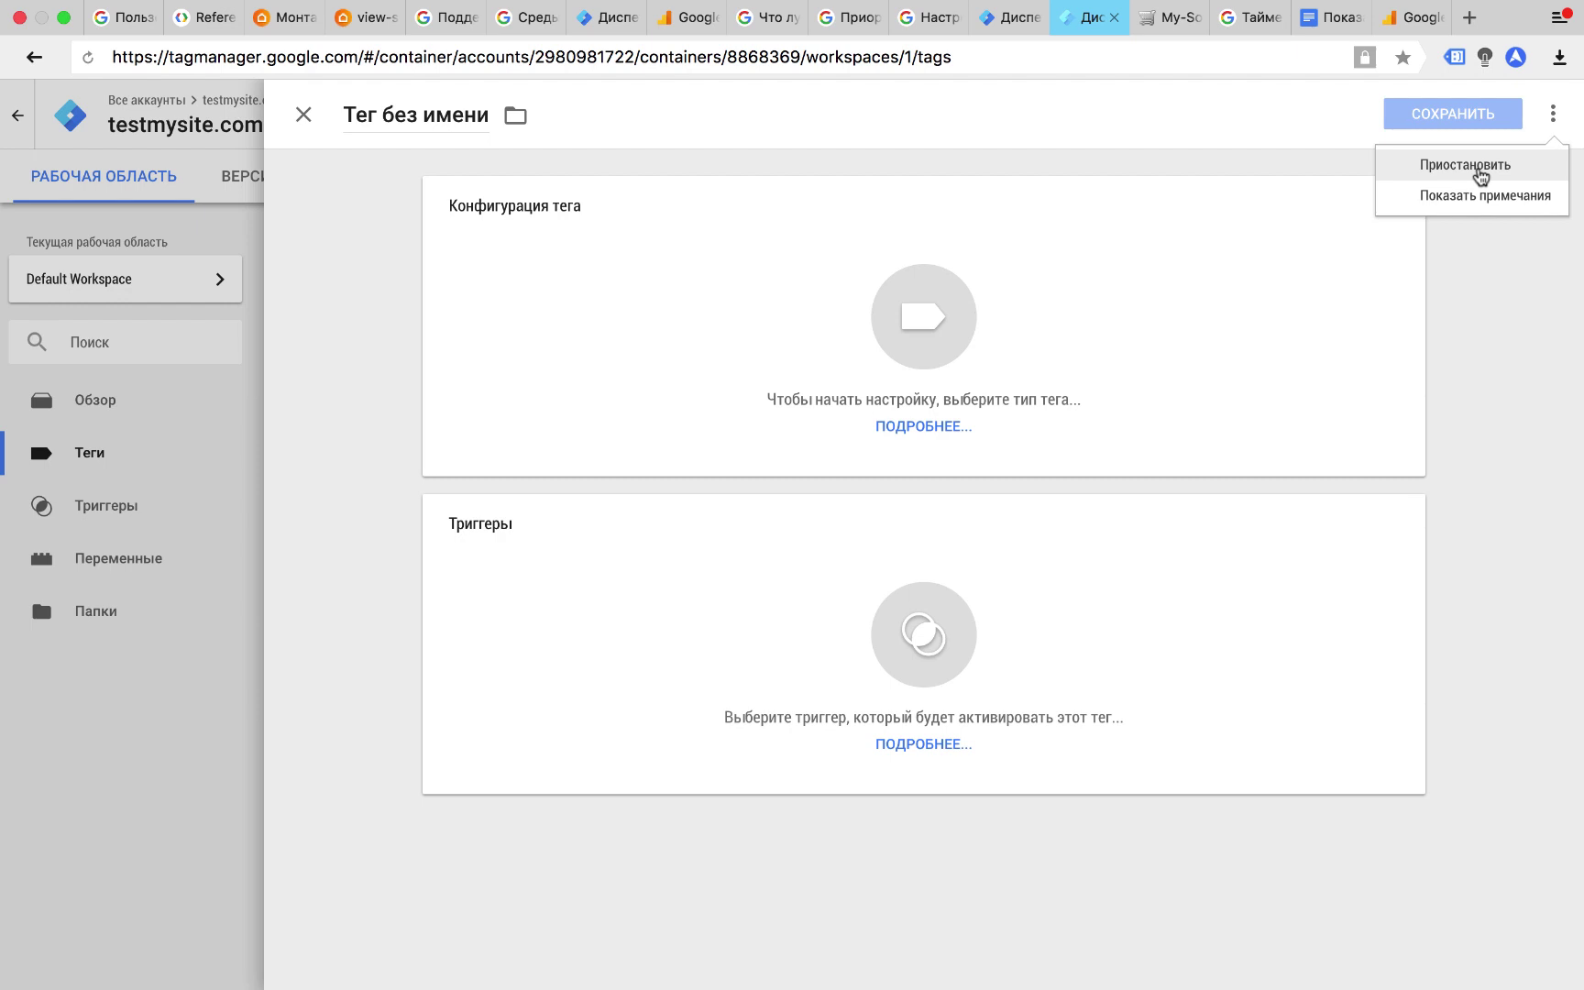
{"action": "left_click", "coordinate": [1479, 197]}
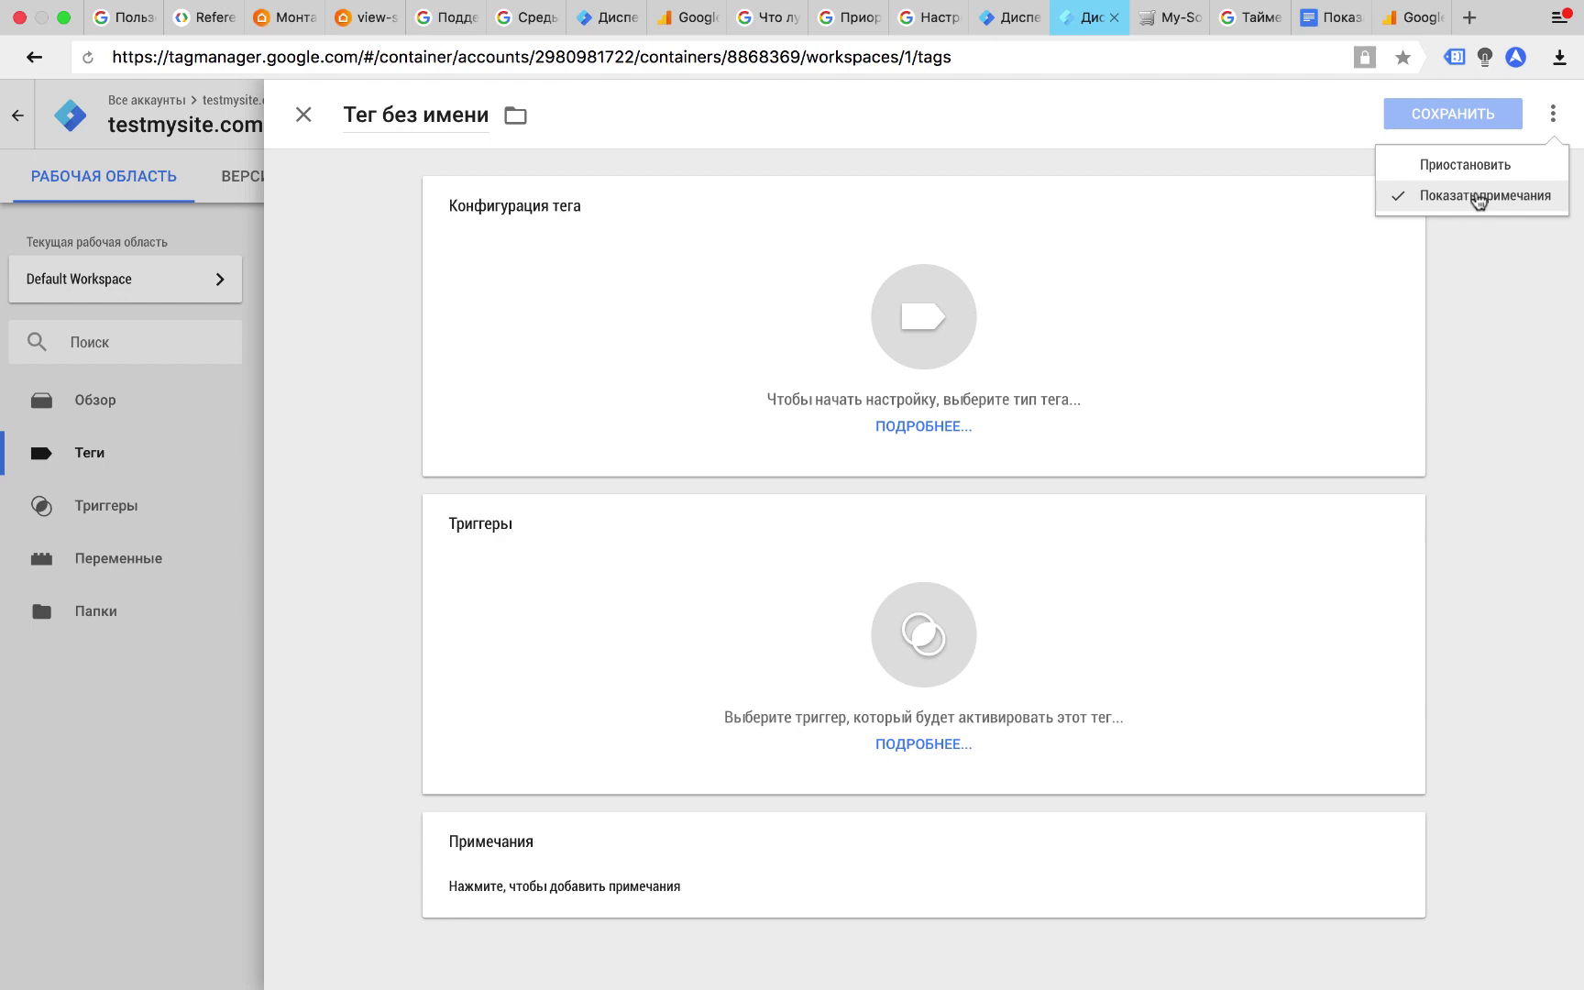
{"action": "left_click", "coordinate": [1478, 197]}
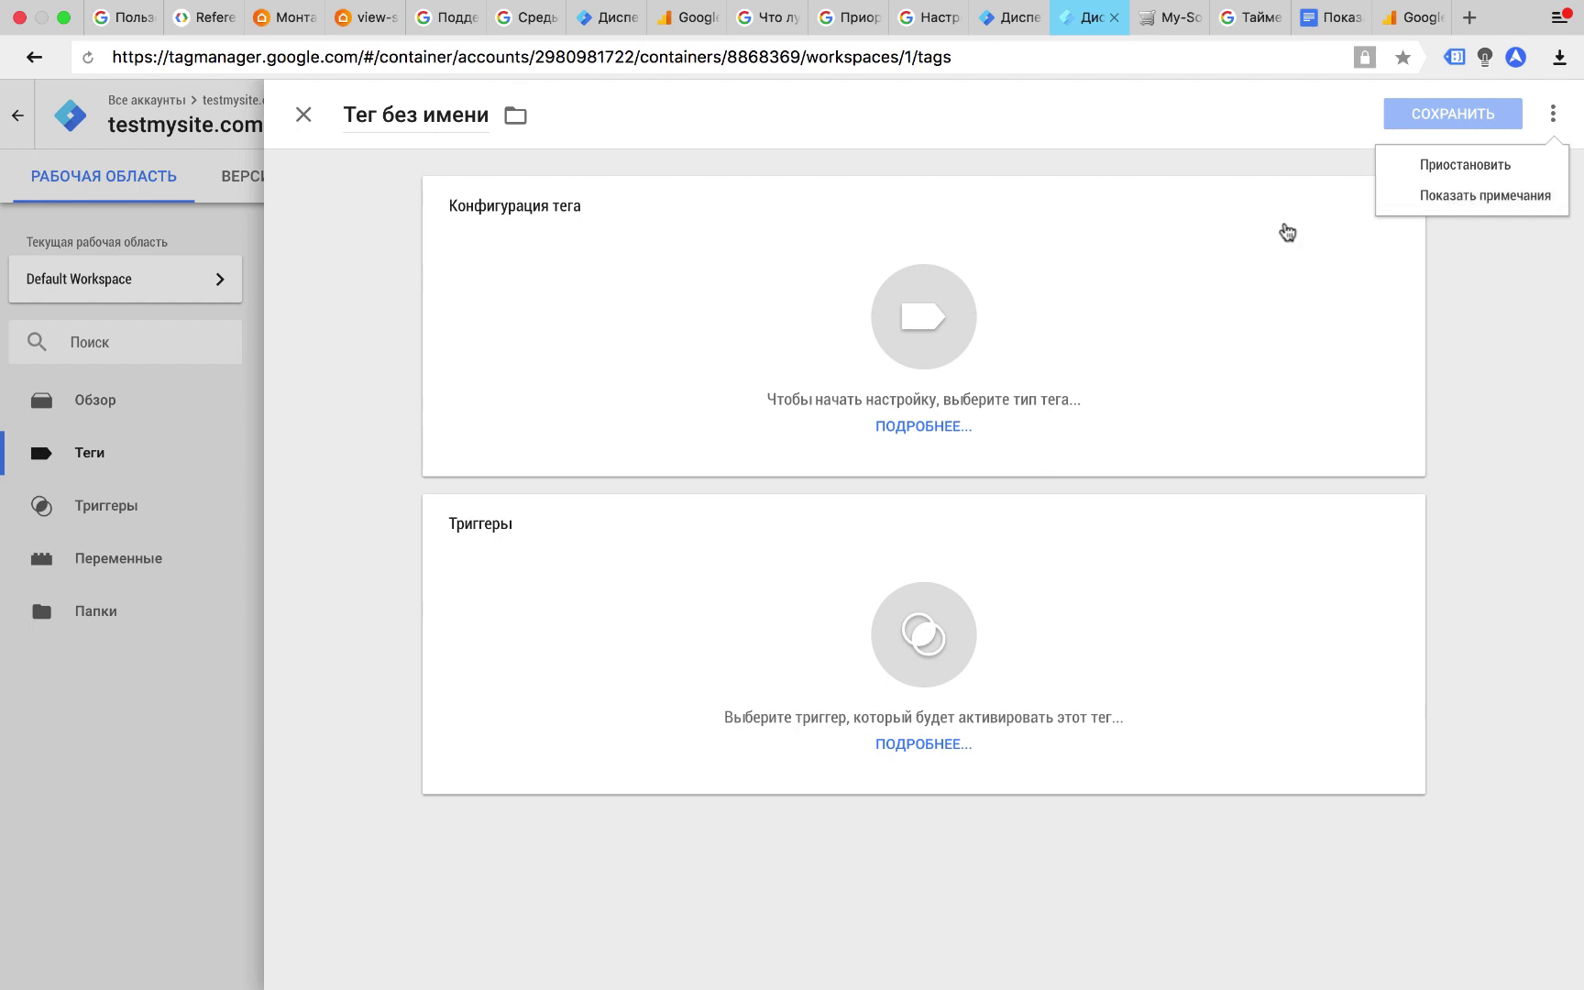
Browse the available tag types, from the recommended and custom ones through the third-party tags
{"action": "left_click", "coordinate": [1055, 284]}
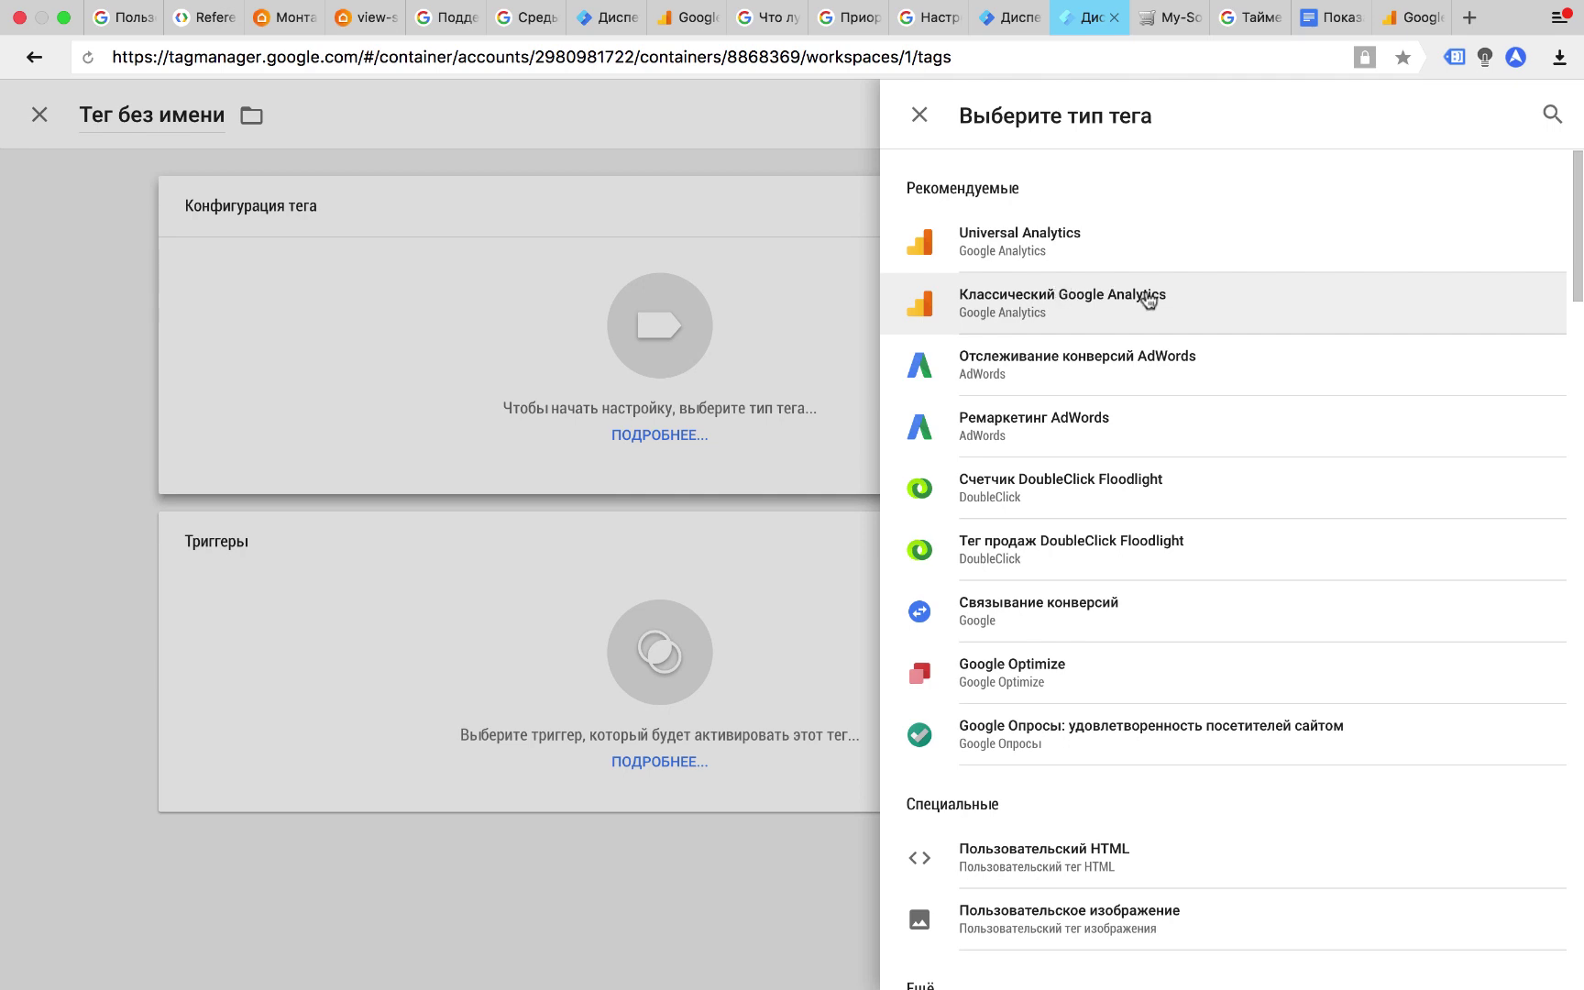
{"action": "scroll", "coordinate": [1167, 304], "scroll_direction": "down", "scroll_amount": 3}
{"action": "scroll", "coordinate": [1170, 305], "scroll_direction": "down", "scroll_amount": 3}
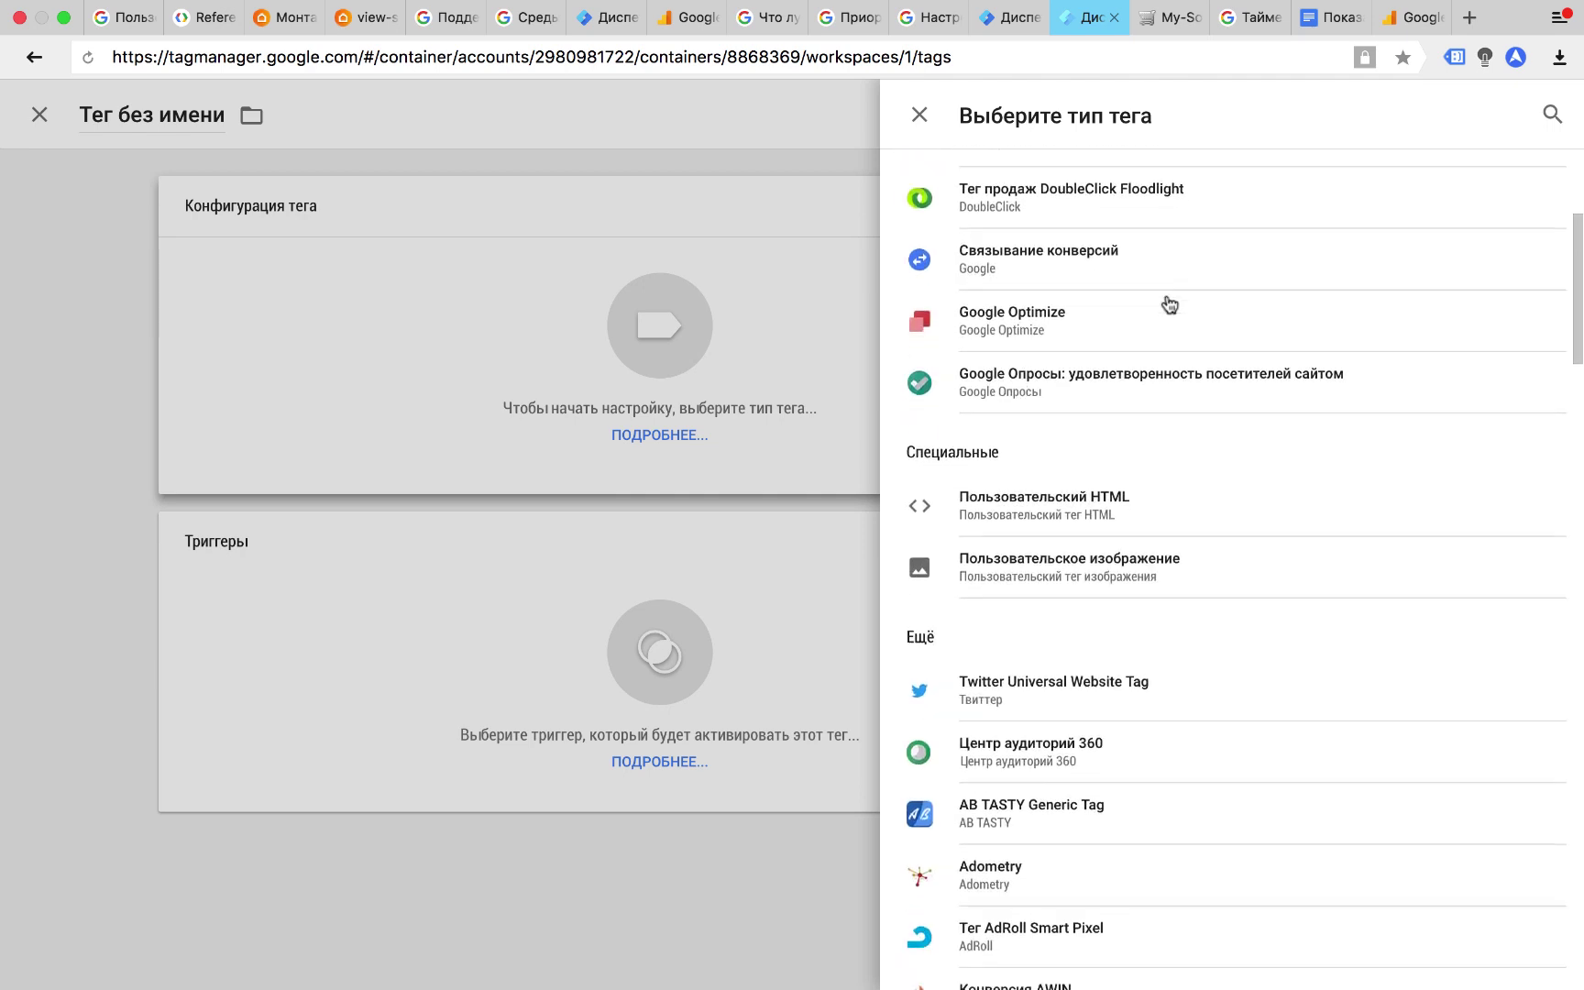
{"action": "scroll", "coordinate": [1169, 305], "scroll_direction": "down", "scroll_amount": 2}
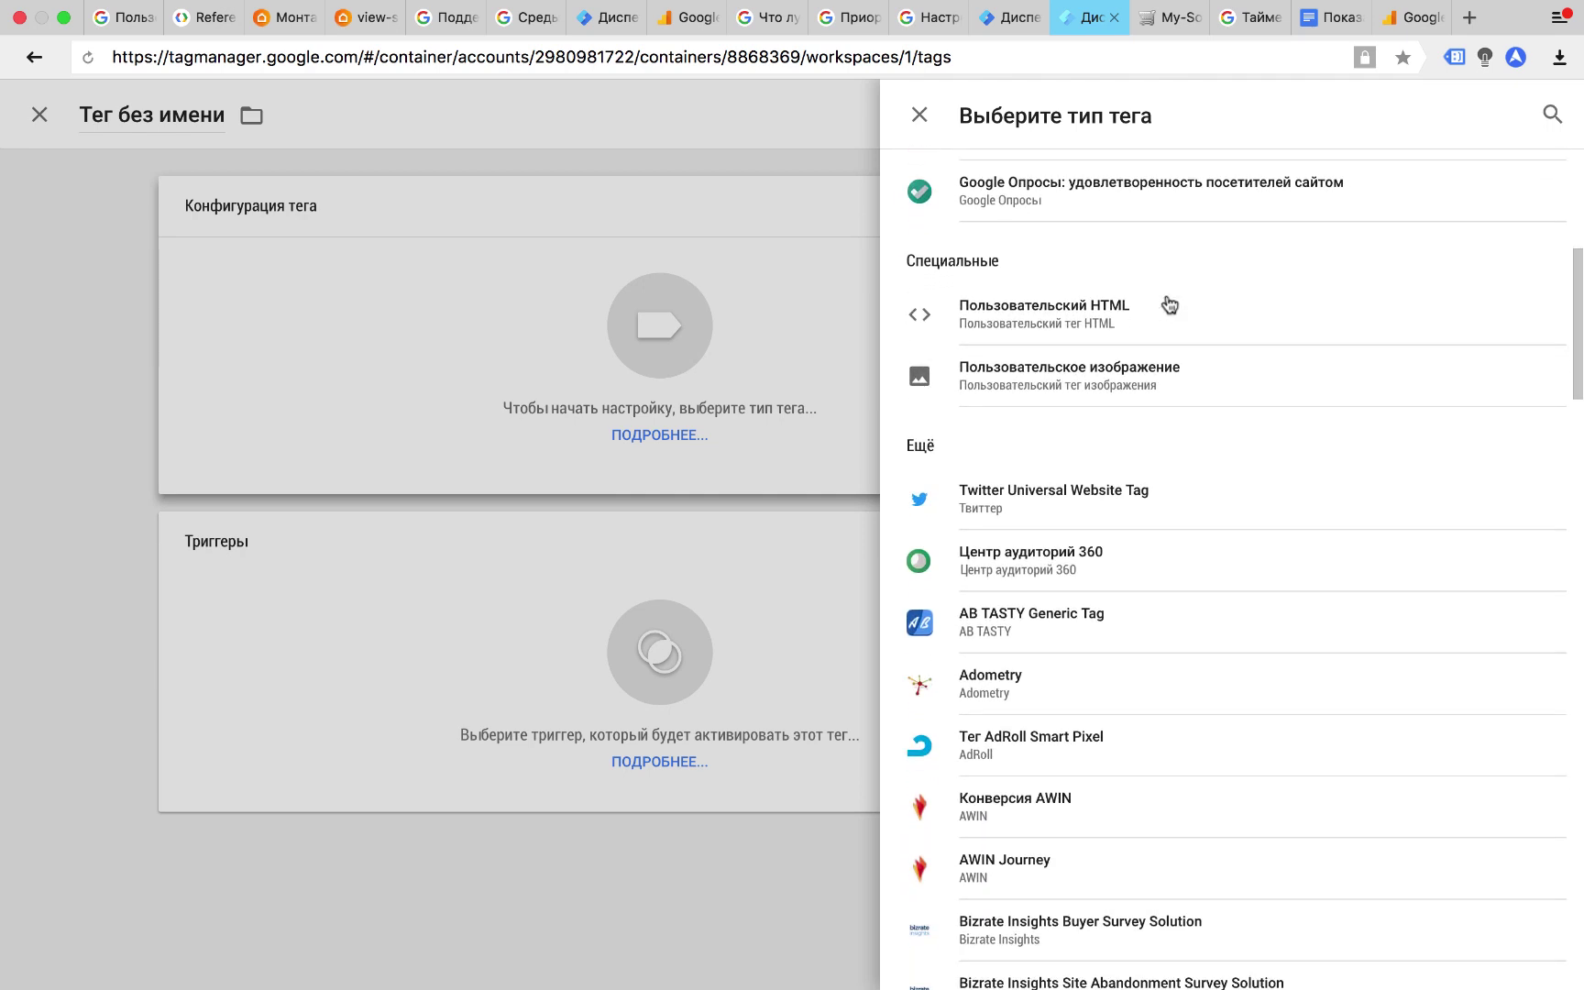
{"action": "scroll", "coordinate": [1170, 305], "scroll_direction": "down", "scroll_amount": 2}
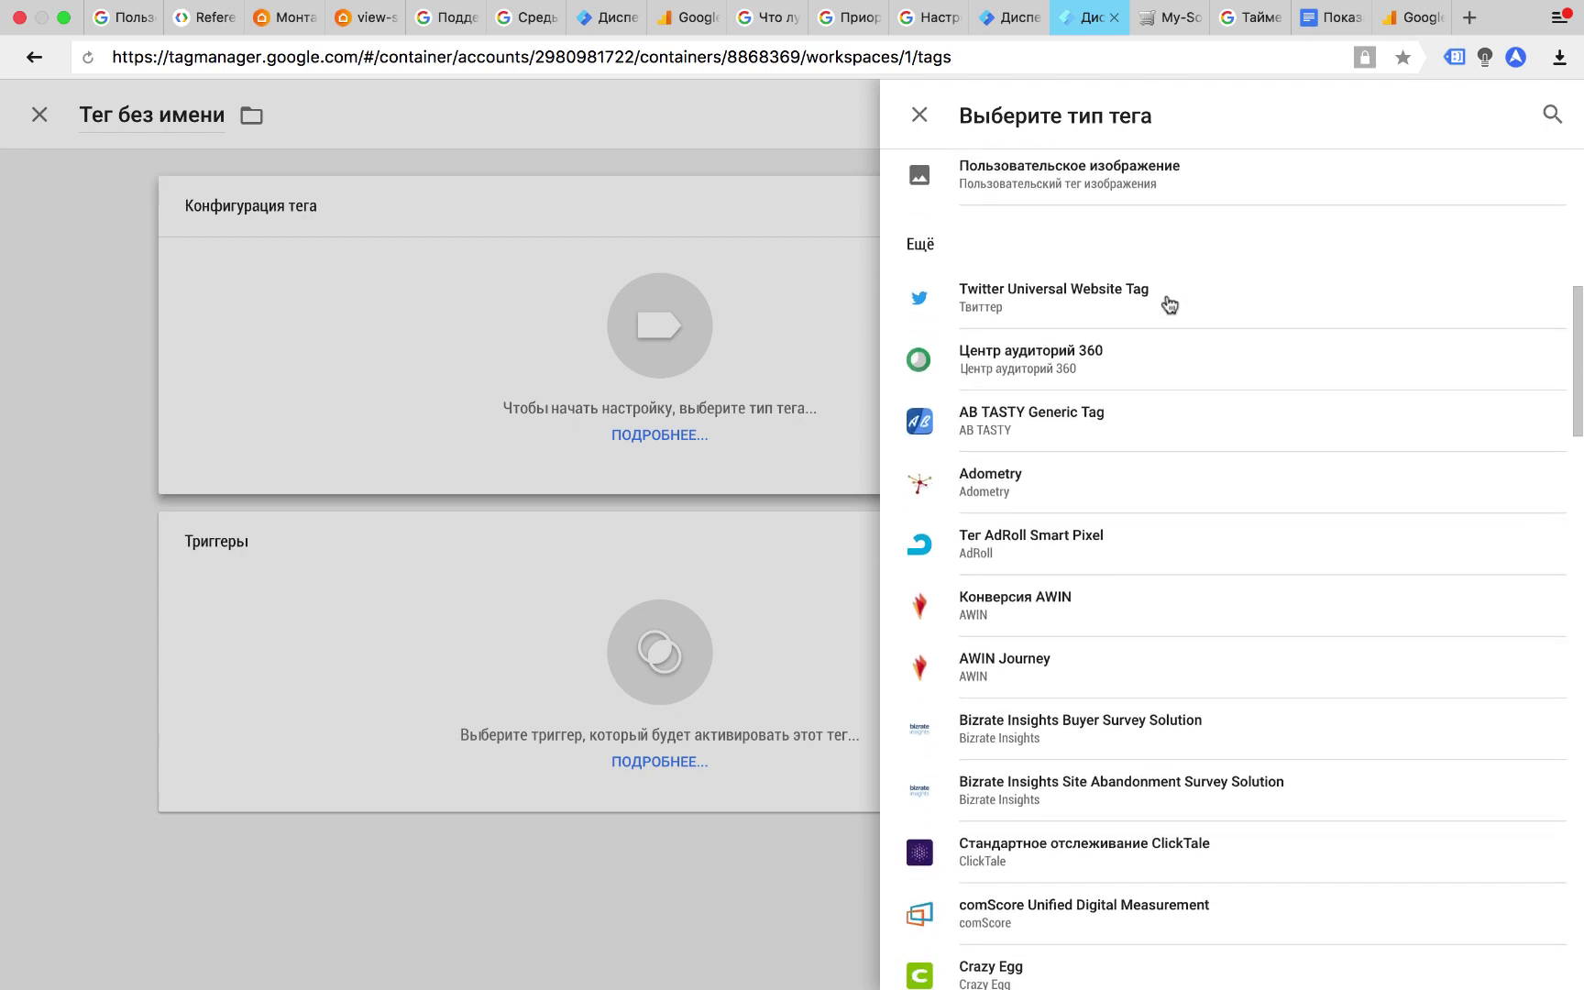
{"action": "scroll", "coordinate": [1170, 304], "scroll_direction": "down", "scroll_amount": 2}
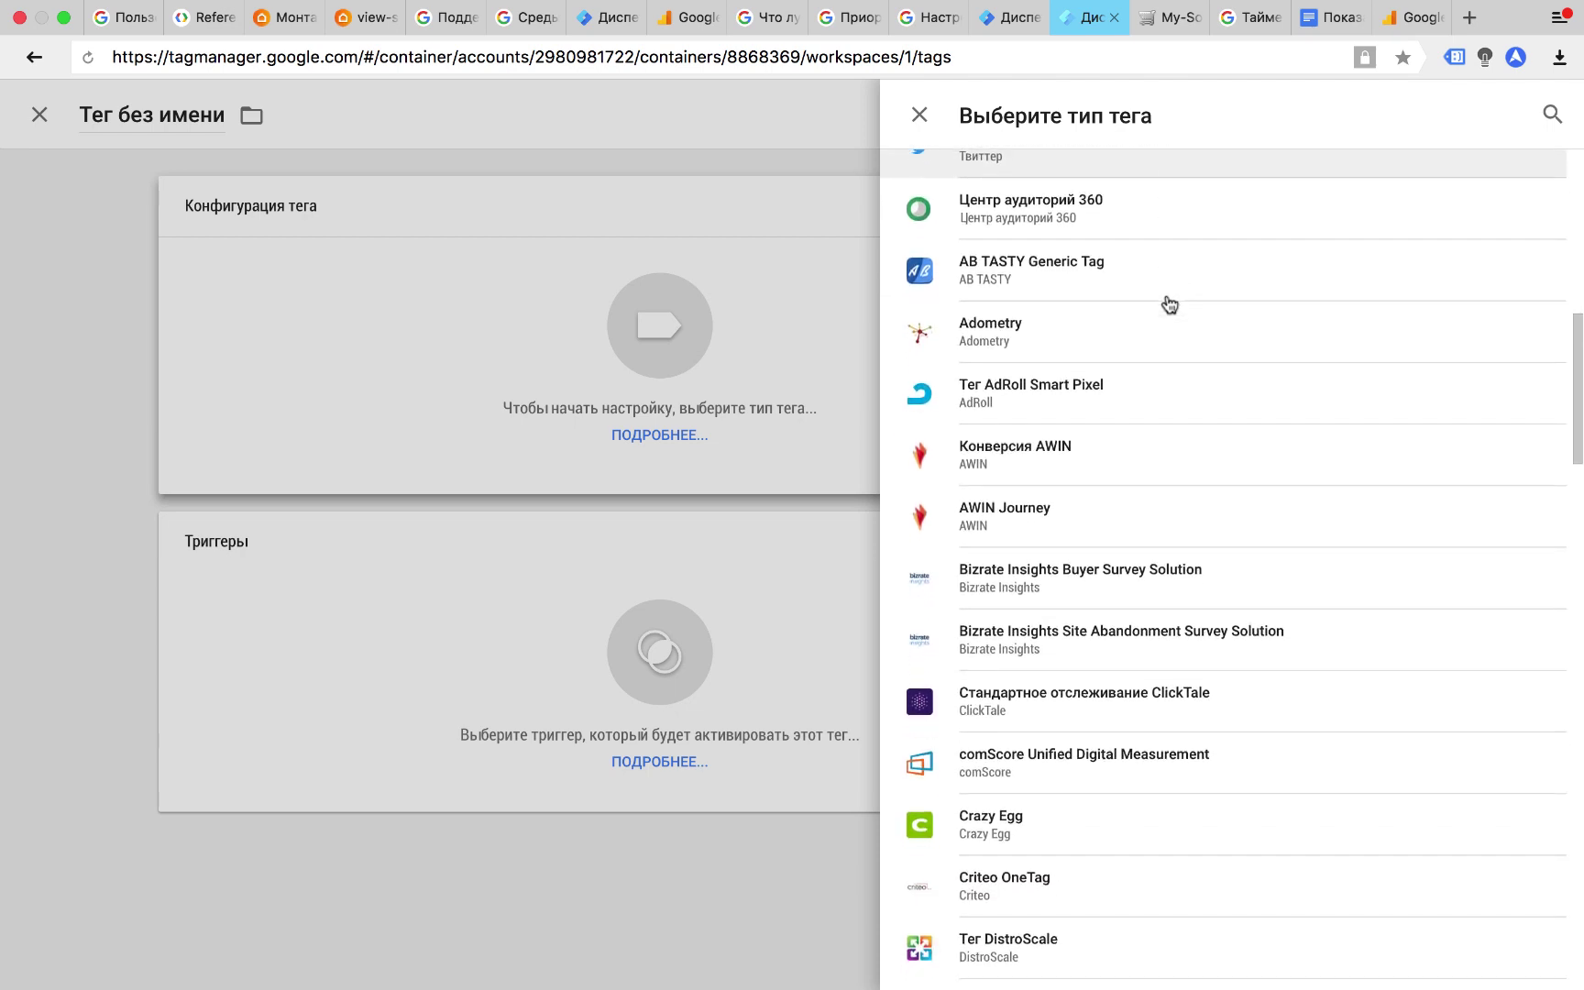
{"action": "scroll", "coordinate": [1169, 304], "scroll_direction": "down", "scroll_amount": 1}
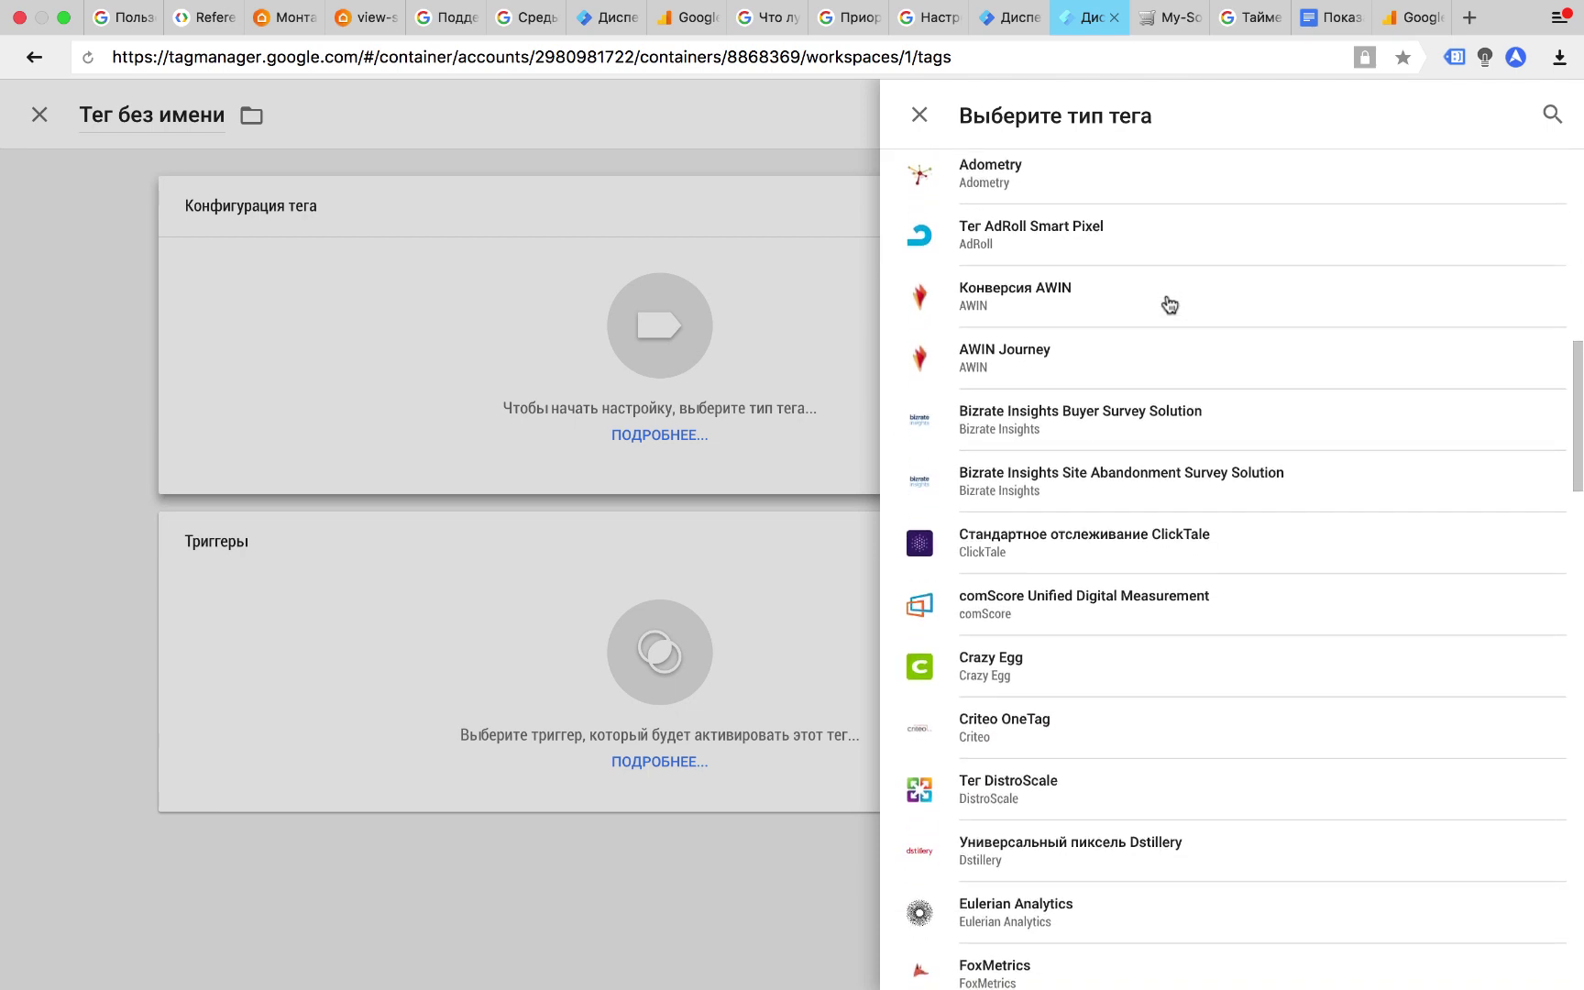
{"action": "scroll", "coordinate": [1170, 304], "scroll_direction": "down", "scroll_amount": 2}
{"action": "scroll", "coordinate": [1170, 305], "scroll_direction": "down", "scroll_amount": 1}
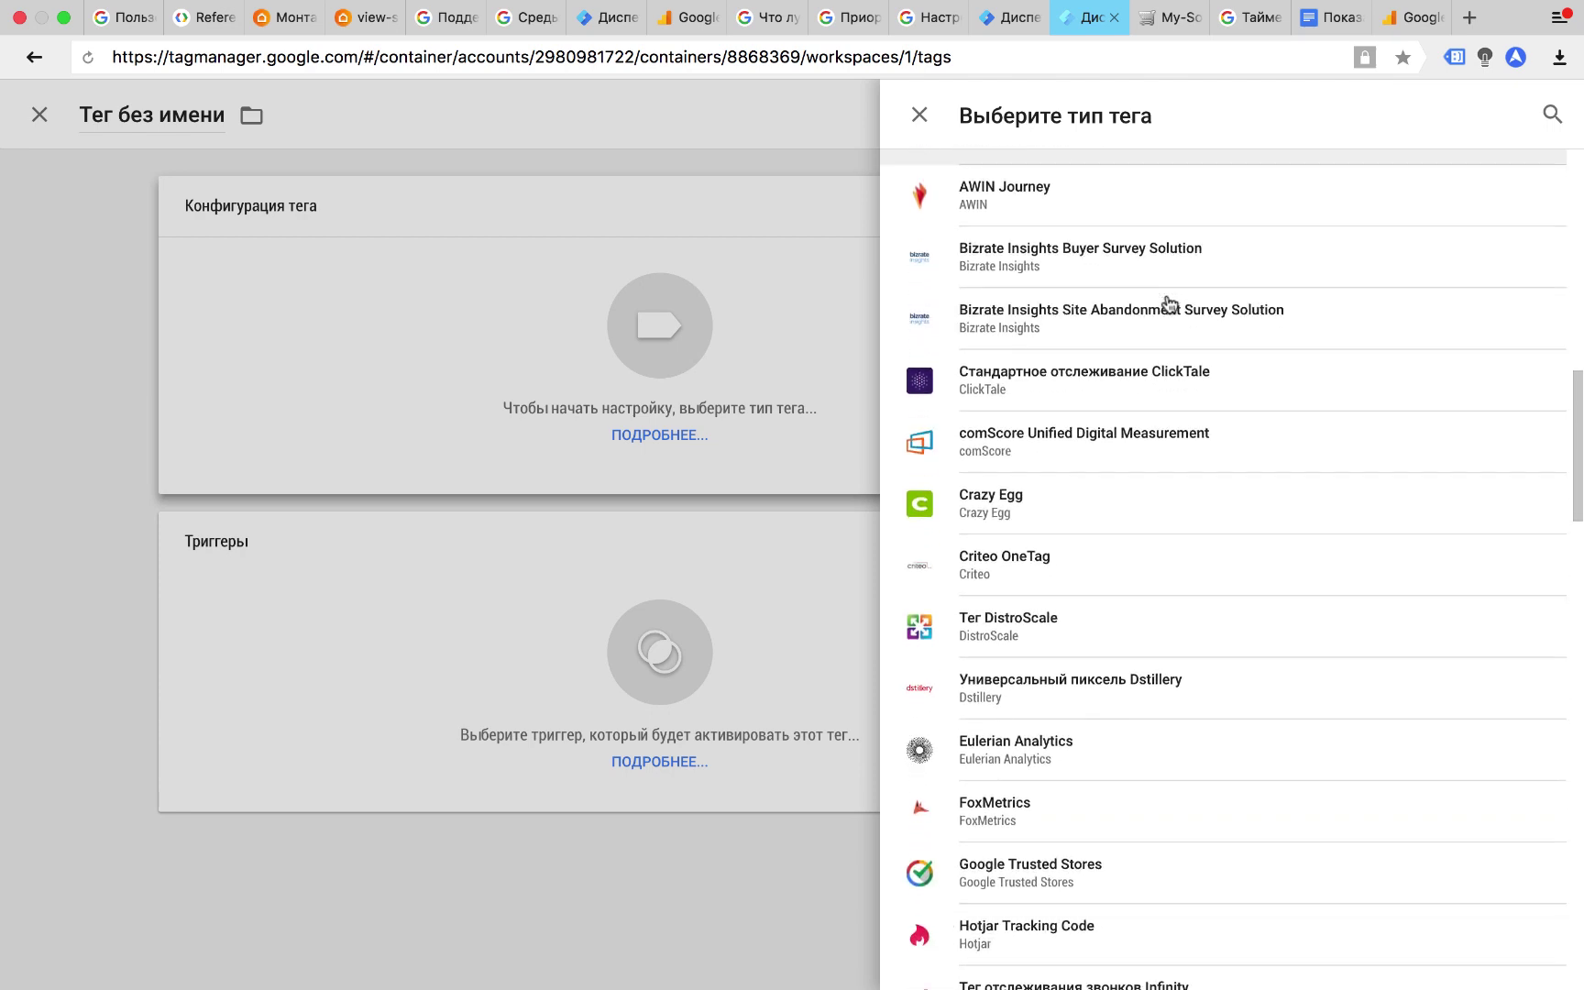
{"action": "scroll", "coordinate": [1170, 304], "scroll_direction": "down", "scroll_amount": 2}
{"action": "scroll", "coordinate": [1170, 304], "scroll_direction": "down", "scroll_amount": 2}
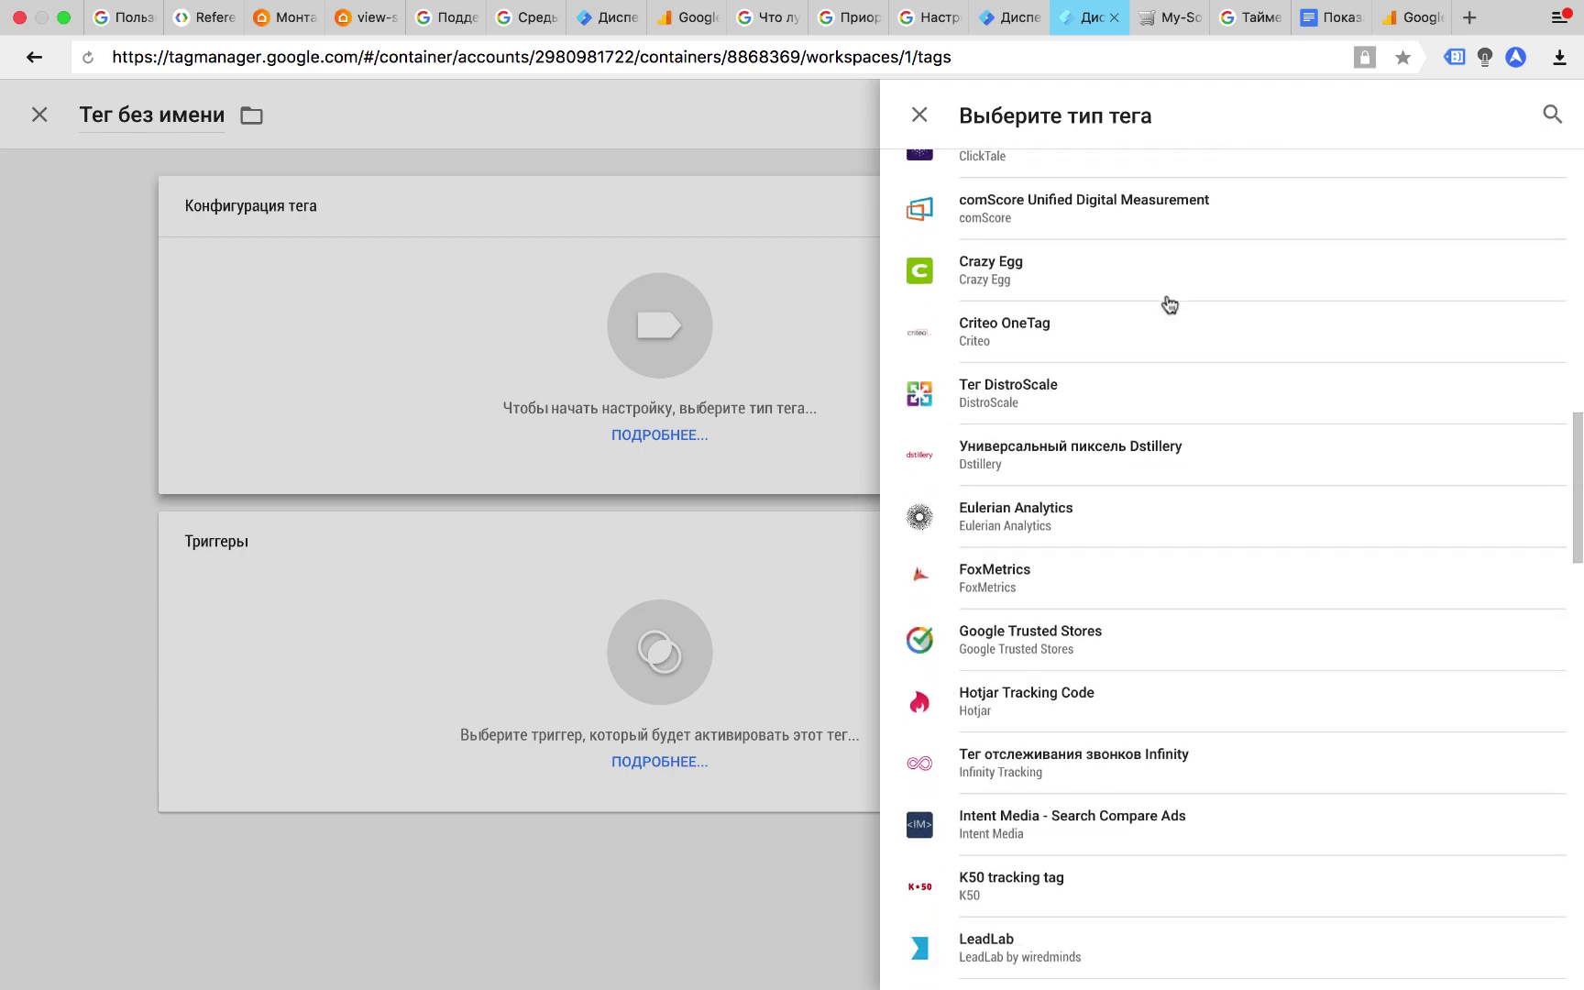
{"action": "scroll", "coordinate": [1170, 304], "scroll_direction": "down", "scroll_amount": 2}
{"action": "scroll", "coordinate": [1170, 304], "scroll_direction": "down", "scroll_amount": 4}
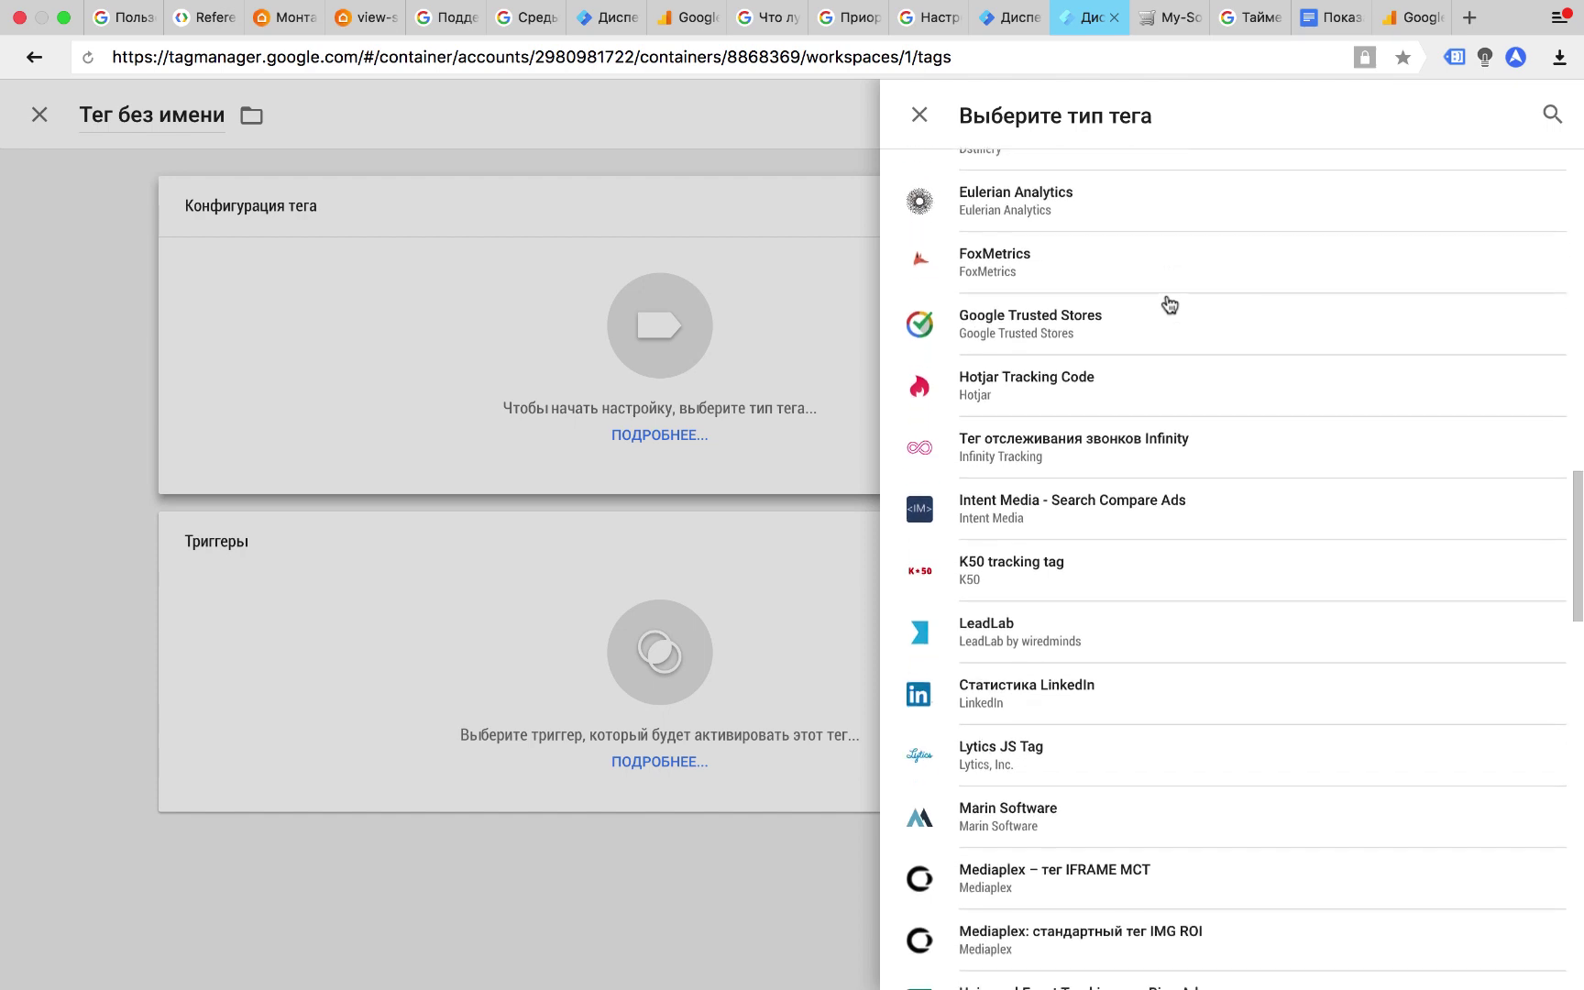
{"action": "scroll", "coordinate": [1169, 305], "scroll_direction": "down", "scroll_amount": 2}
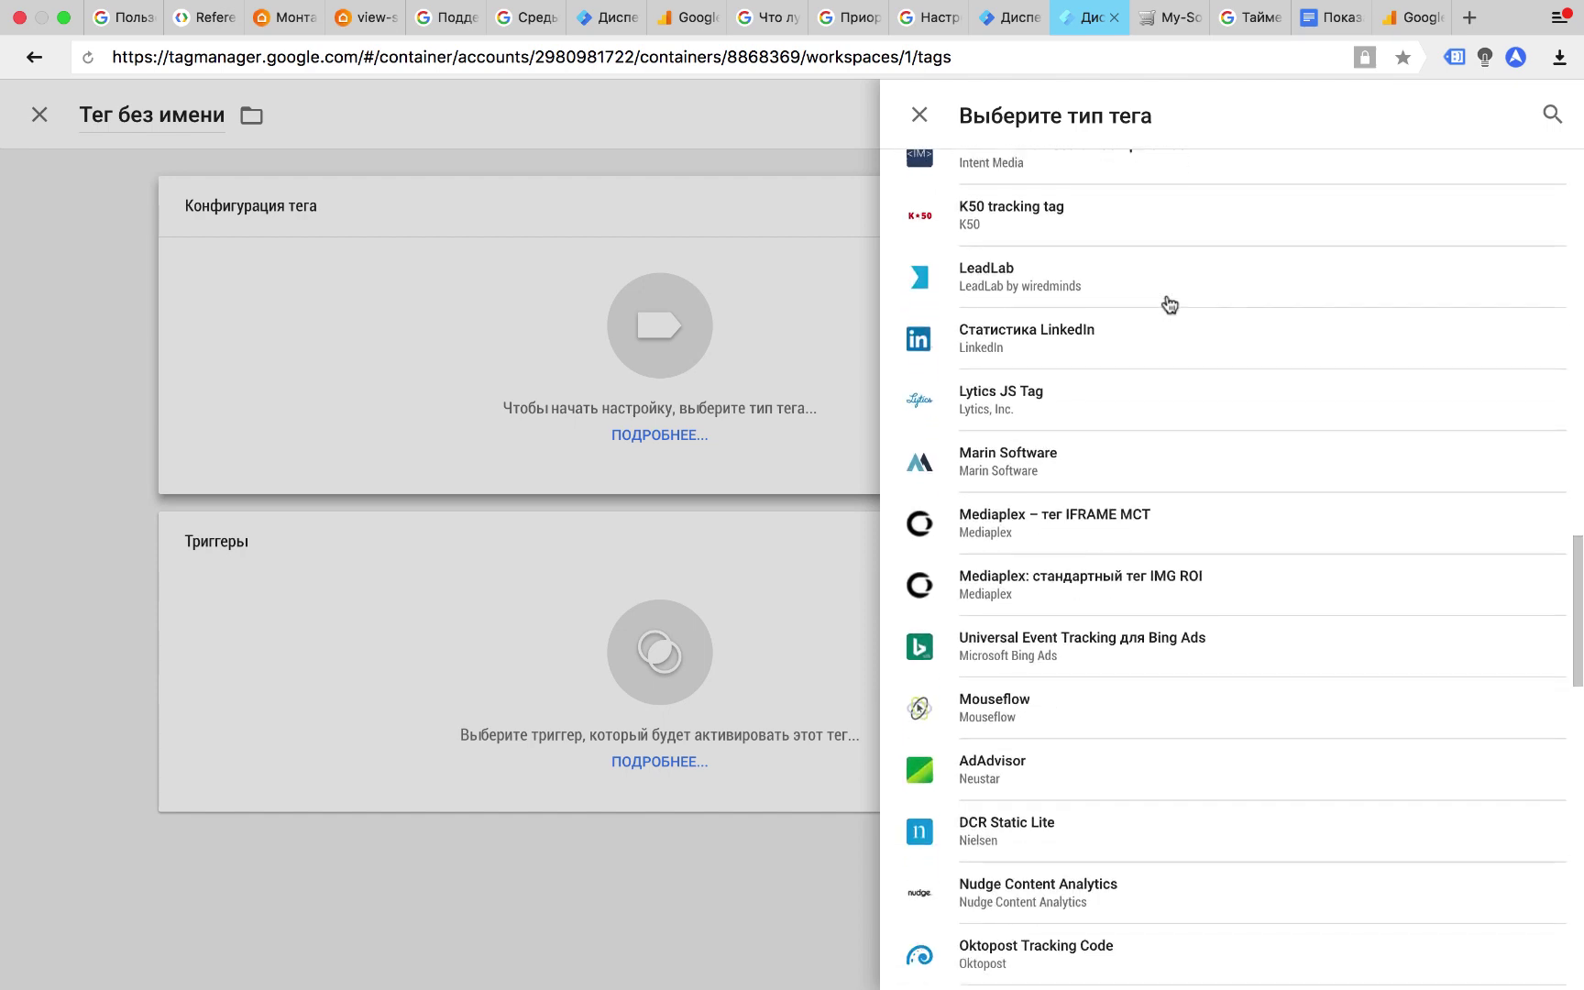
{"action": "scroll", "coordinate": [1169, 304], "scroll_direction": "up", "scroll_amount": 1}
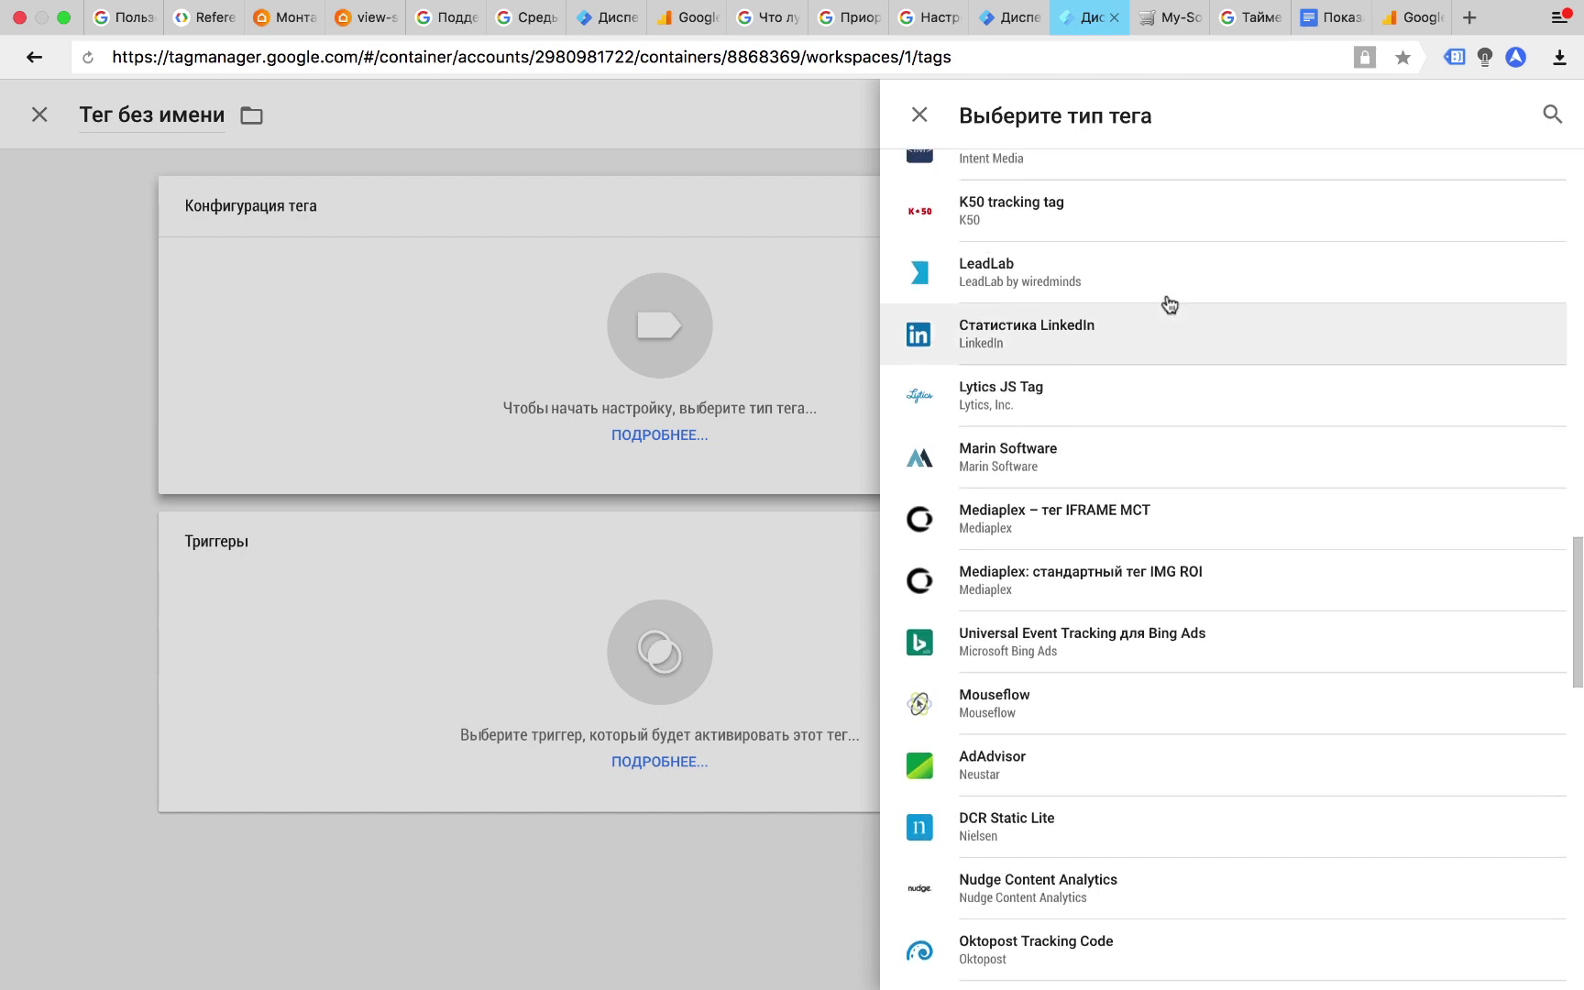
Set the tag type to Universal Analytics with the tracking type Просмотр страницы
{"action": "left_click", "coordinate": [1080, 451]}
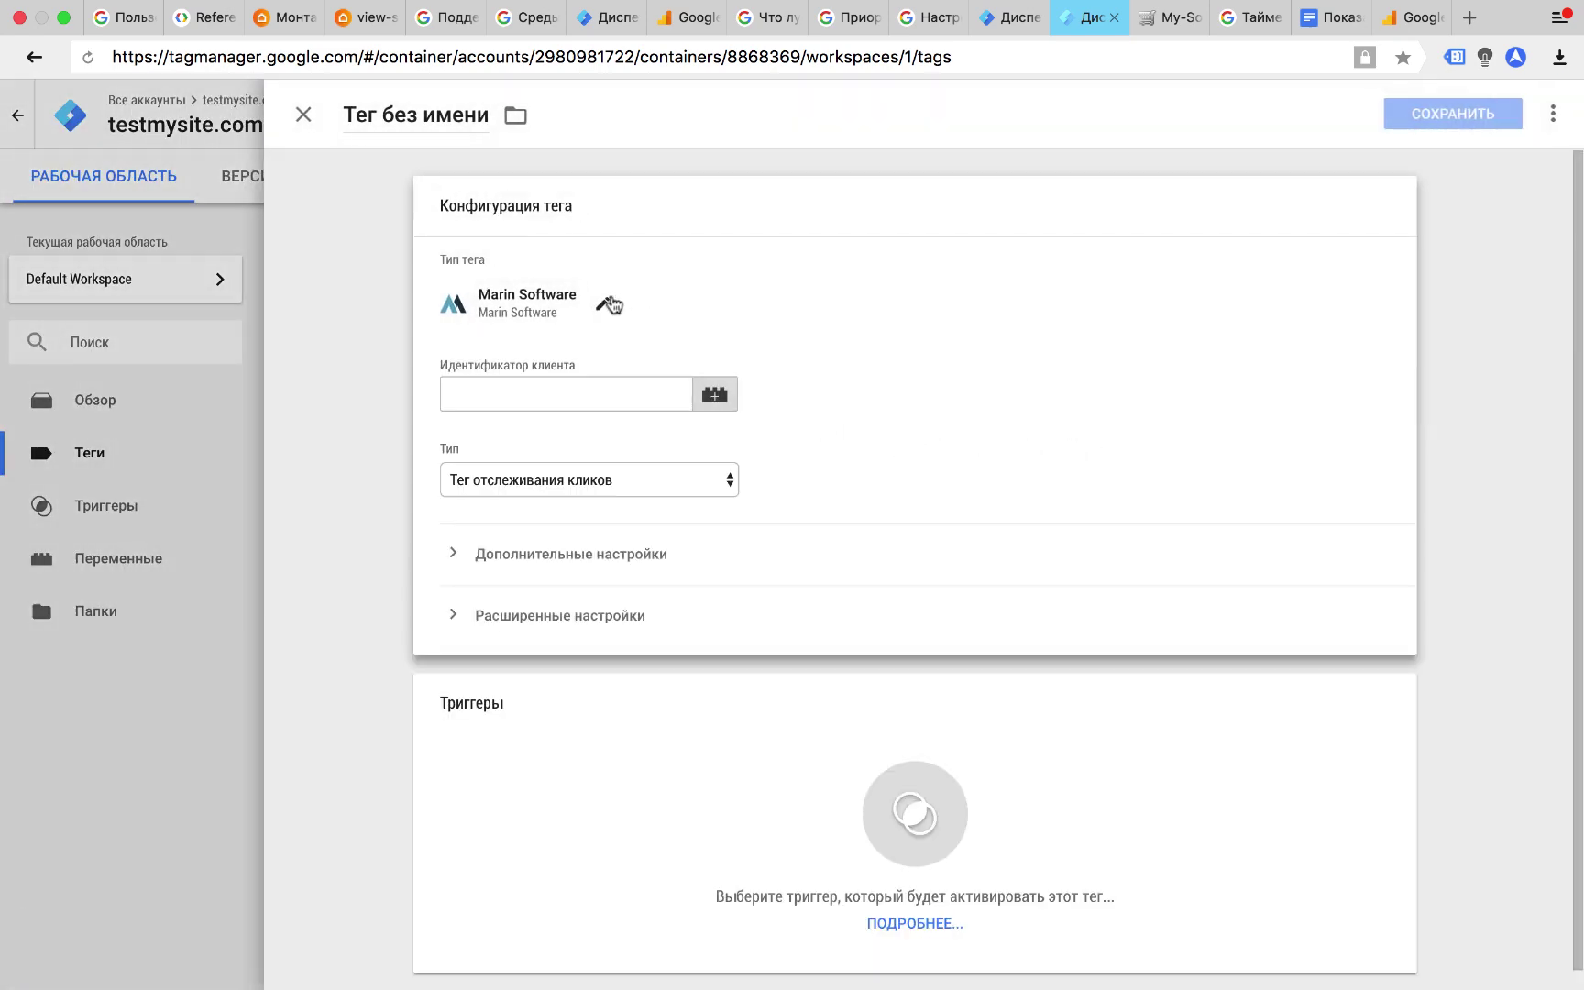
{"action": "left_click", "coordinate": [609, 304]}
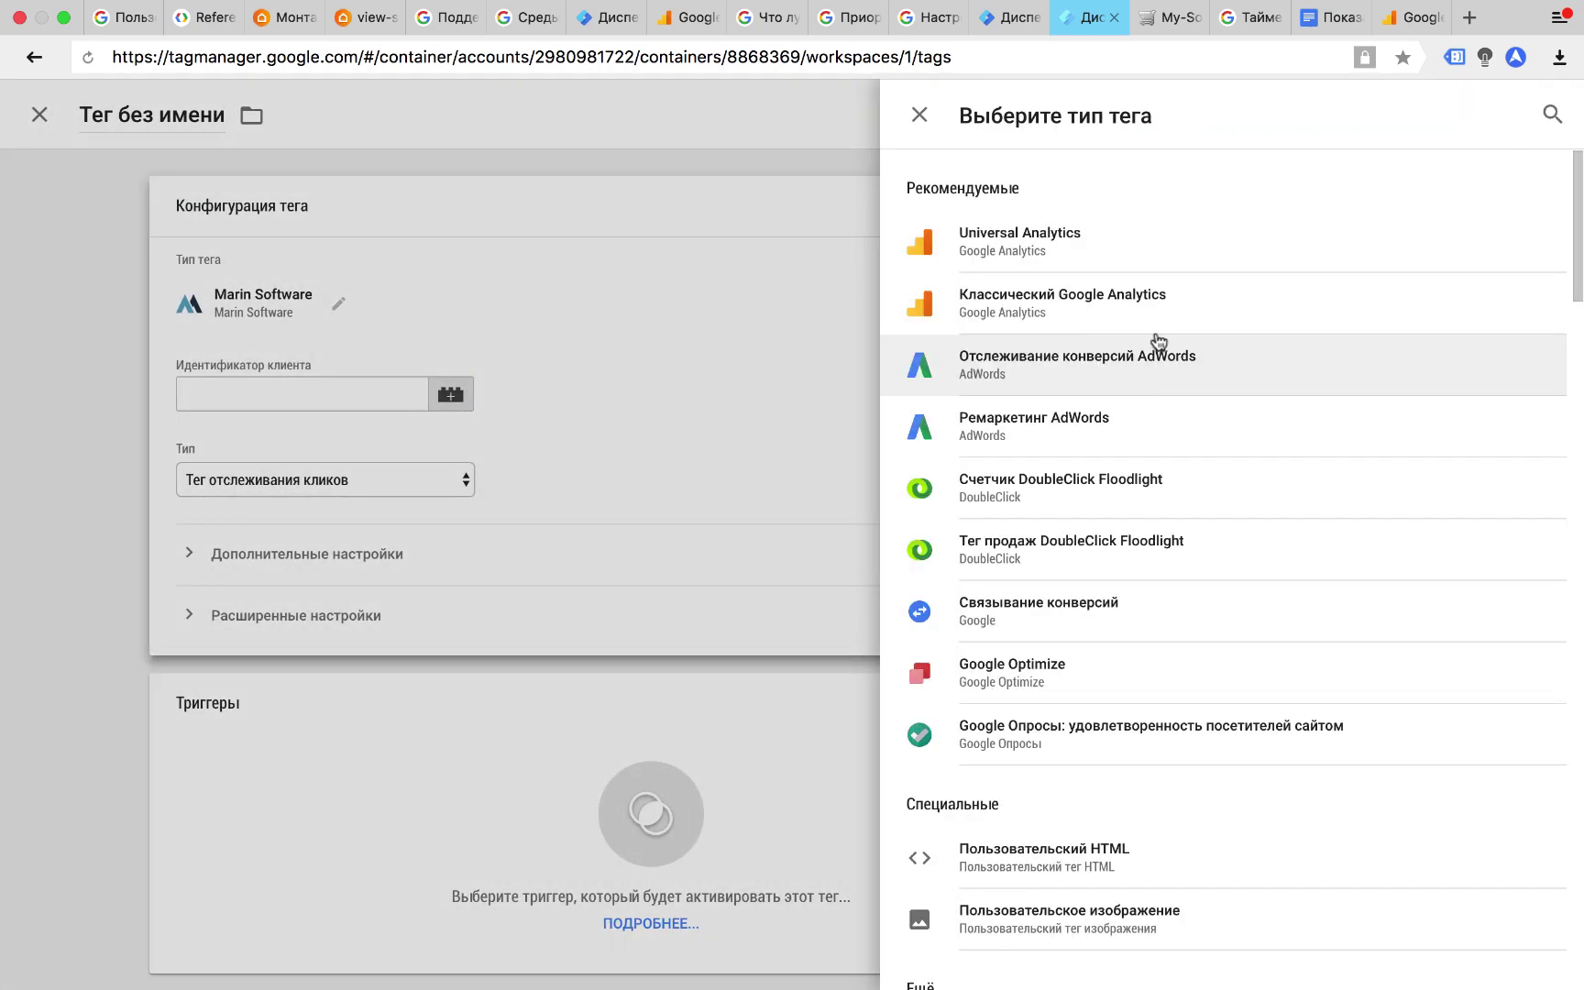
{"action": "left_click", "coordinate": [1081, 242]}
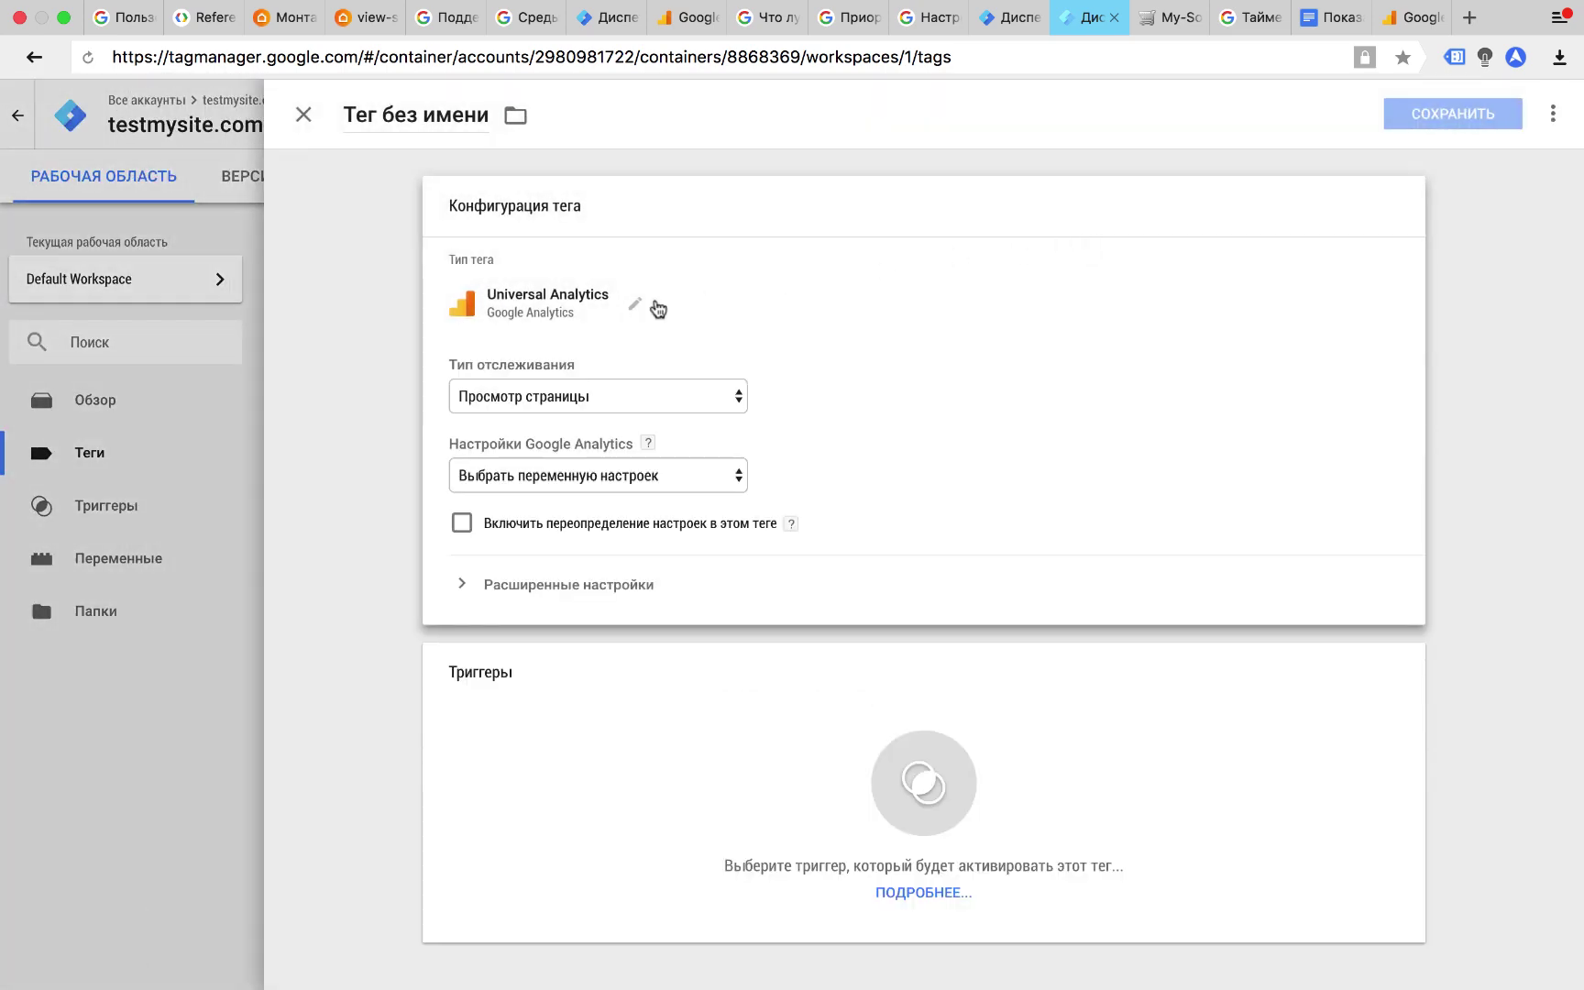
{"action": "left_click", "coordinate": [555, 396]}
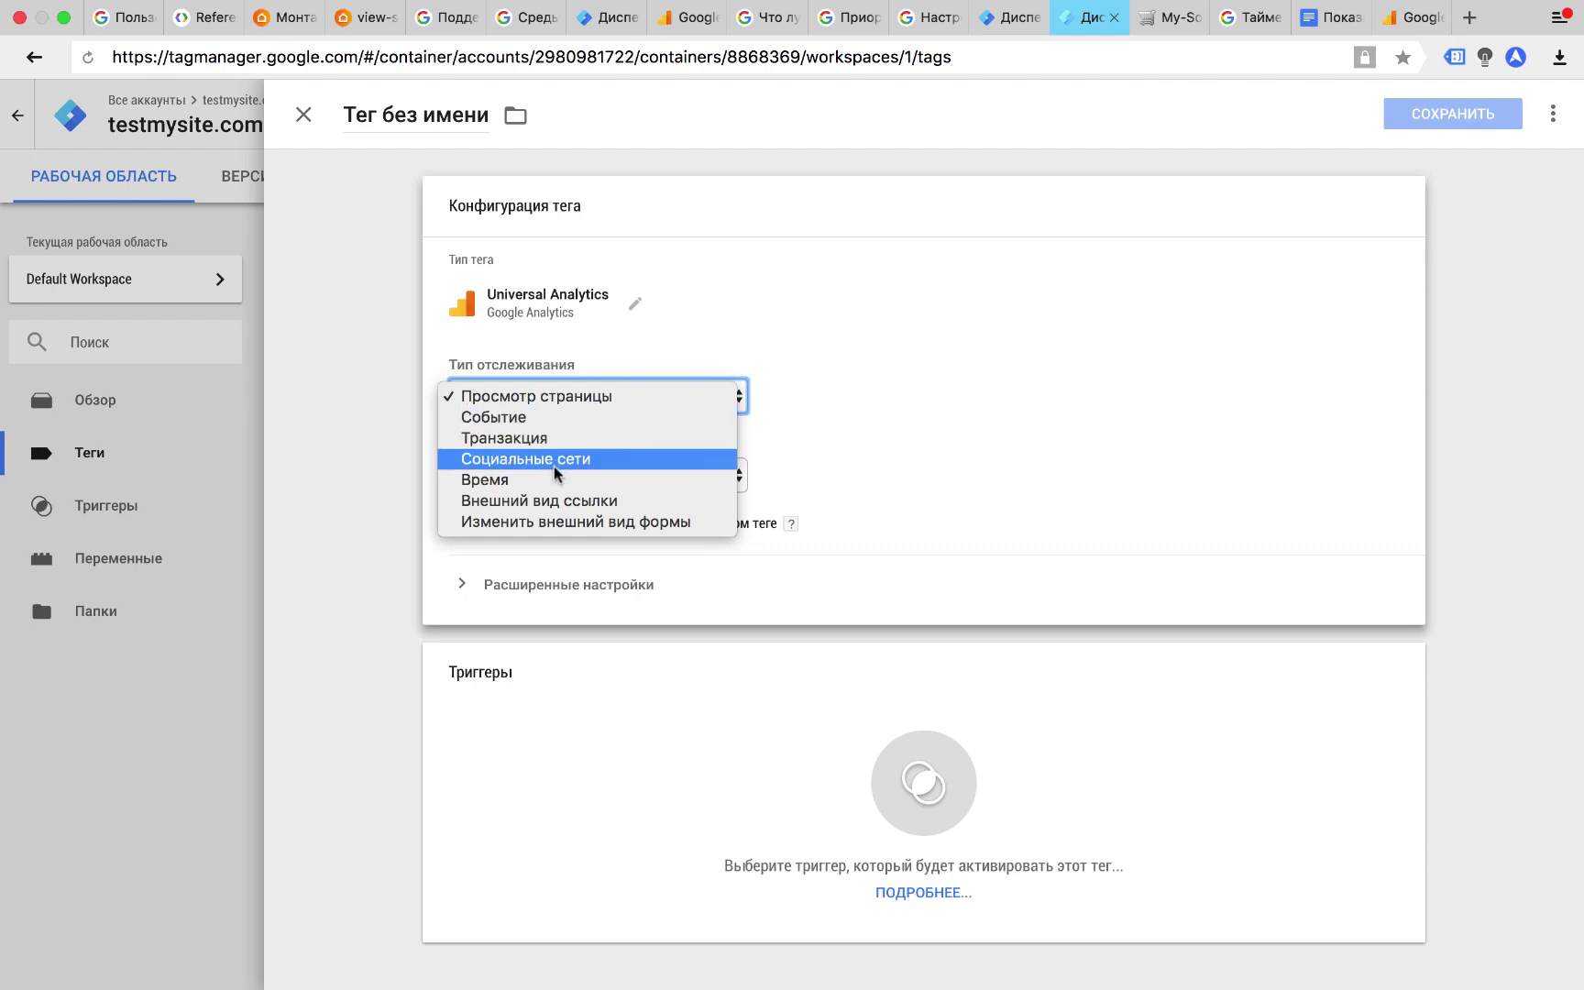
{"action": "left_click", "coordinate": [564, 394]}
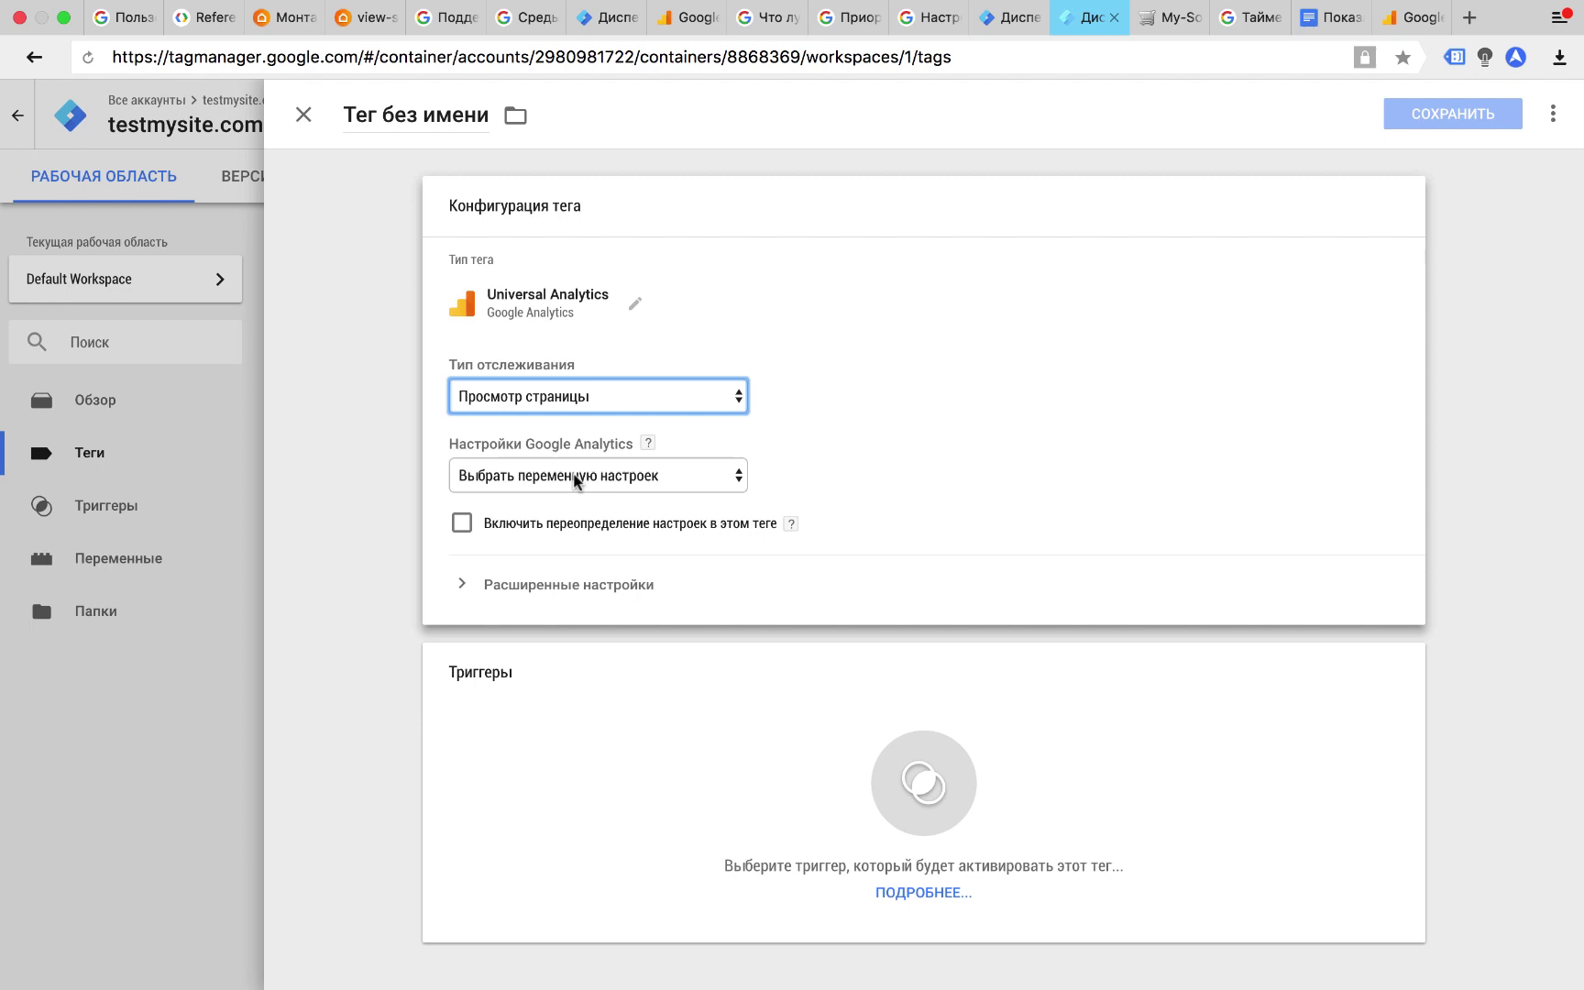
Enable the settings override in this tag (Включить переопределение настроек в этом теге) and turn it off again
{"action": "left_click", "coordinate": [462, 523]}
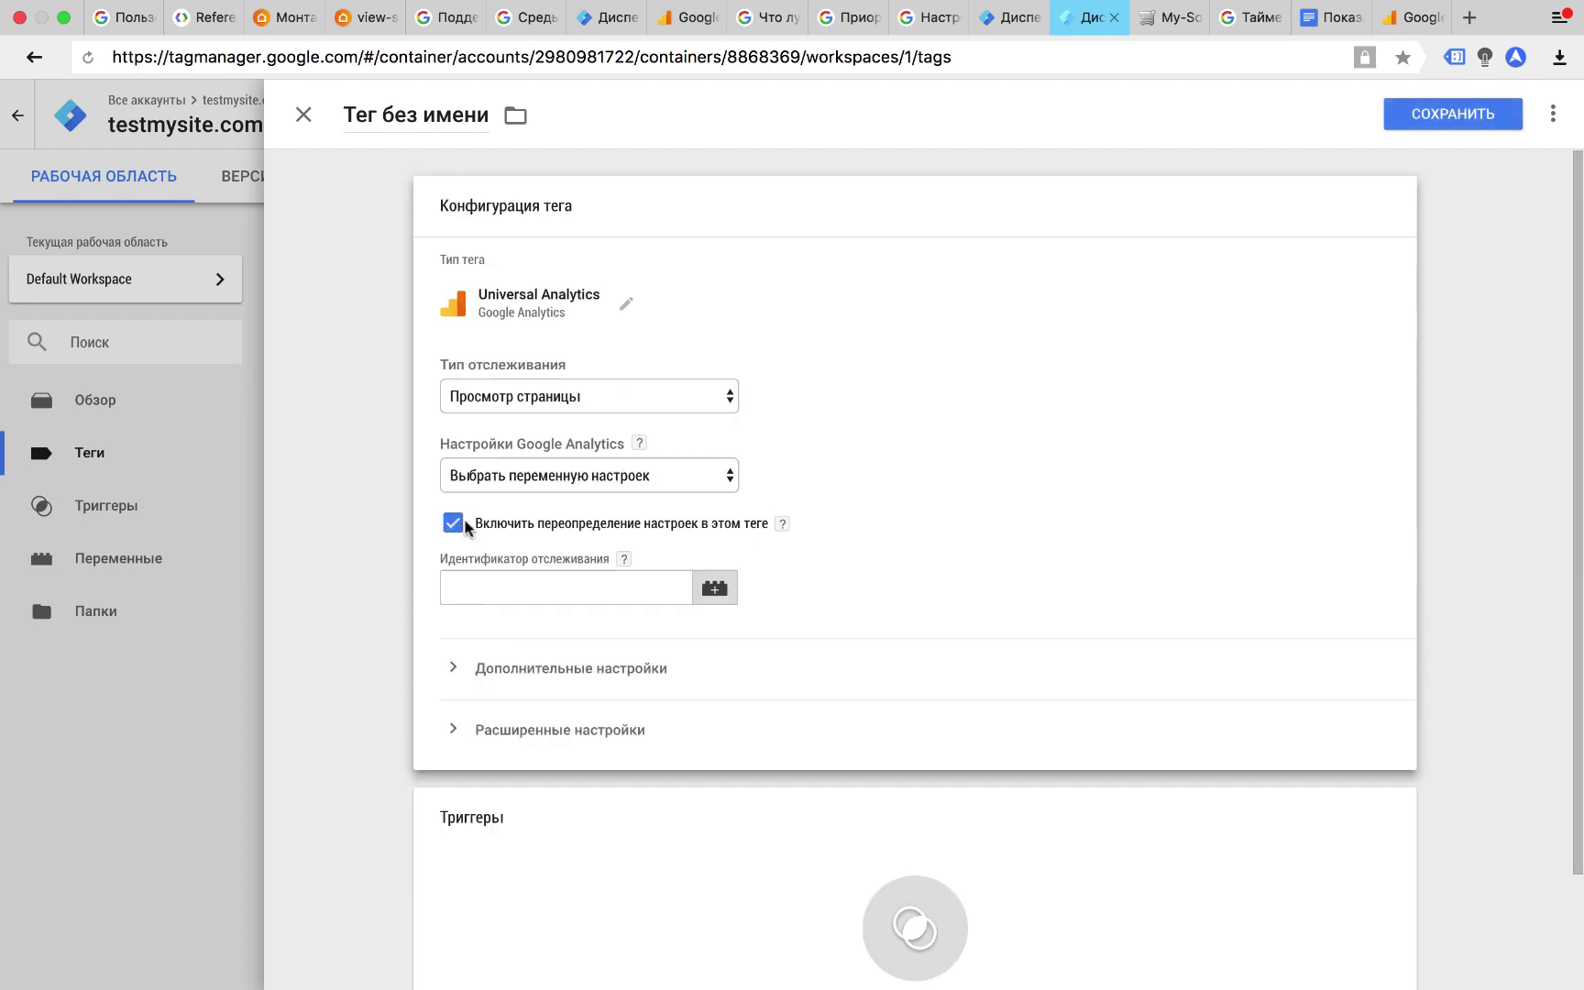
{"action": "left_click", "coordinate": [517, 589]}
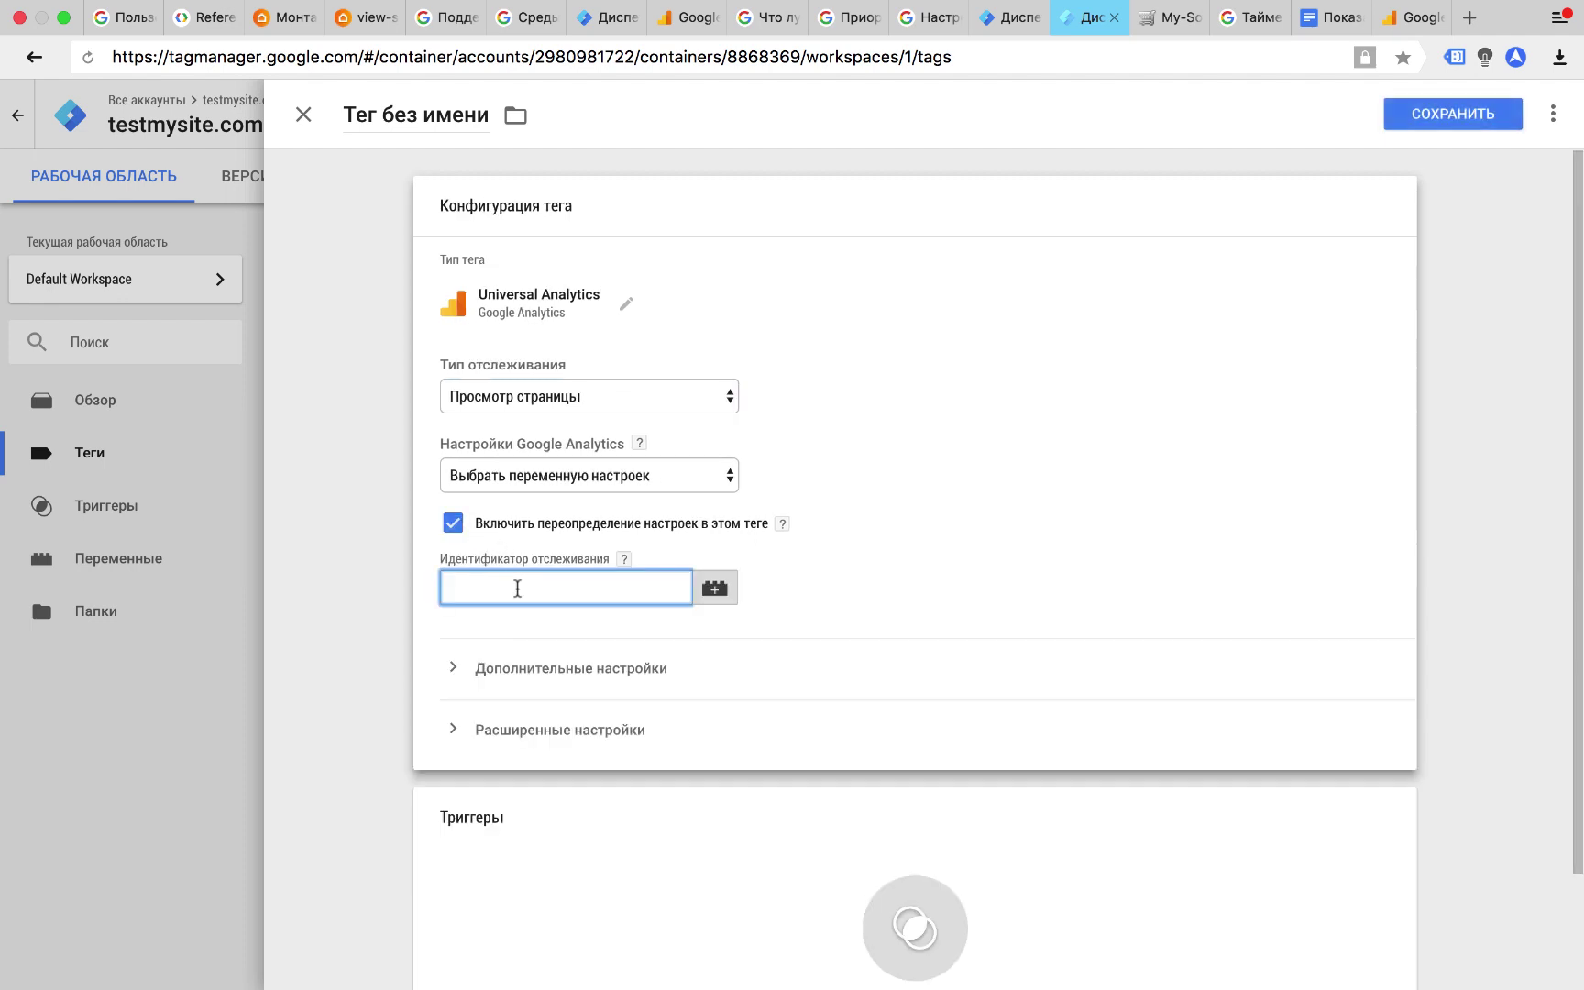
{"action": "left_click", "coordinate": [455, 527]}
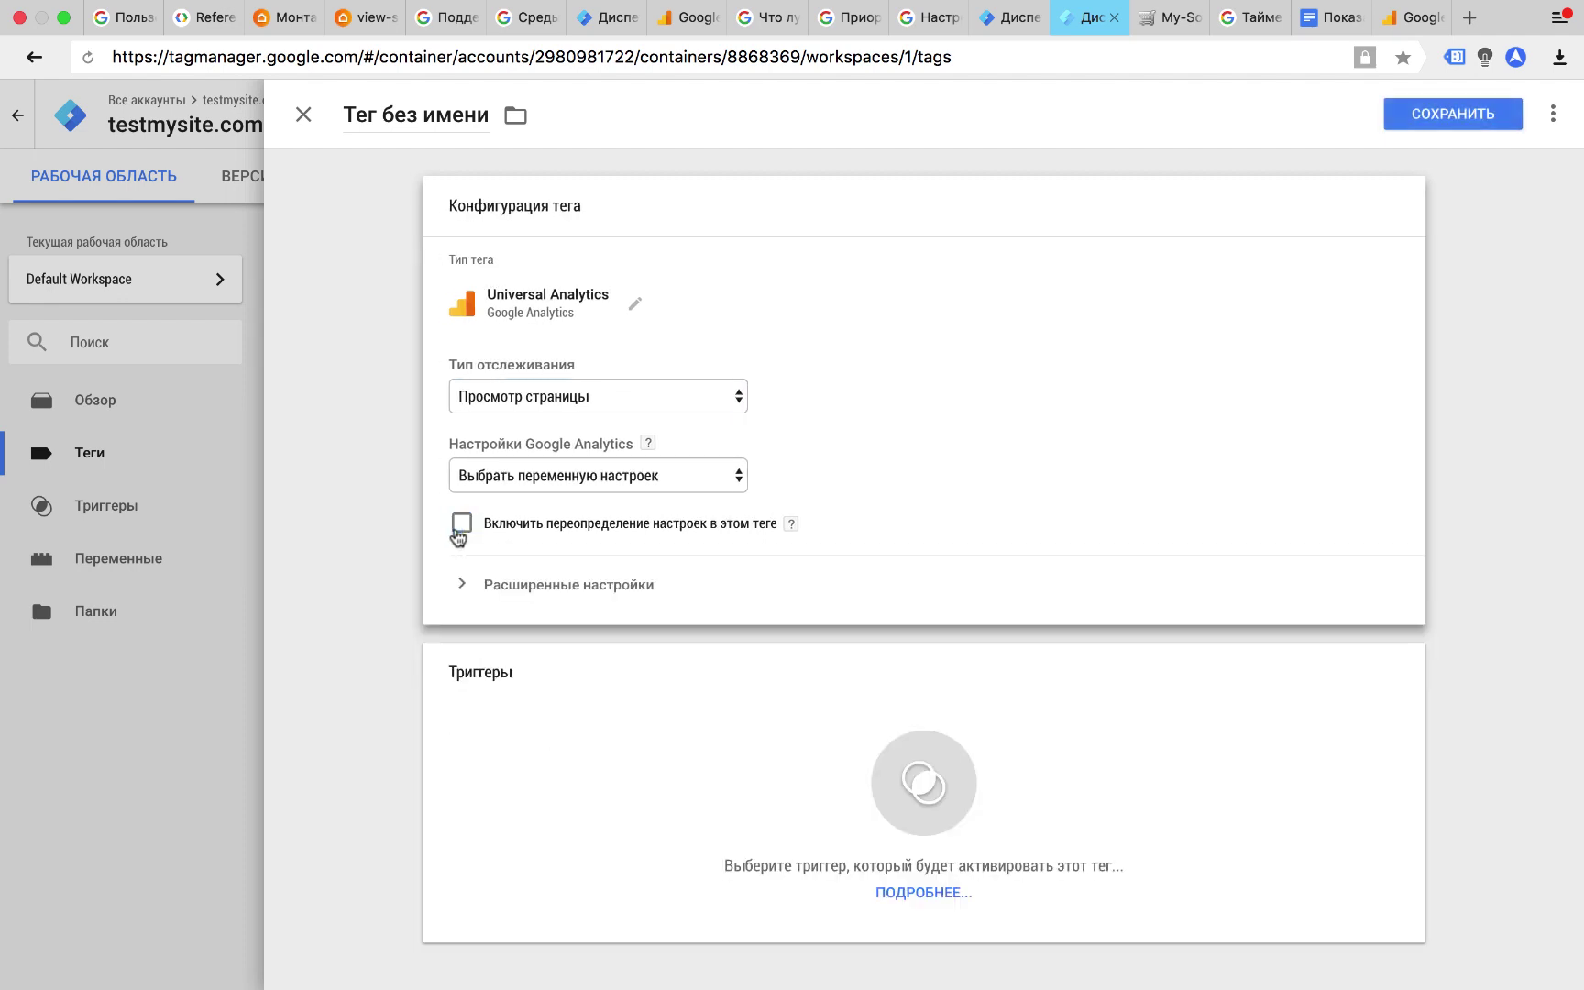
Start a new variable (Новая переменная) for the tag's Google Analytics settings
{"action": "left_click", "coordinate": [636, 477]}
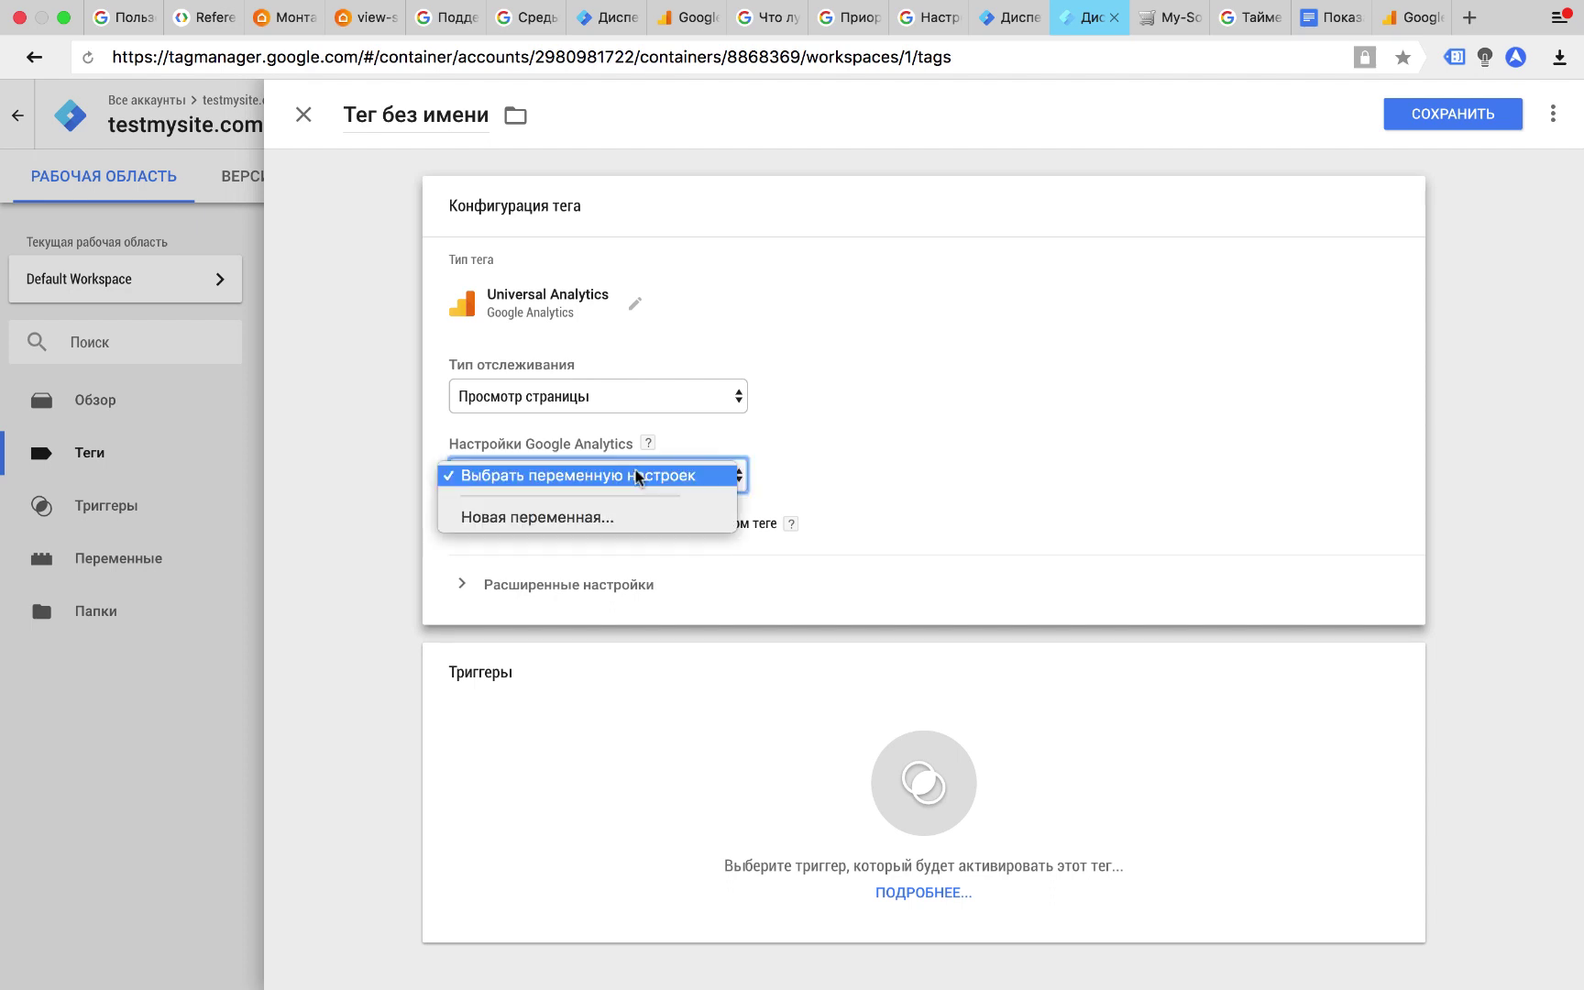
{"action": "left_click", "coordinate": [612, 516]}
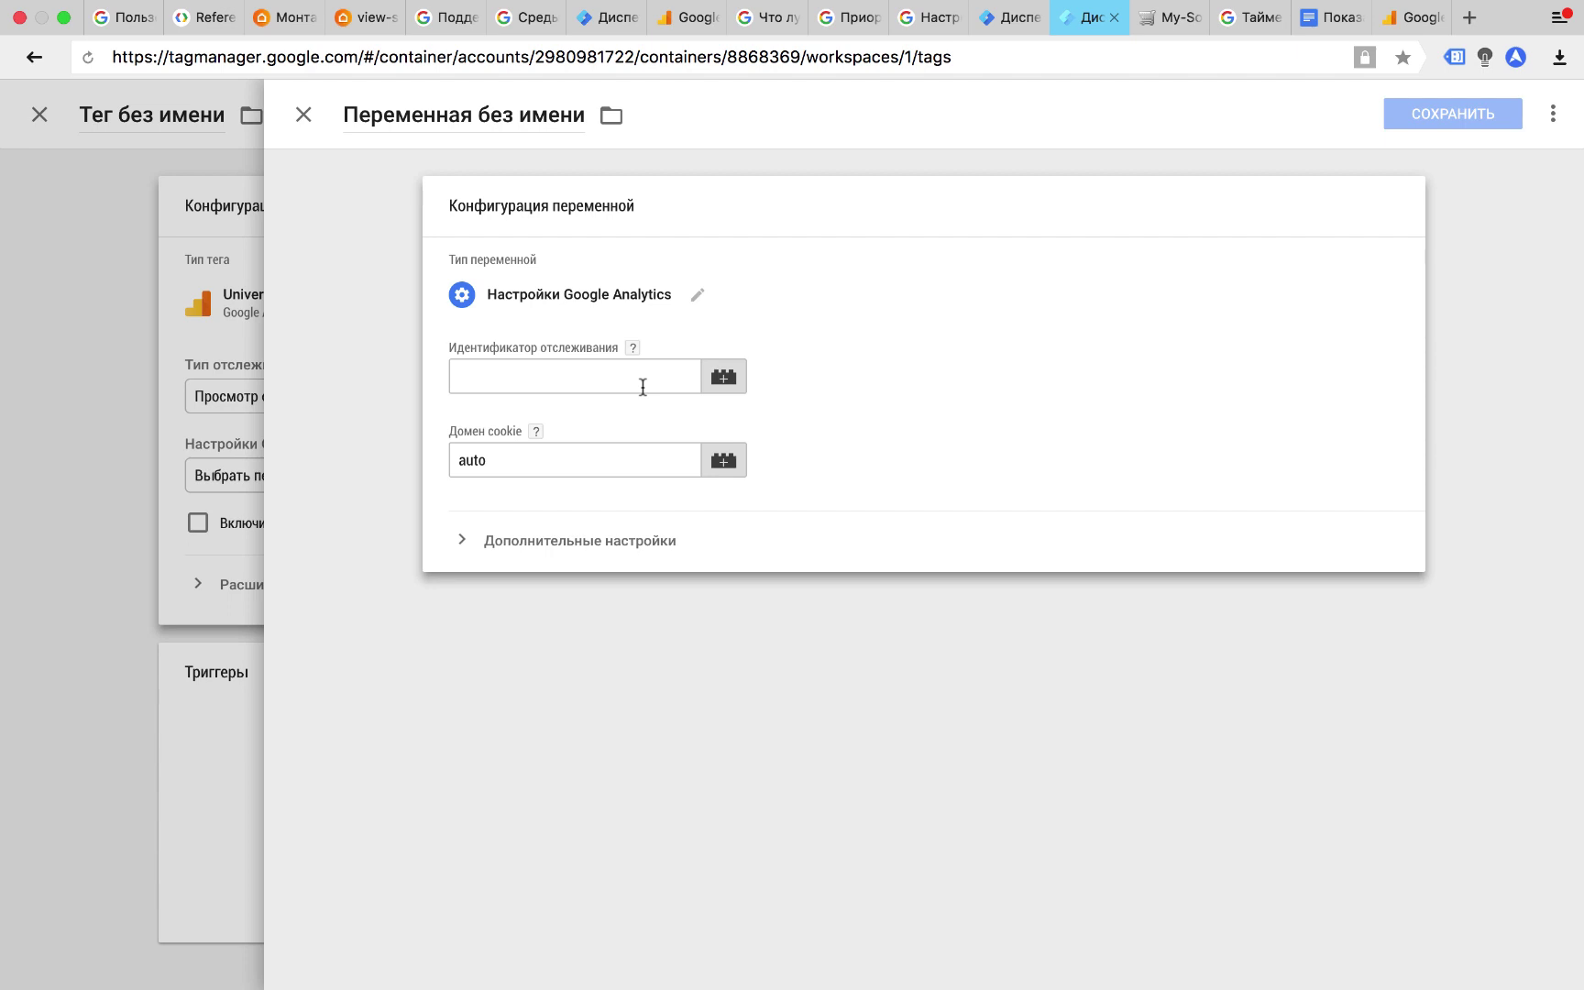
{"action": "left_click", "coordinate": [642, 387]}
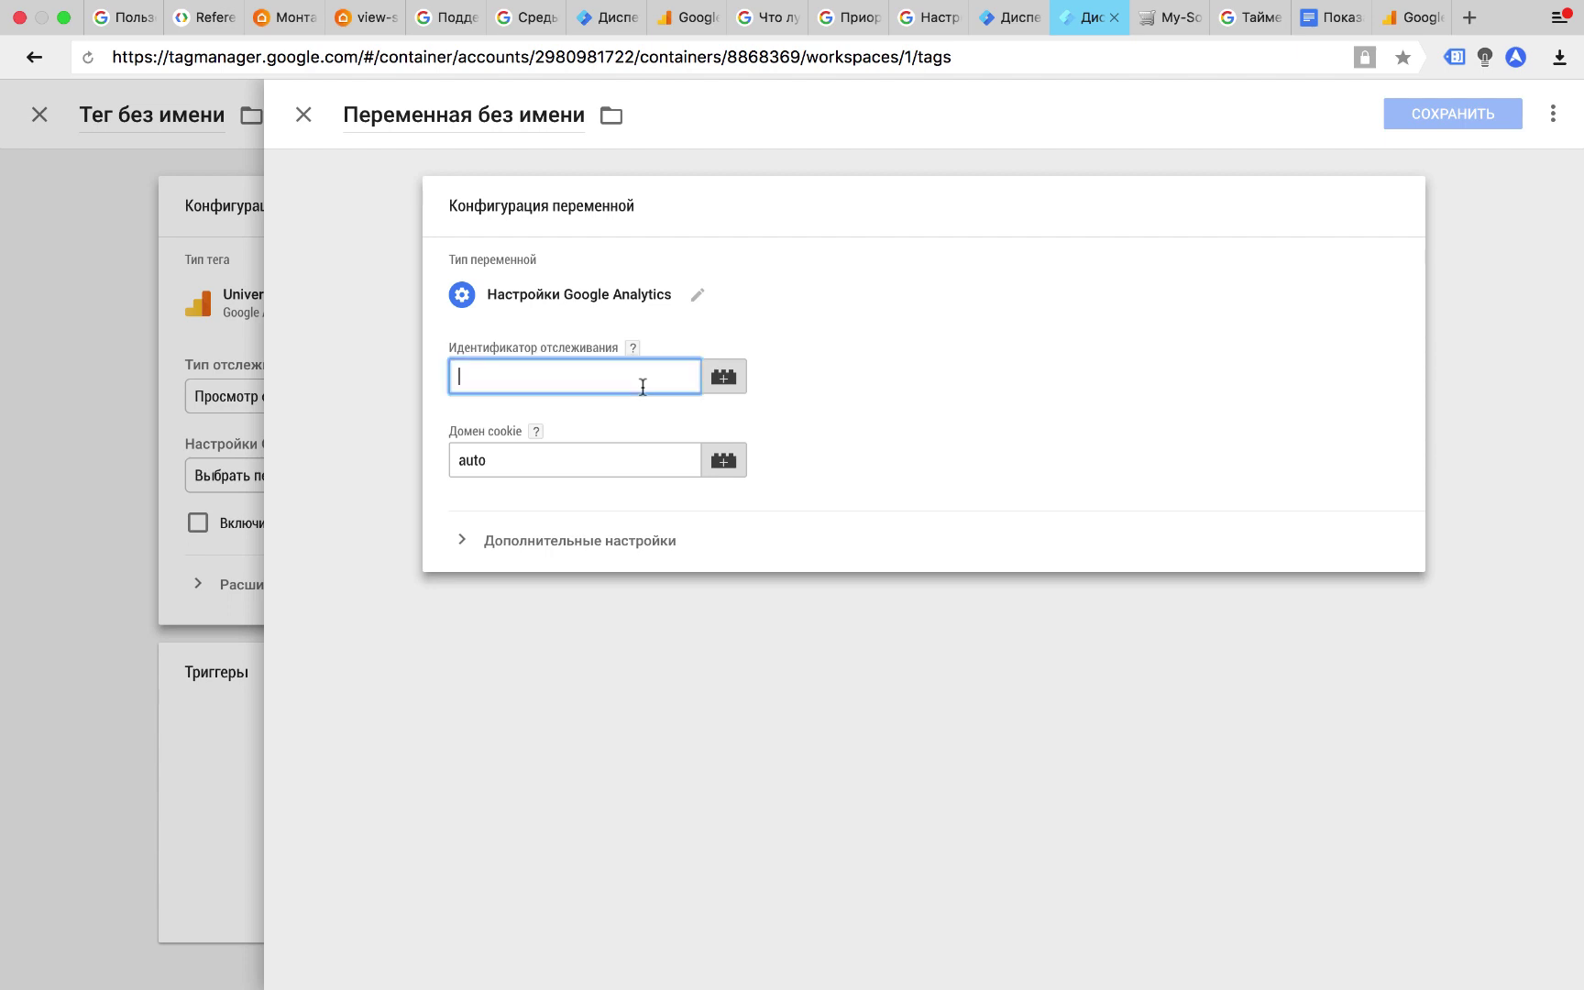
Switch to Google Analytics, copy the ngazcom.ru property's tracking ID and paste it into the new variable's tracking ID field in Tag Manager
{"action": "left_click", "coordinate": [1400, 24]}
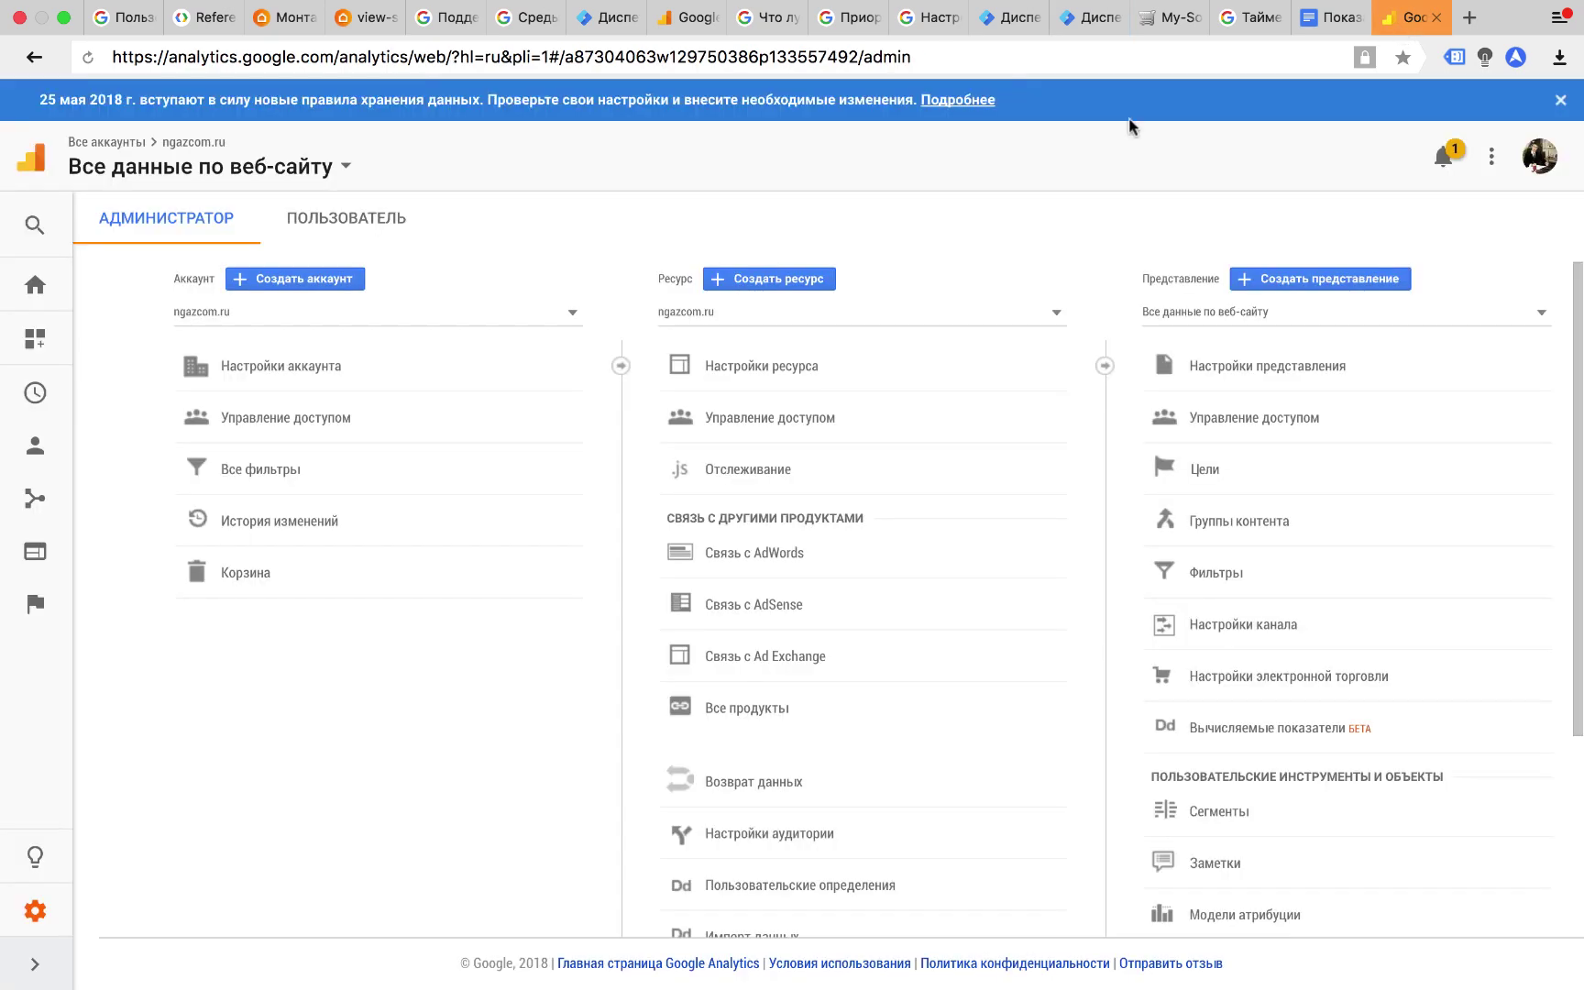
{"action": "left_click", "coordinate": [775, 470]}
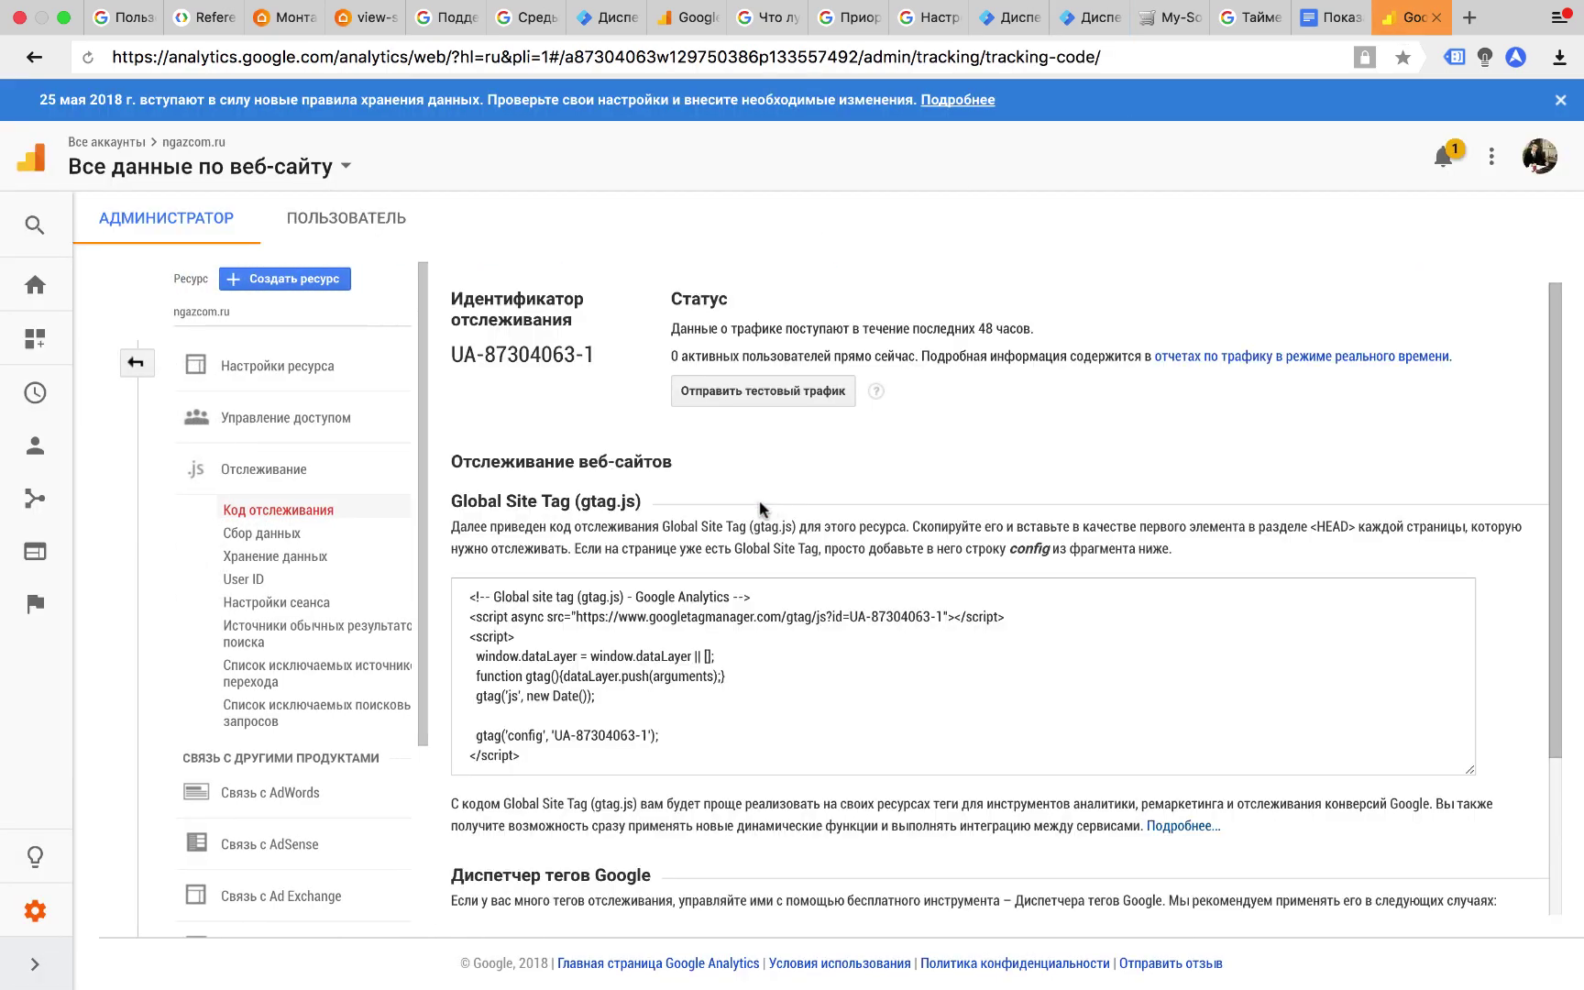
{"action": "left_click_drag", "start_coordinate": [594, 365], "coordinate": [431, 365]}
{"action": "key", "text": "super+c"}
{"action": "left_click", "coordinate": [1087, 17]}
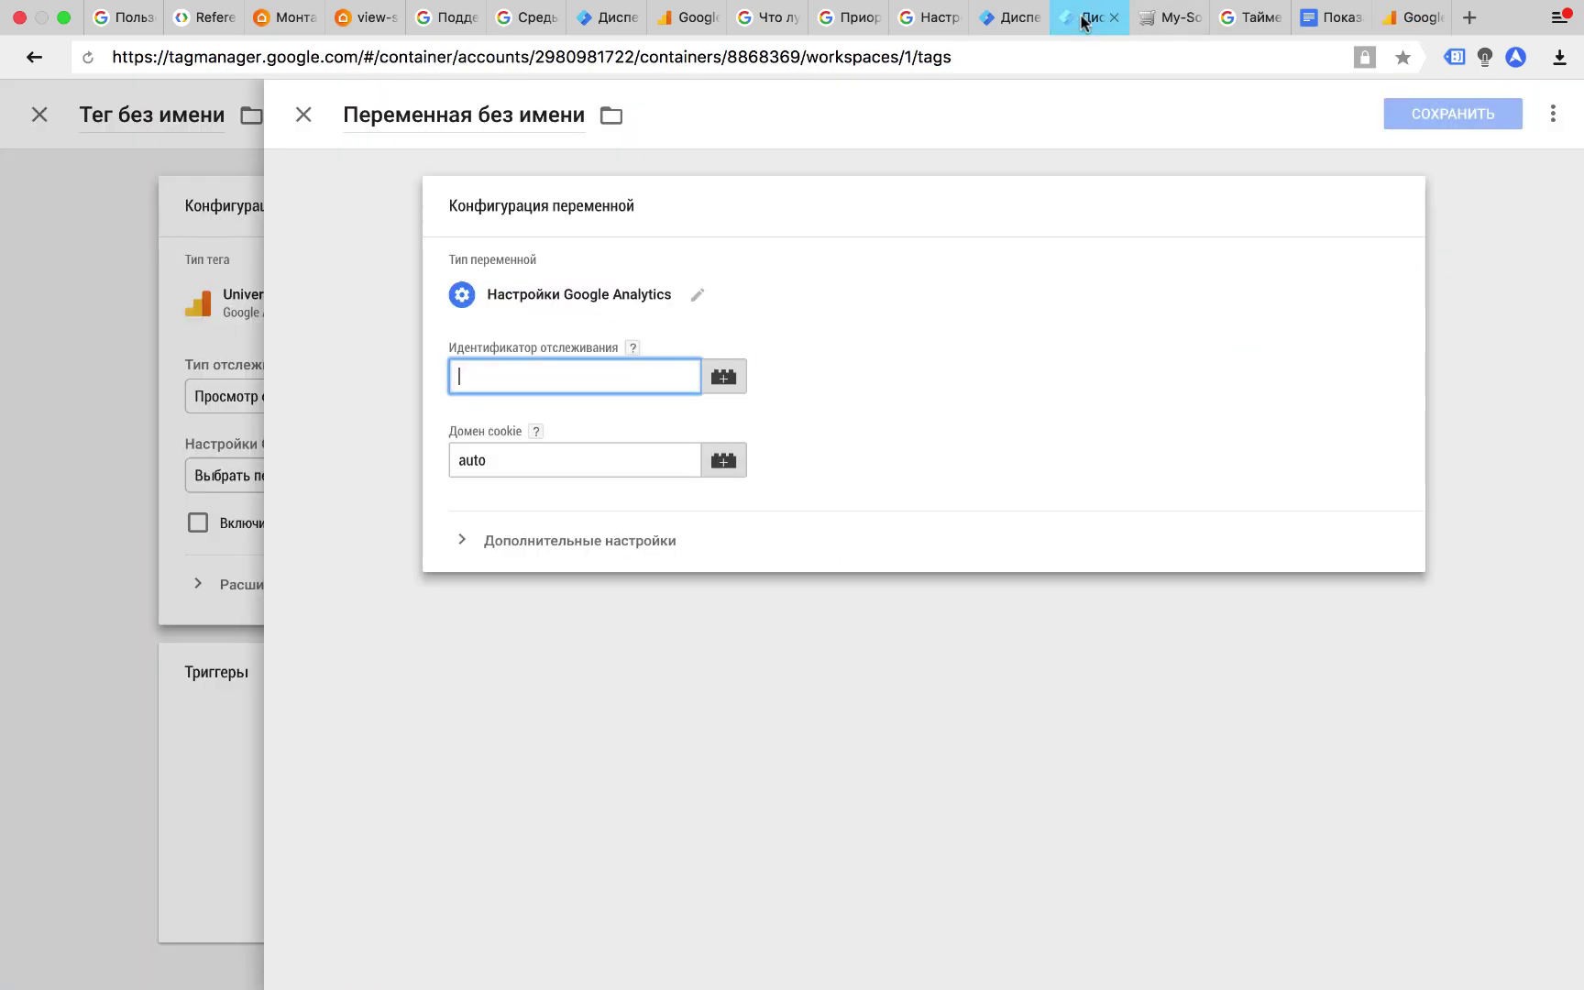
{"action": "key", "text": "super+v"}
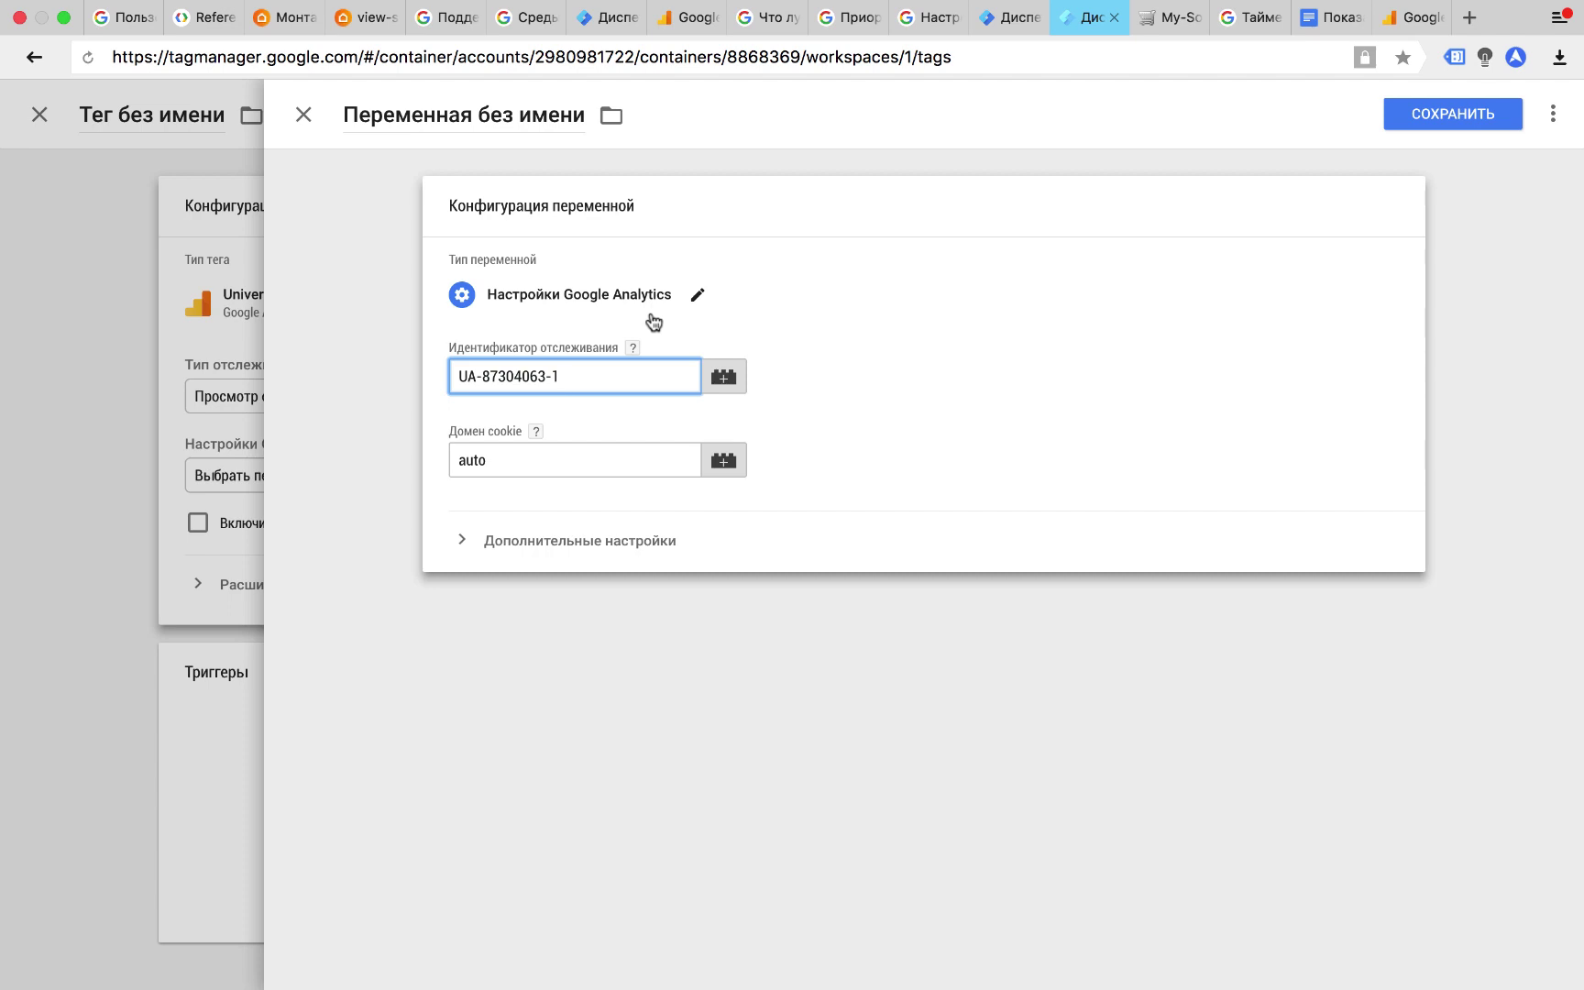
Glance at the variable's additional settings and save it under the name Настройки Google Analytics
{"action": "left_click", "coordinate": [561, 539]}
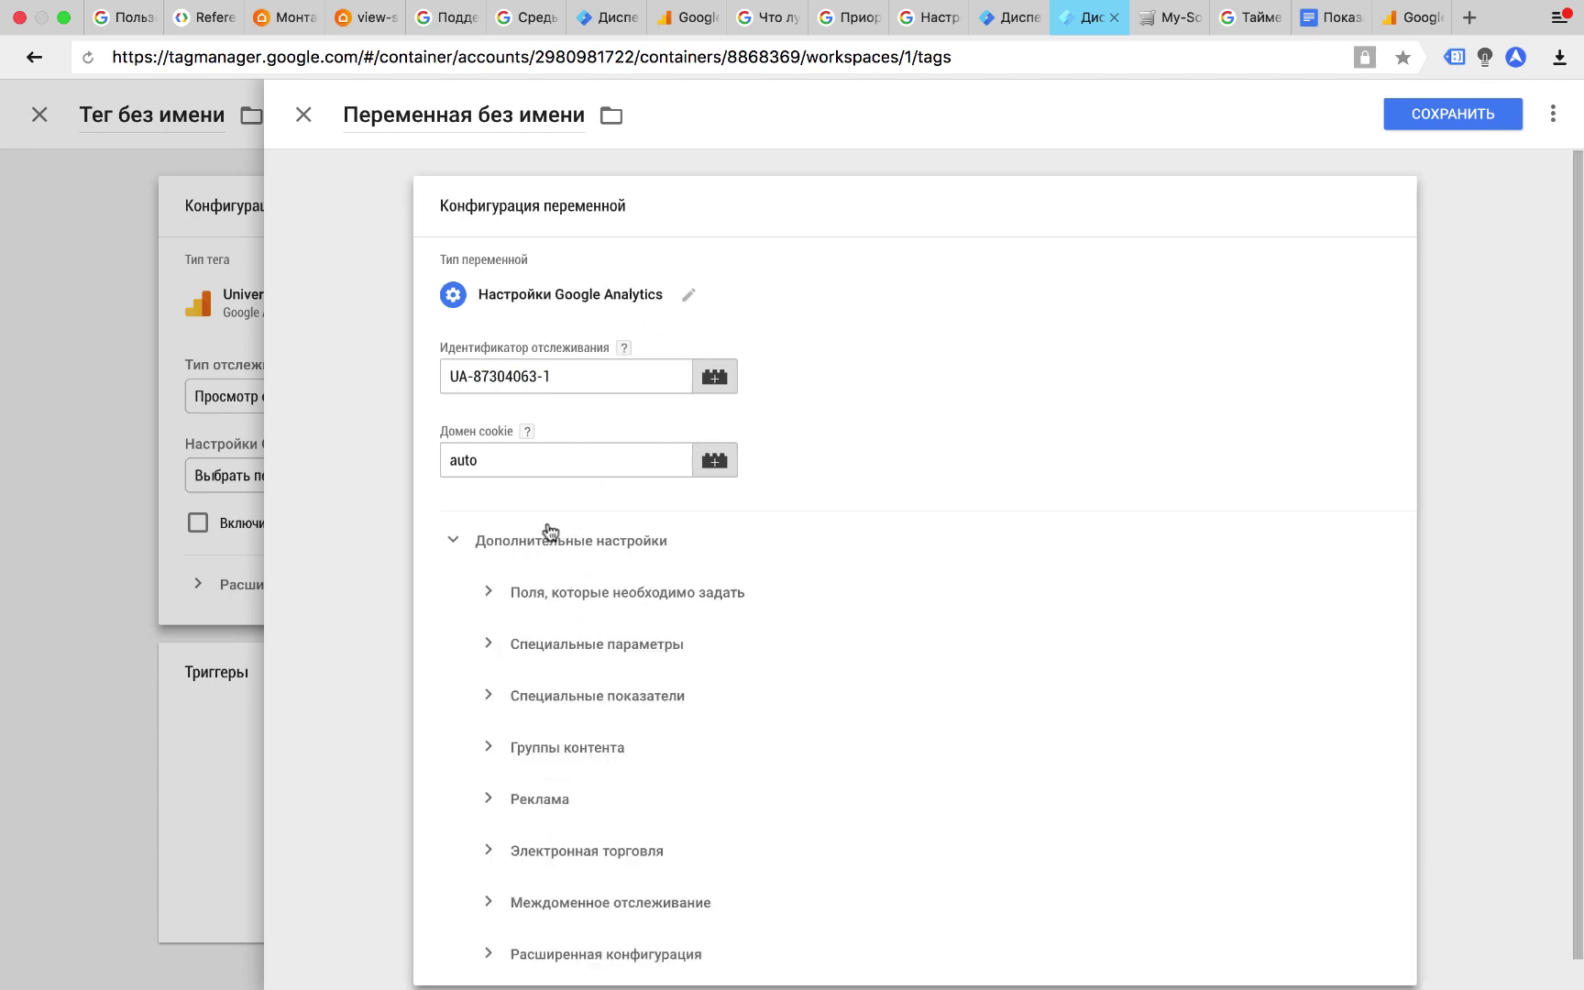
{"action": "left_click", "coordinate": [553, 542]}
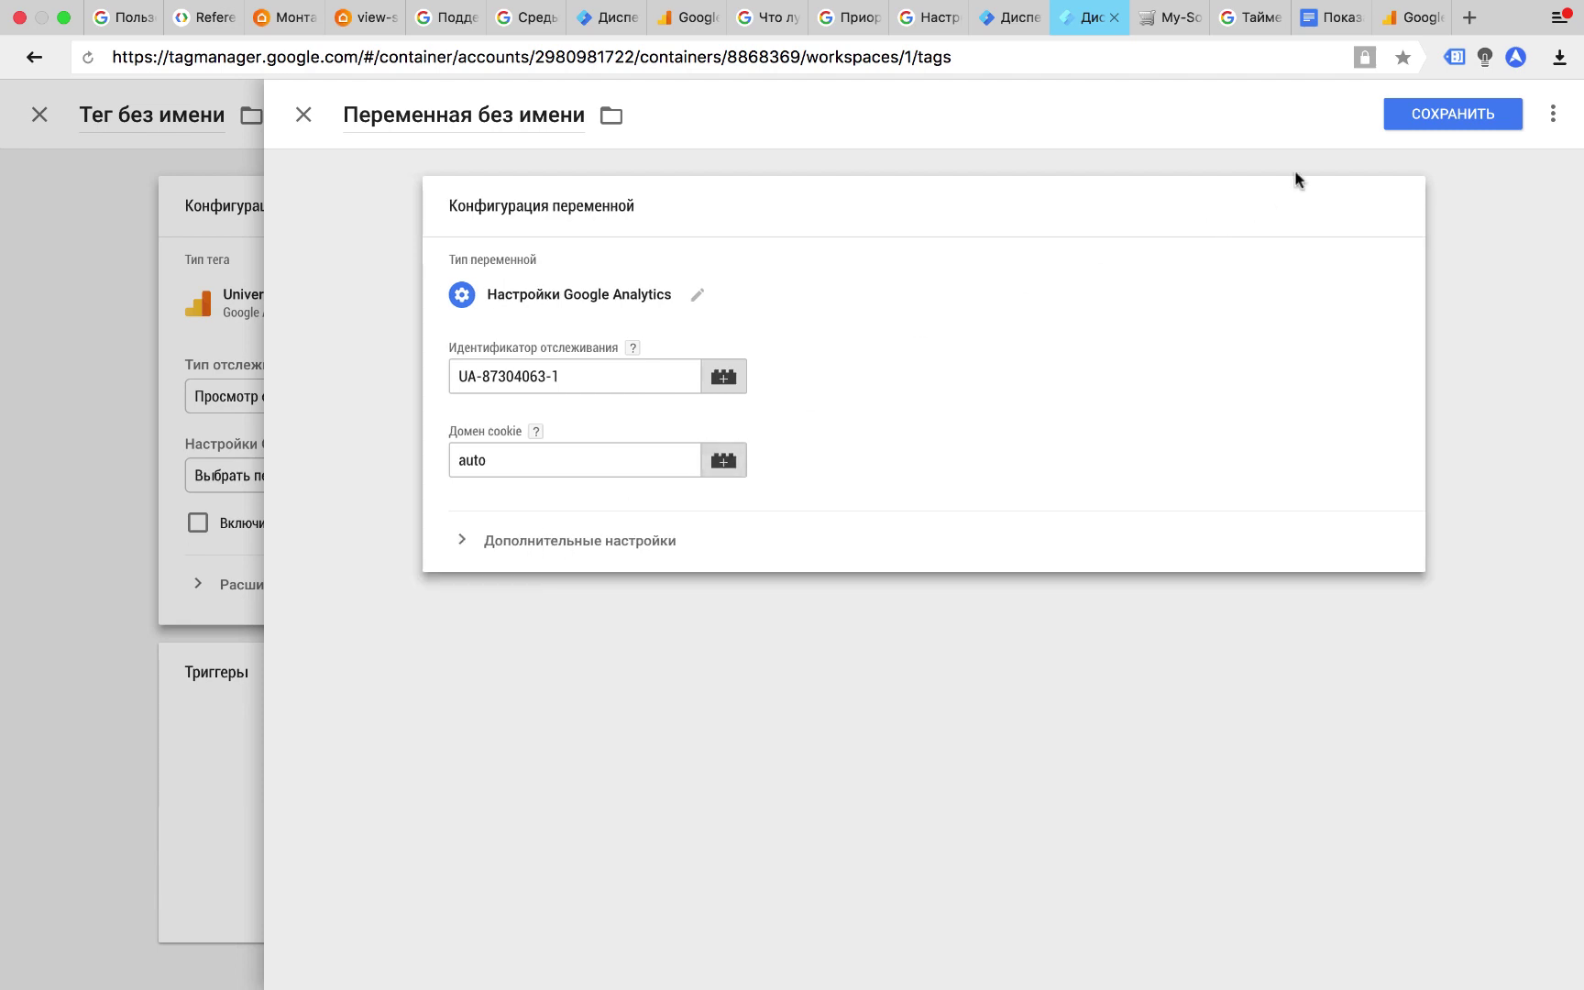
{"action": "left_click", "coordinate": [1419, 128]}
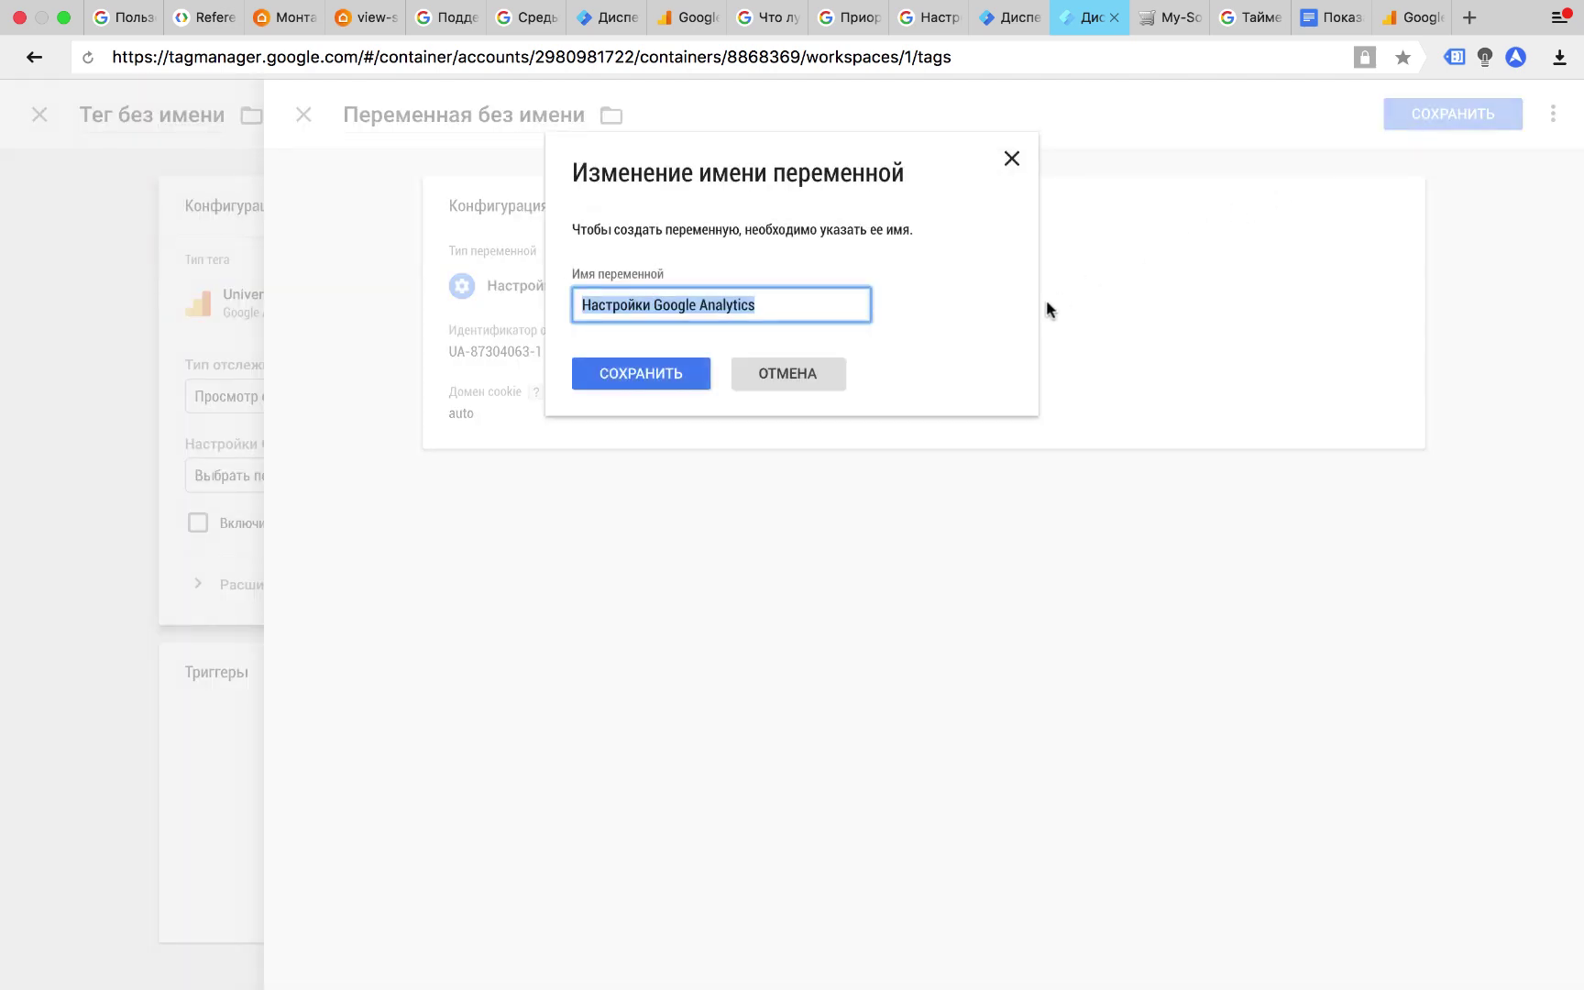
{"action": "left_click", "coordinate": [652, 376]}
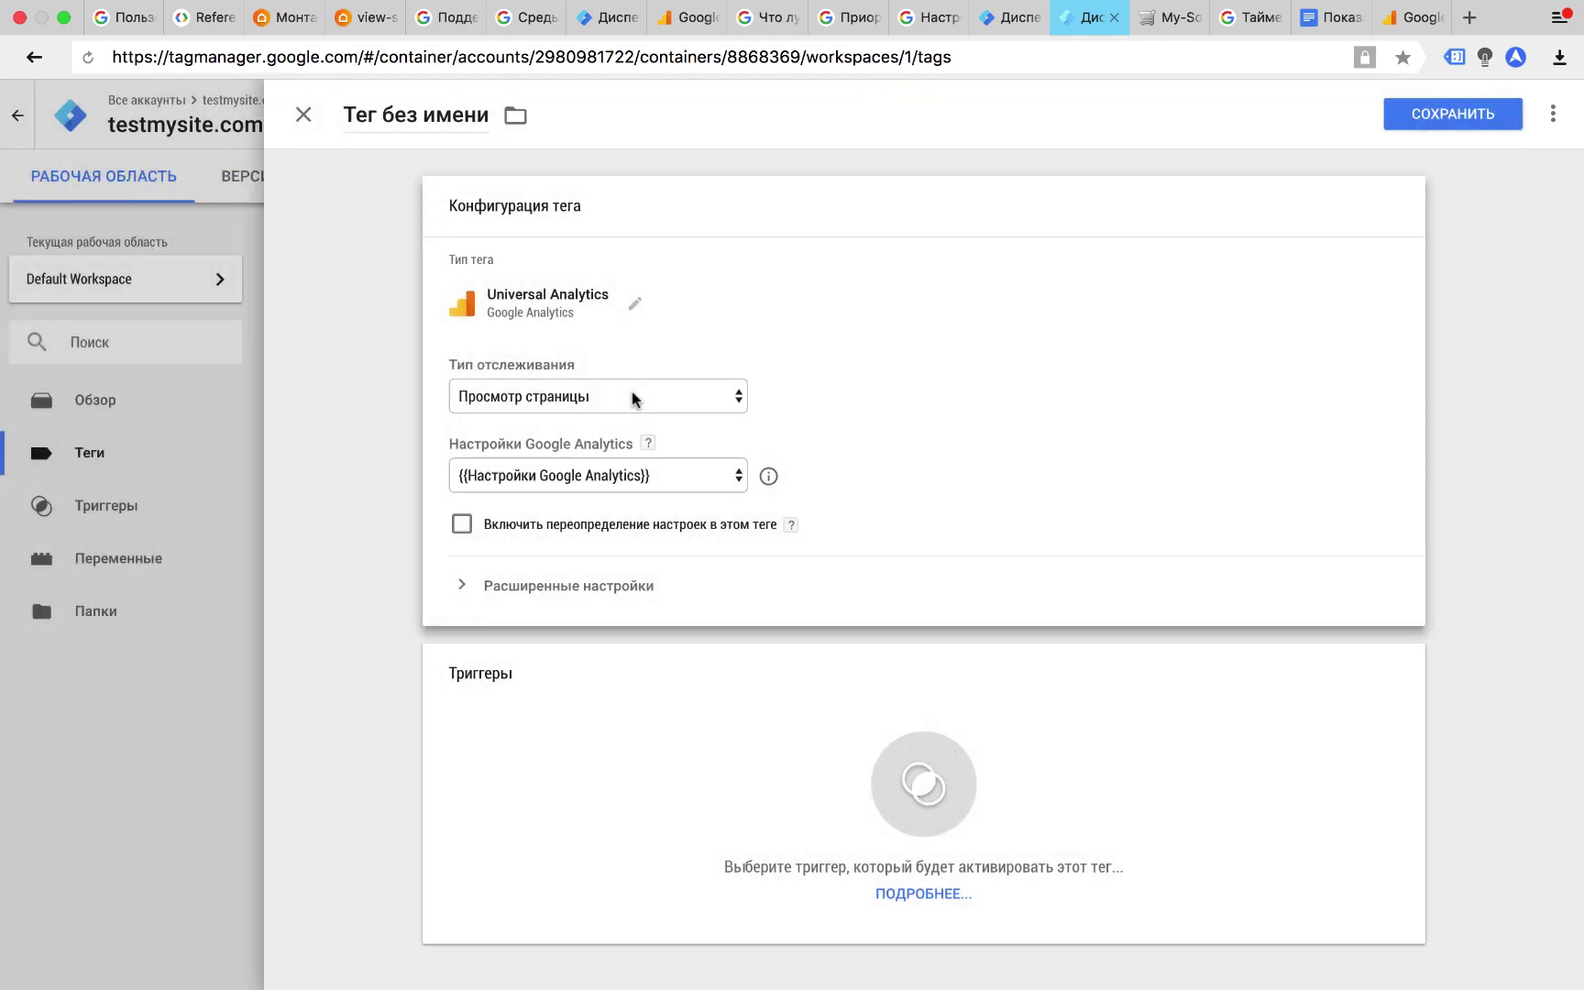
Examine the tag's advanced settings, reading the firing priority help and switching the custom schedule and published-containers-only options on and off again
{"action": "left_click", "coordinate": [587, 591]}
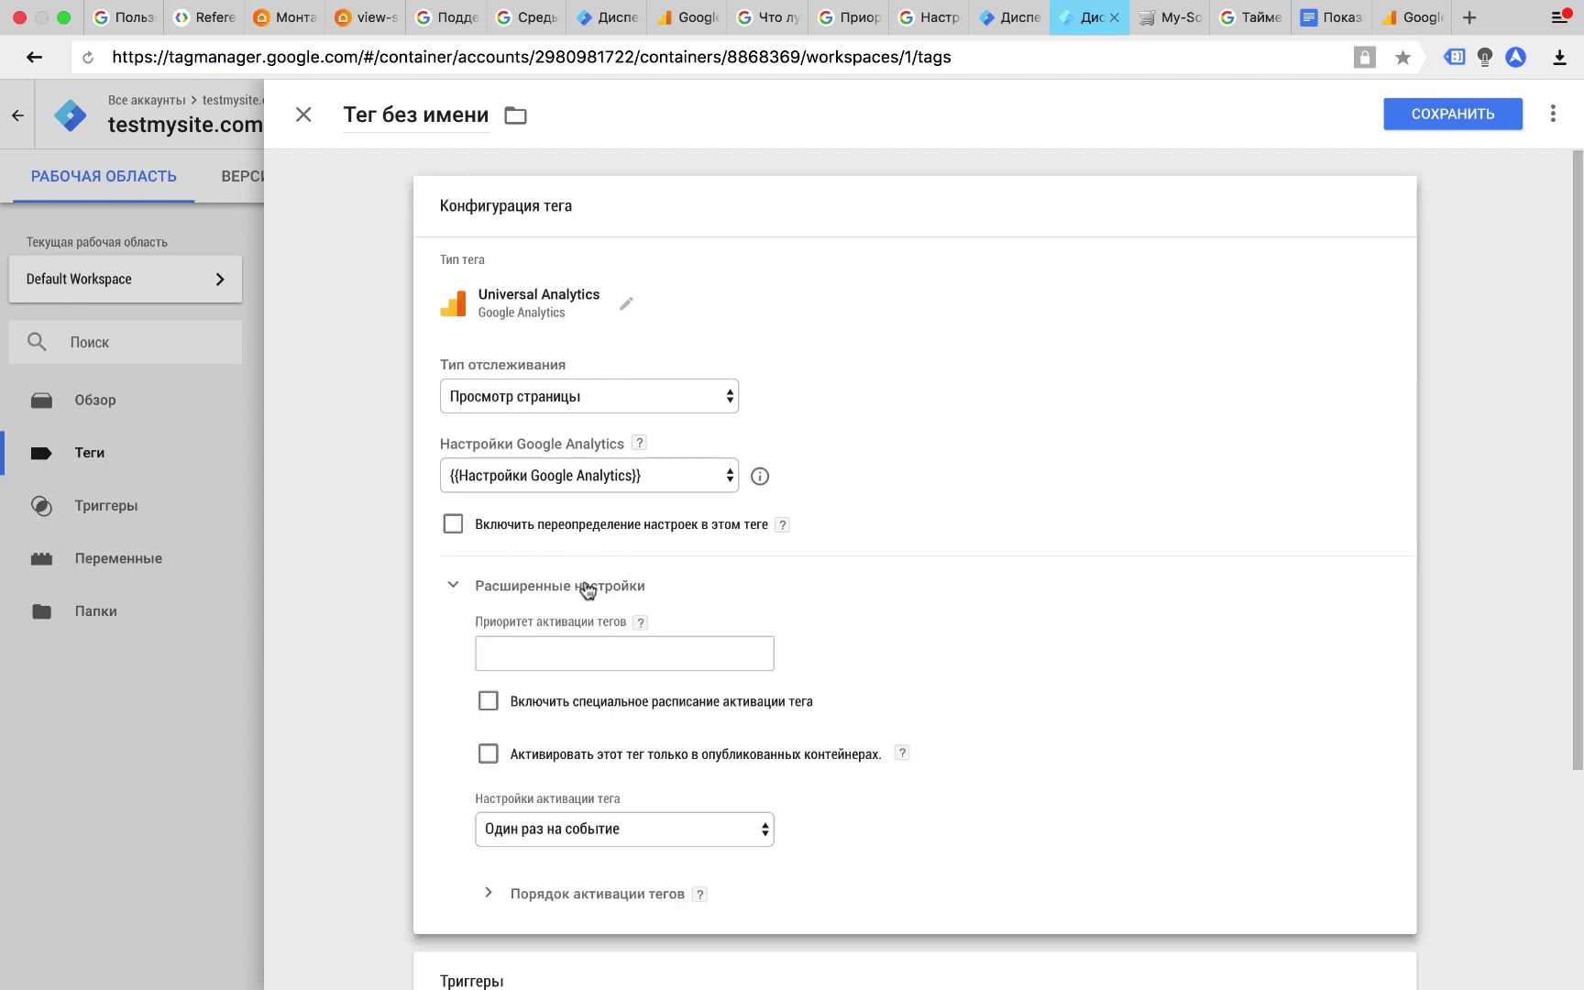
{"action": "left_click", "coordinate": [575, 656]}
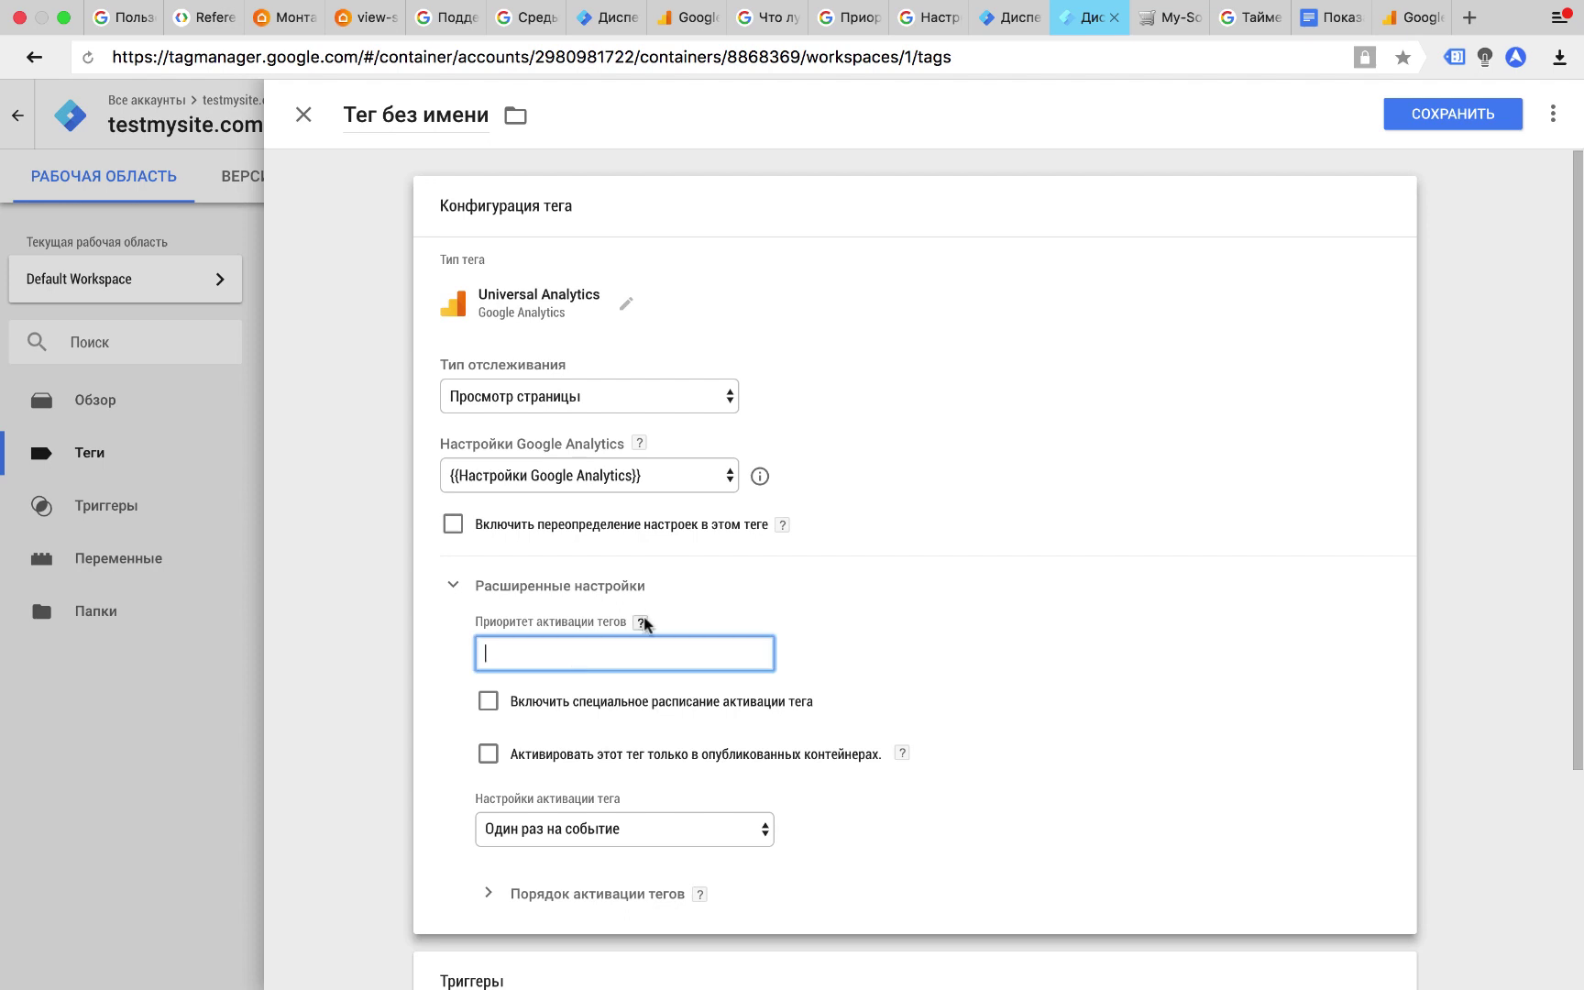
{"action": "mouse_move", "coordinate": [644, 624]}
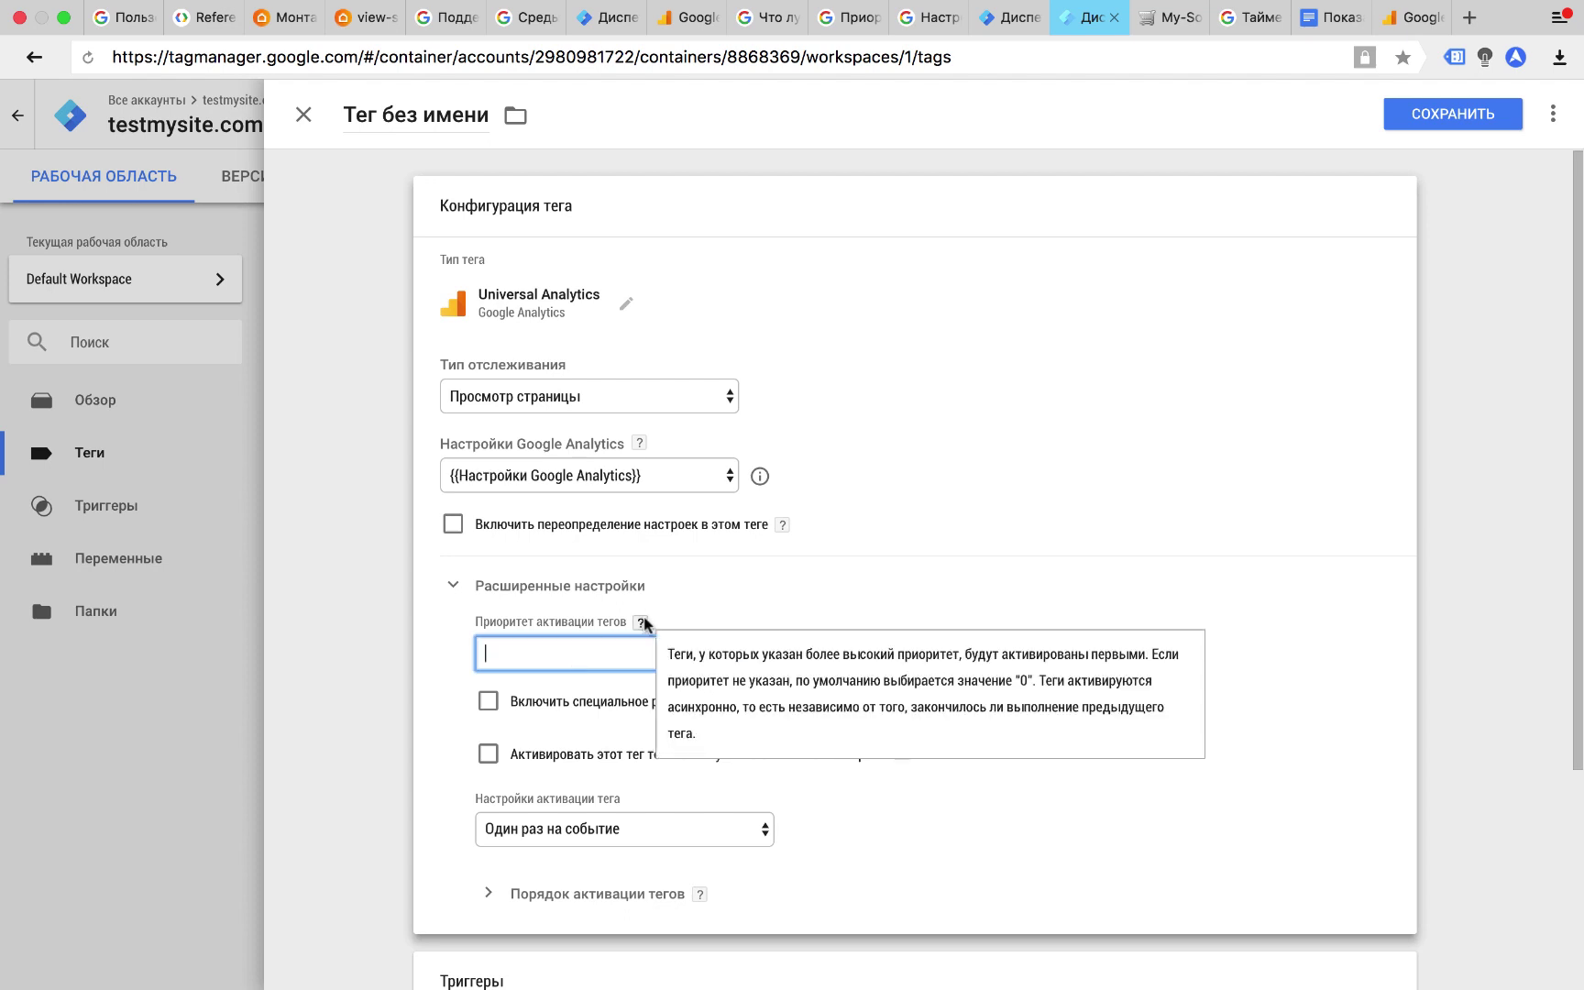
{"action": "left_click", "coordinate": [488, 701]}
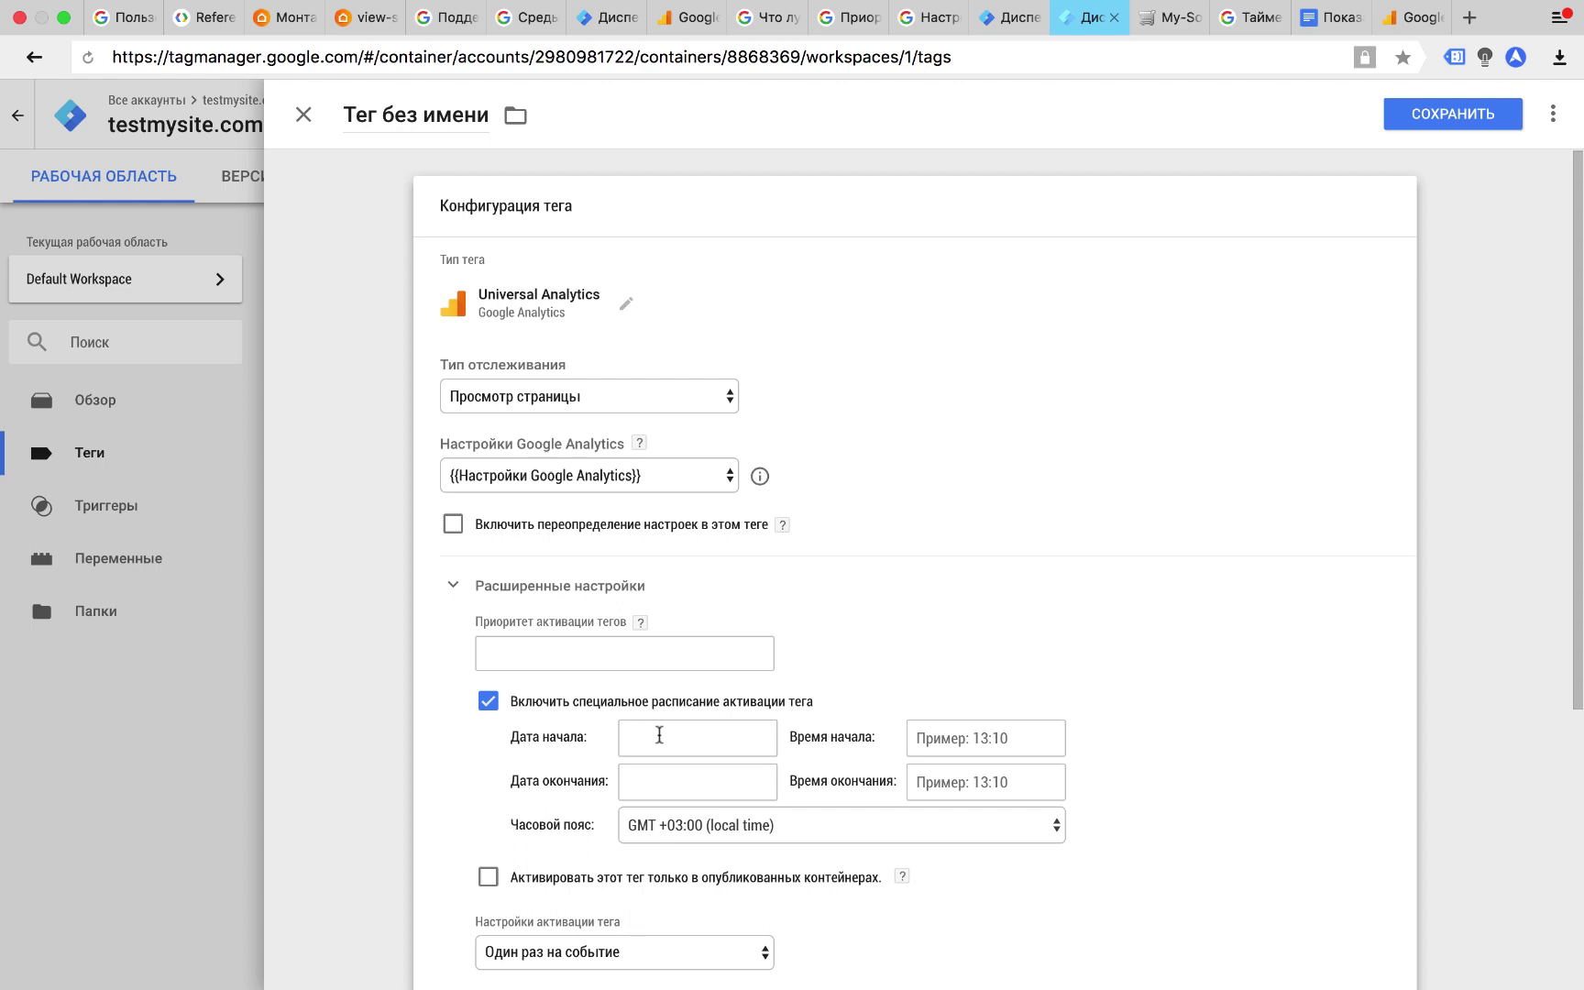
{"action": "left_click", "coordinate": [489, 702]}
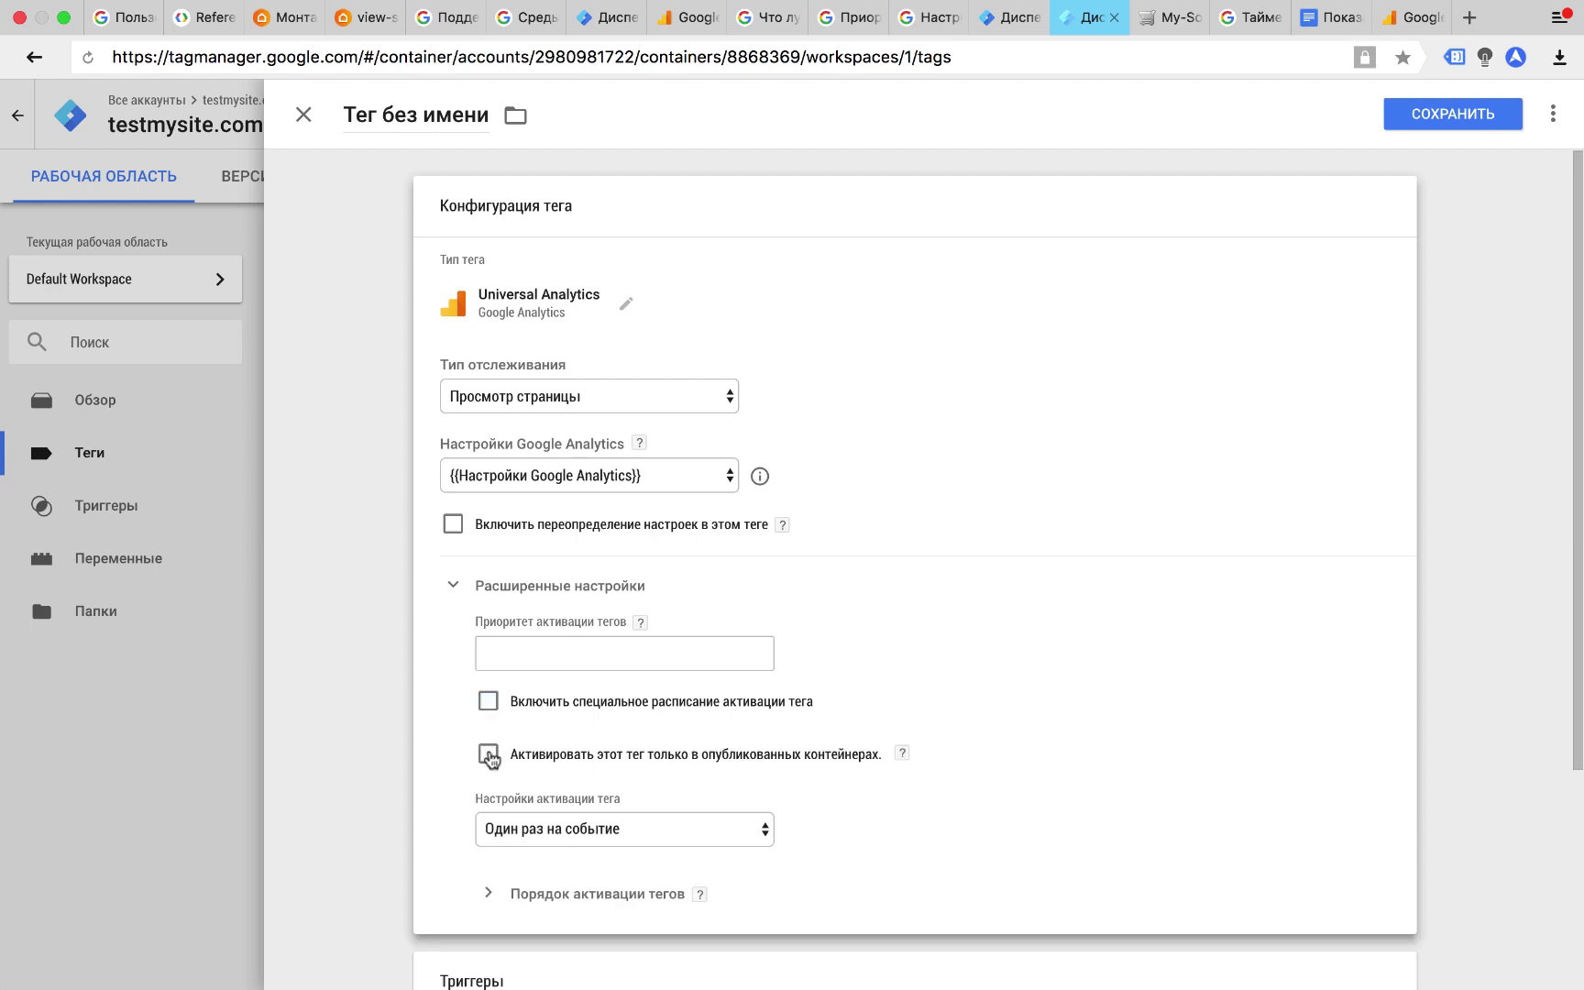
{"action": "left_click", "coordinate": [488, 754]}
{"action": "left_click", "coordinate": [489, 754]}
Review the tag firing options, keeping Один раз на событие, and the tag sequencing options, and collapse the advanced settings
{"action": "left_click", "coordinate": [518, 827]}
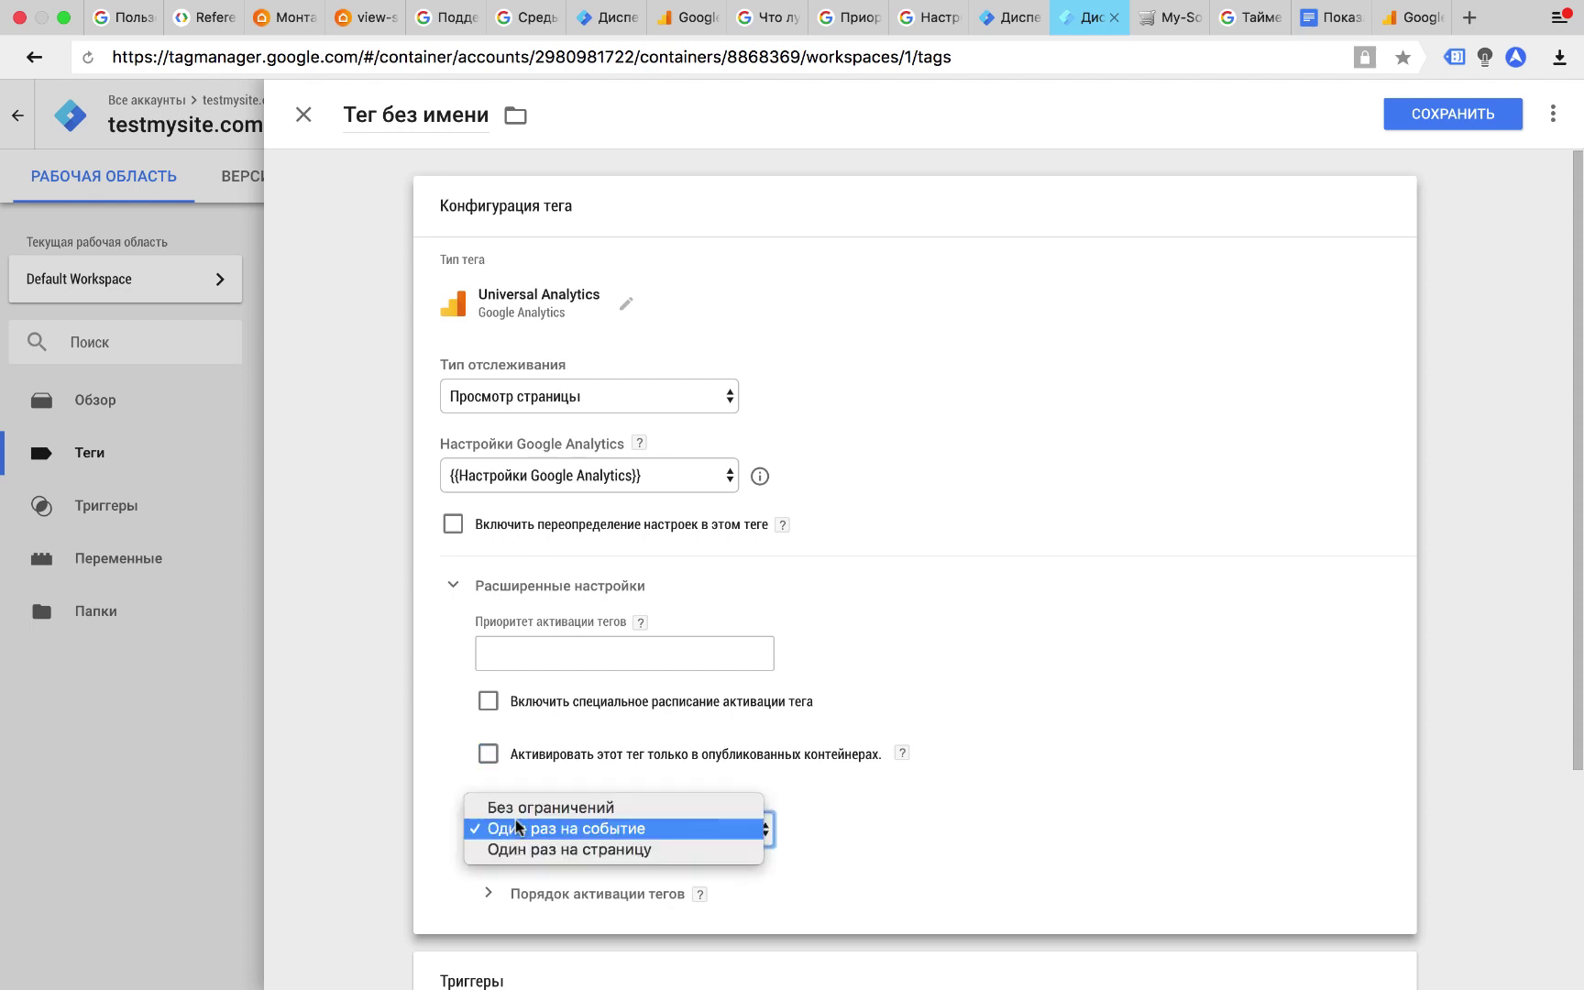
{"action": "left_click", "coordinate": [517, 828]}
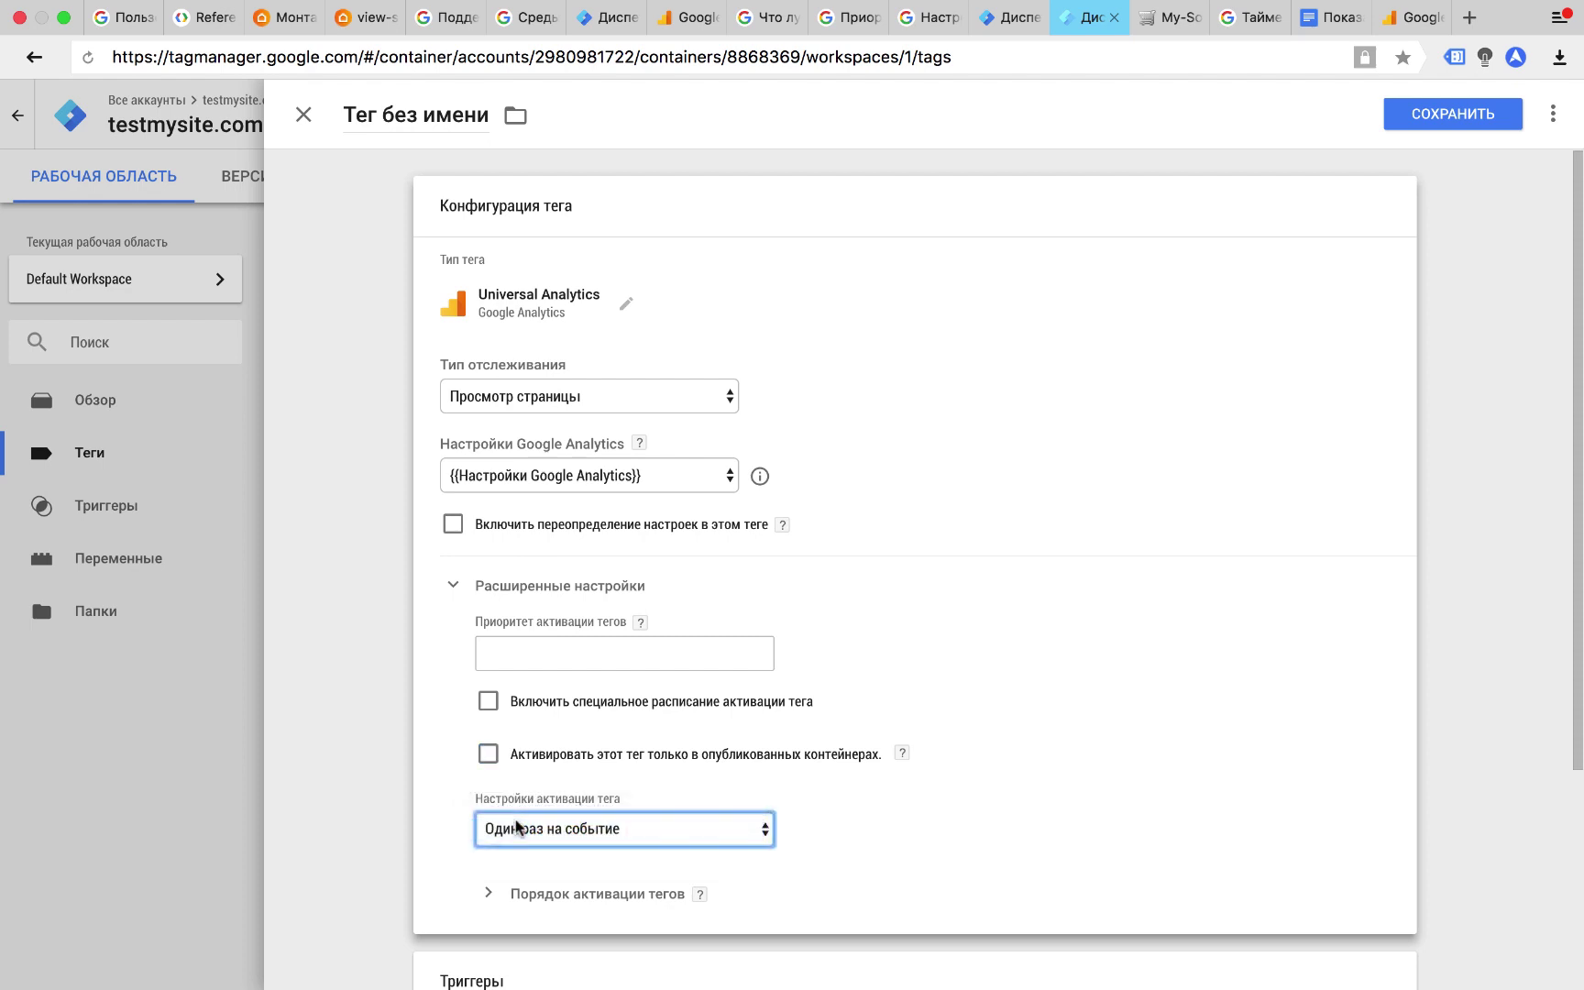
{"action": "scroll", "coordinate": [519, 830], "scroll_direction": "down", "scroll_amount": 2}
{"action": "left_click", "coordinate": [518, 828]}
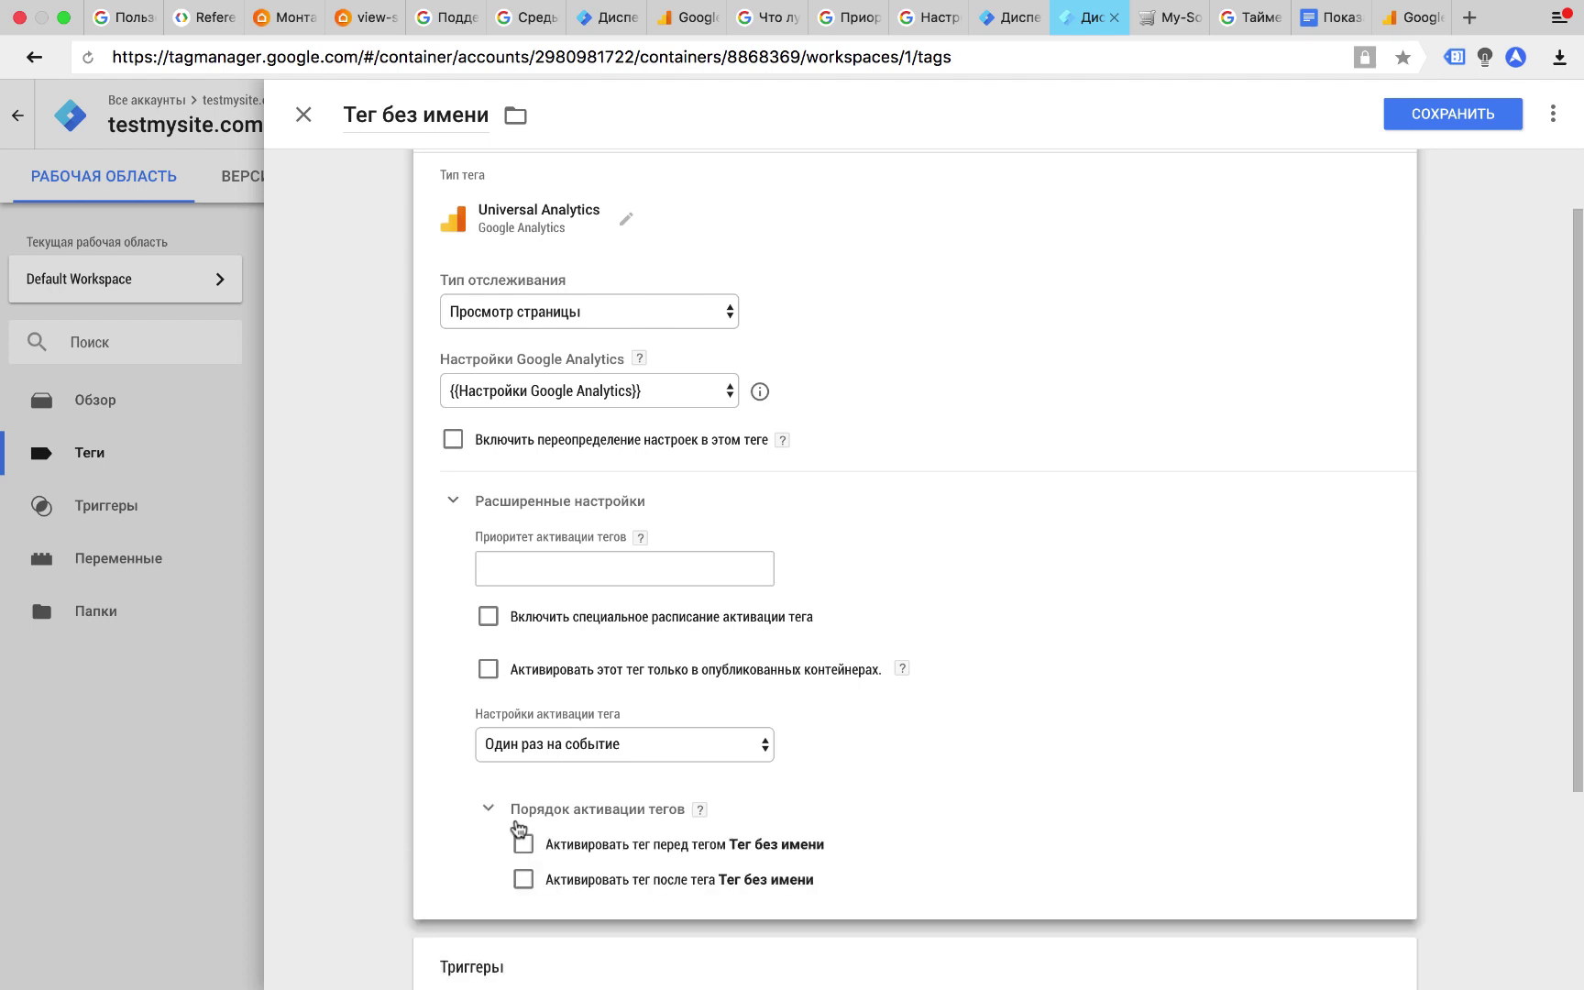
{"action": "scroll", "coordinate": [519, 830], "scroll_direction": "down", "scroll_amount": 1}
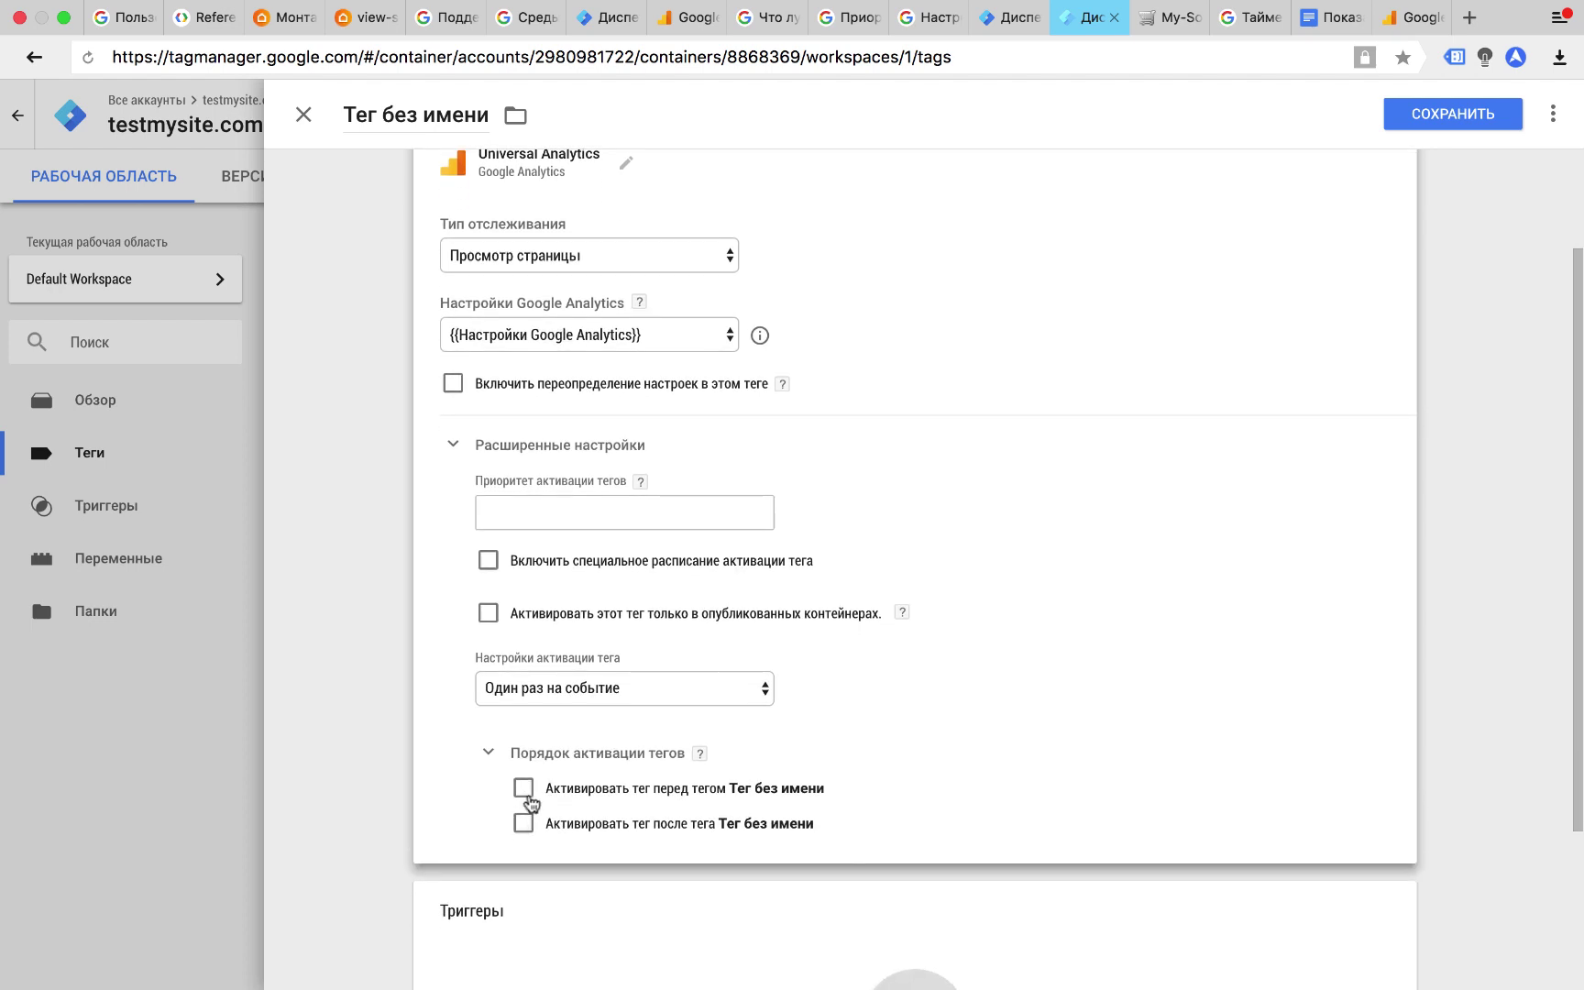
{"action": "left_click", "coordinate": [492, 754]}
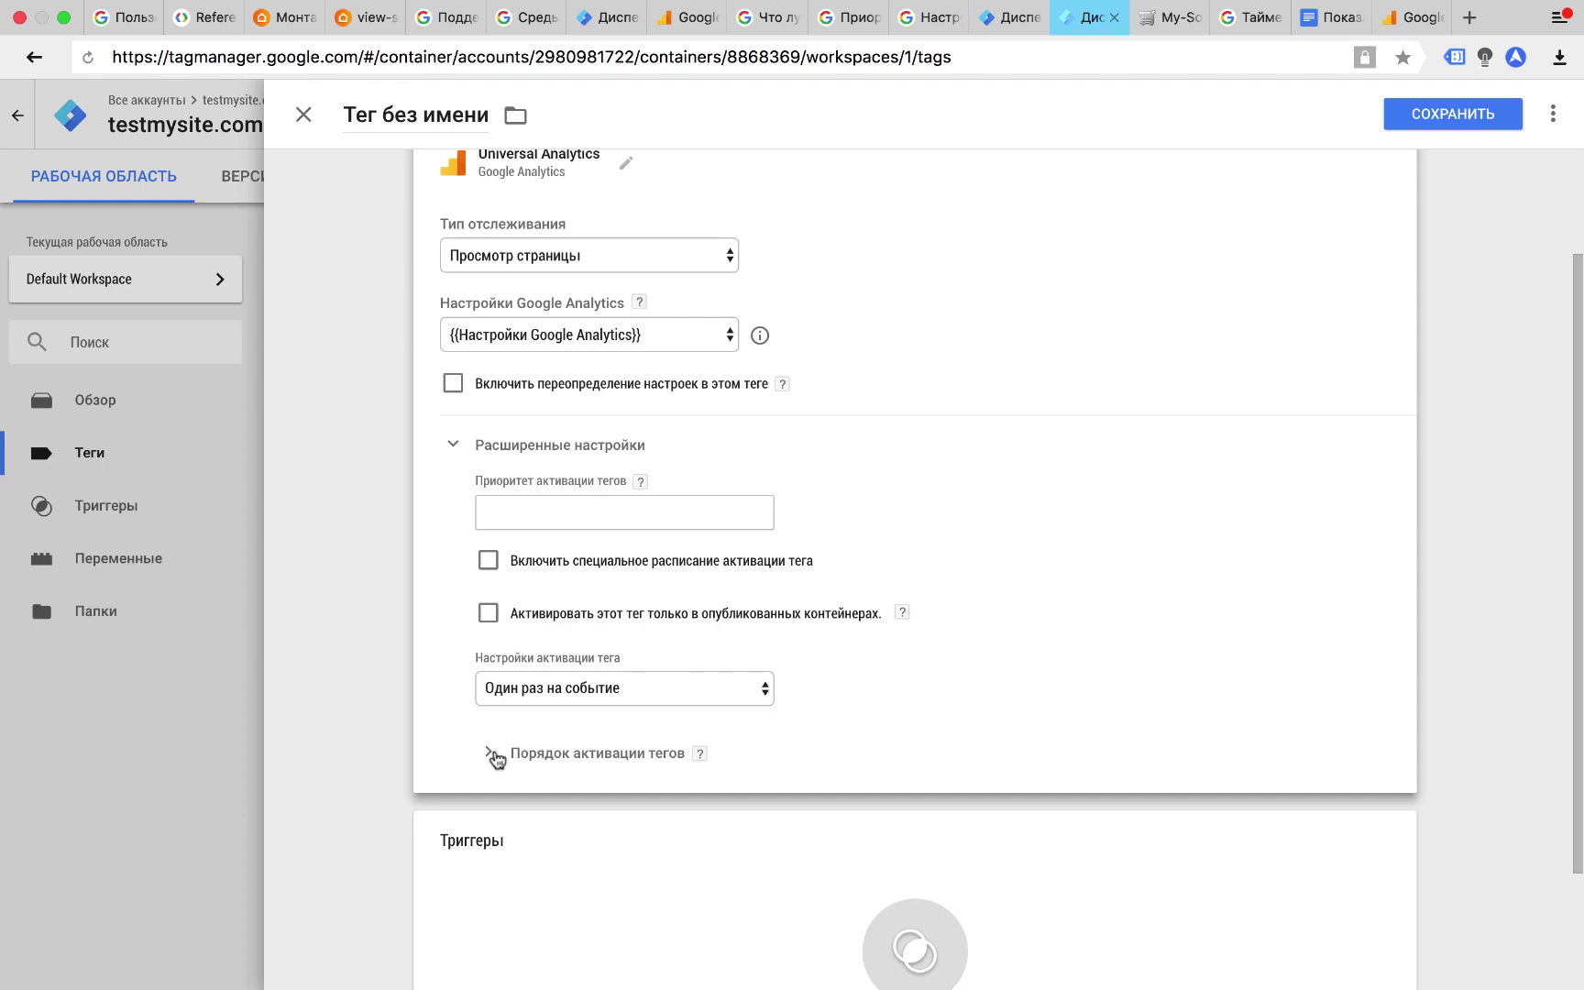
{"action": "scroll", "coordinate": [495, 759], "scroll_direction": "up", "scroll_amount": 1}
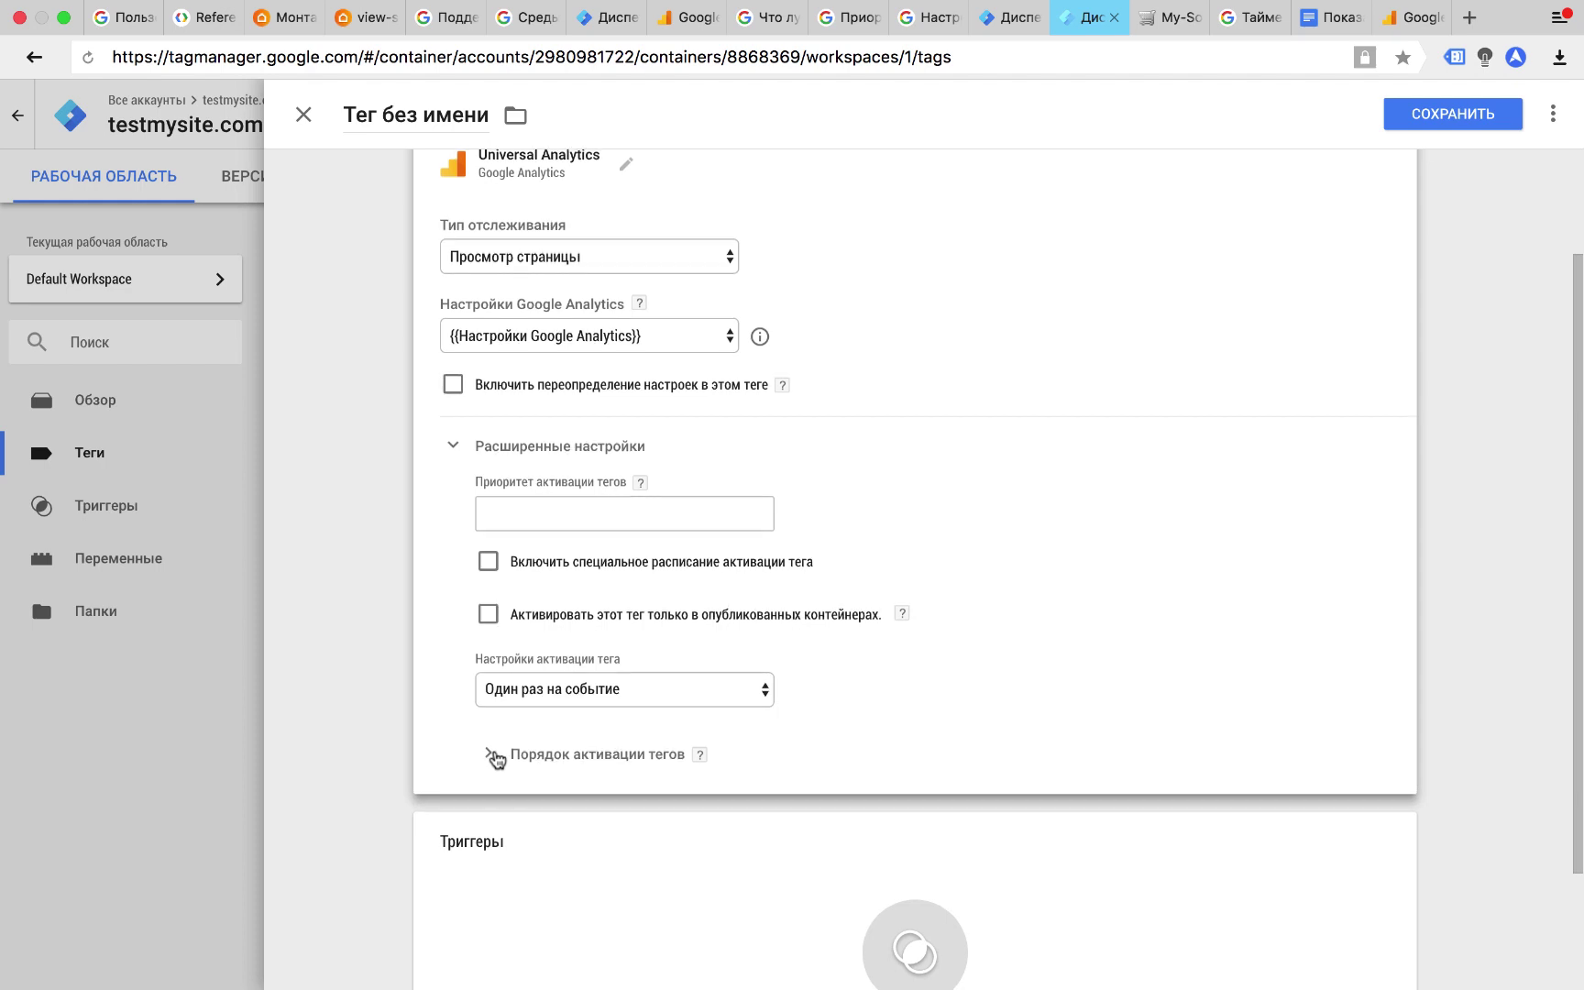
{"action": "scroll", "coordinate": [495, 756], "scroll_direction": "up", "scroll_amount": 5}
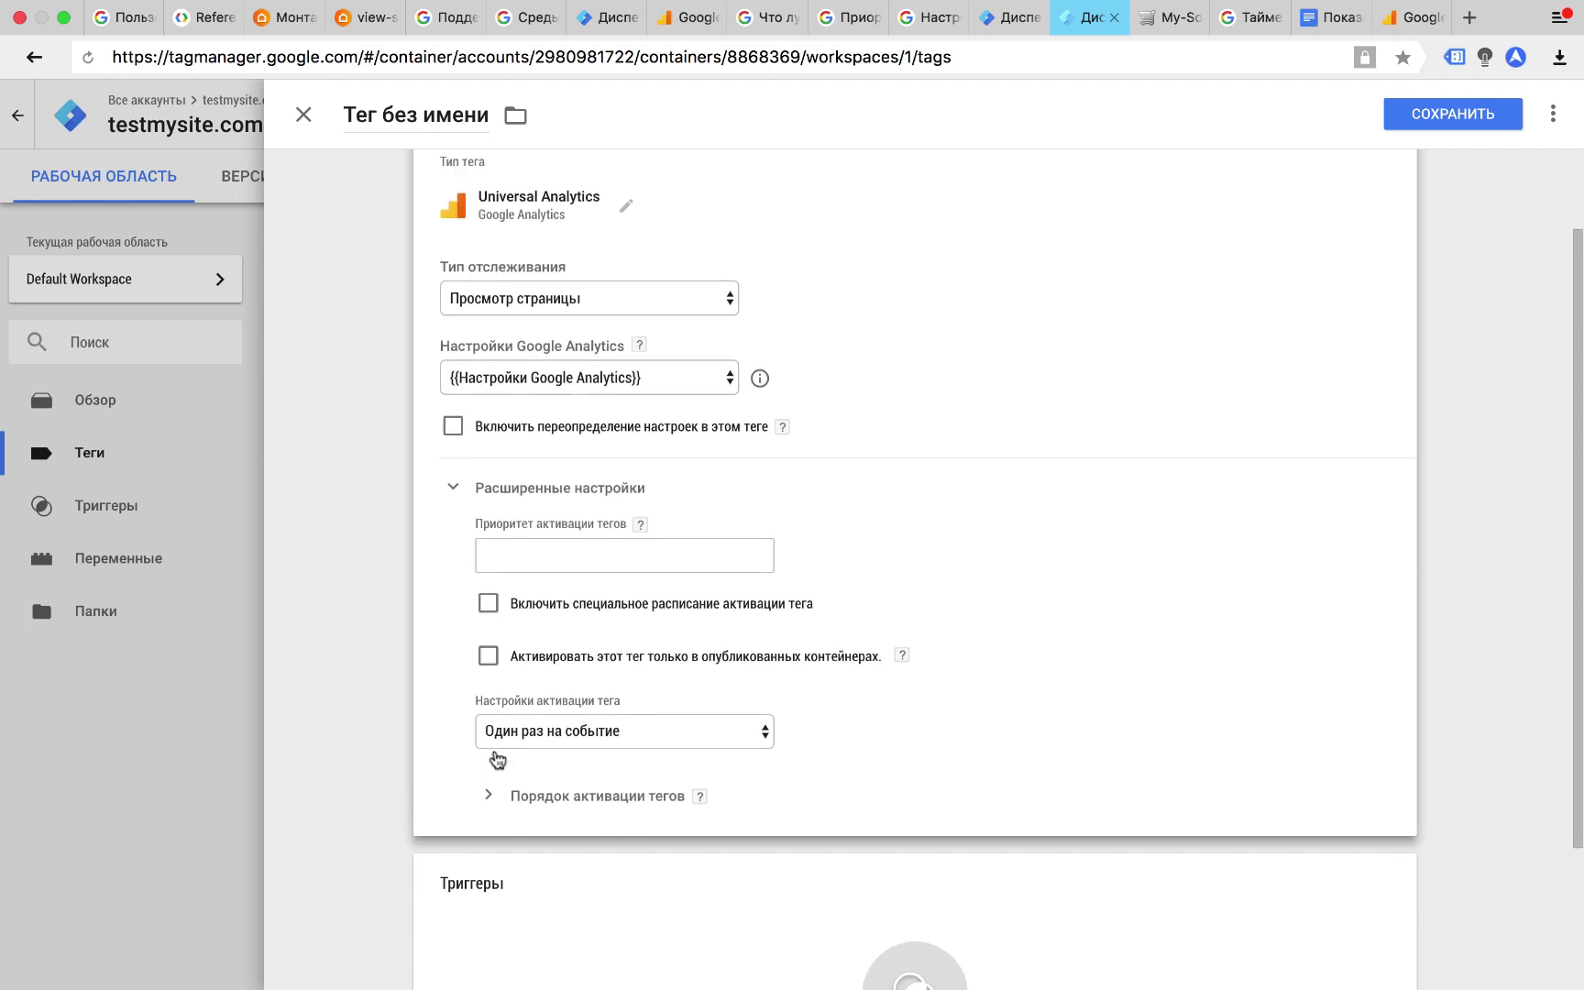
{"action": "left_click", "coordinate": [462, 598]}
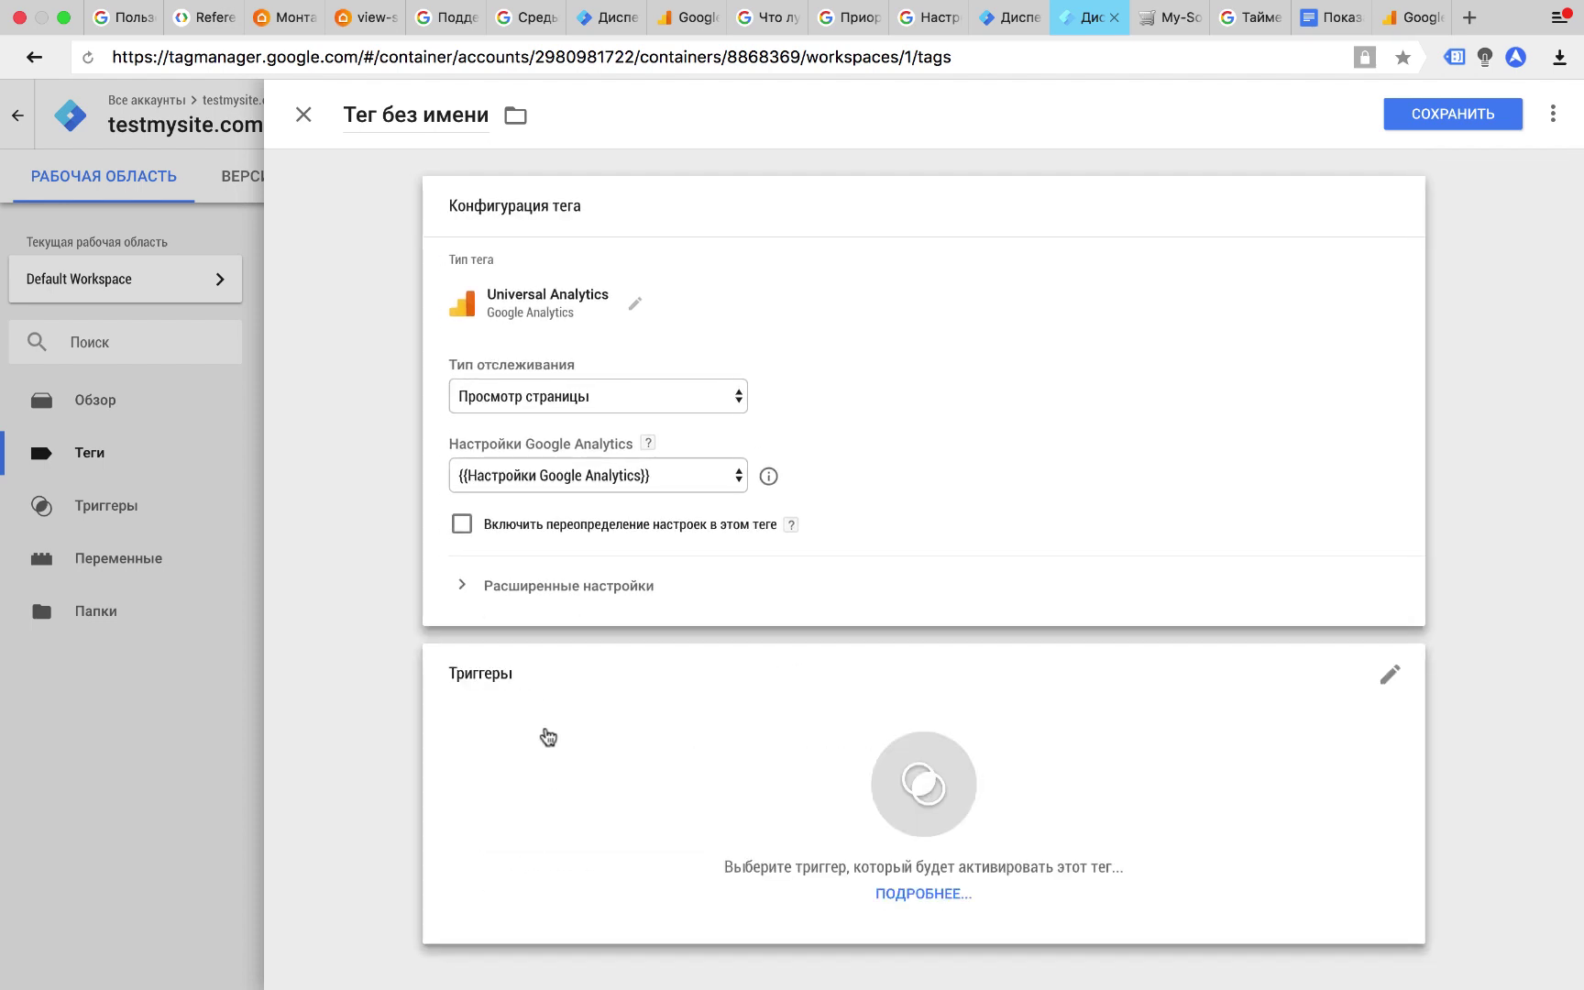
Assign the All Pages trigger to the tag and save it as "Инициализация UA – Все страницы"
{"action": "left_click", "coordinate": [544, 731]}
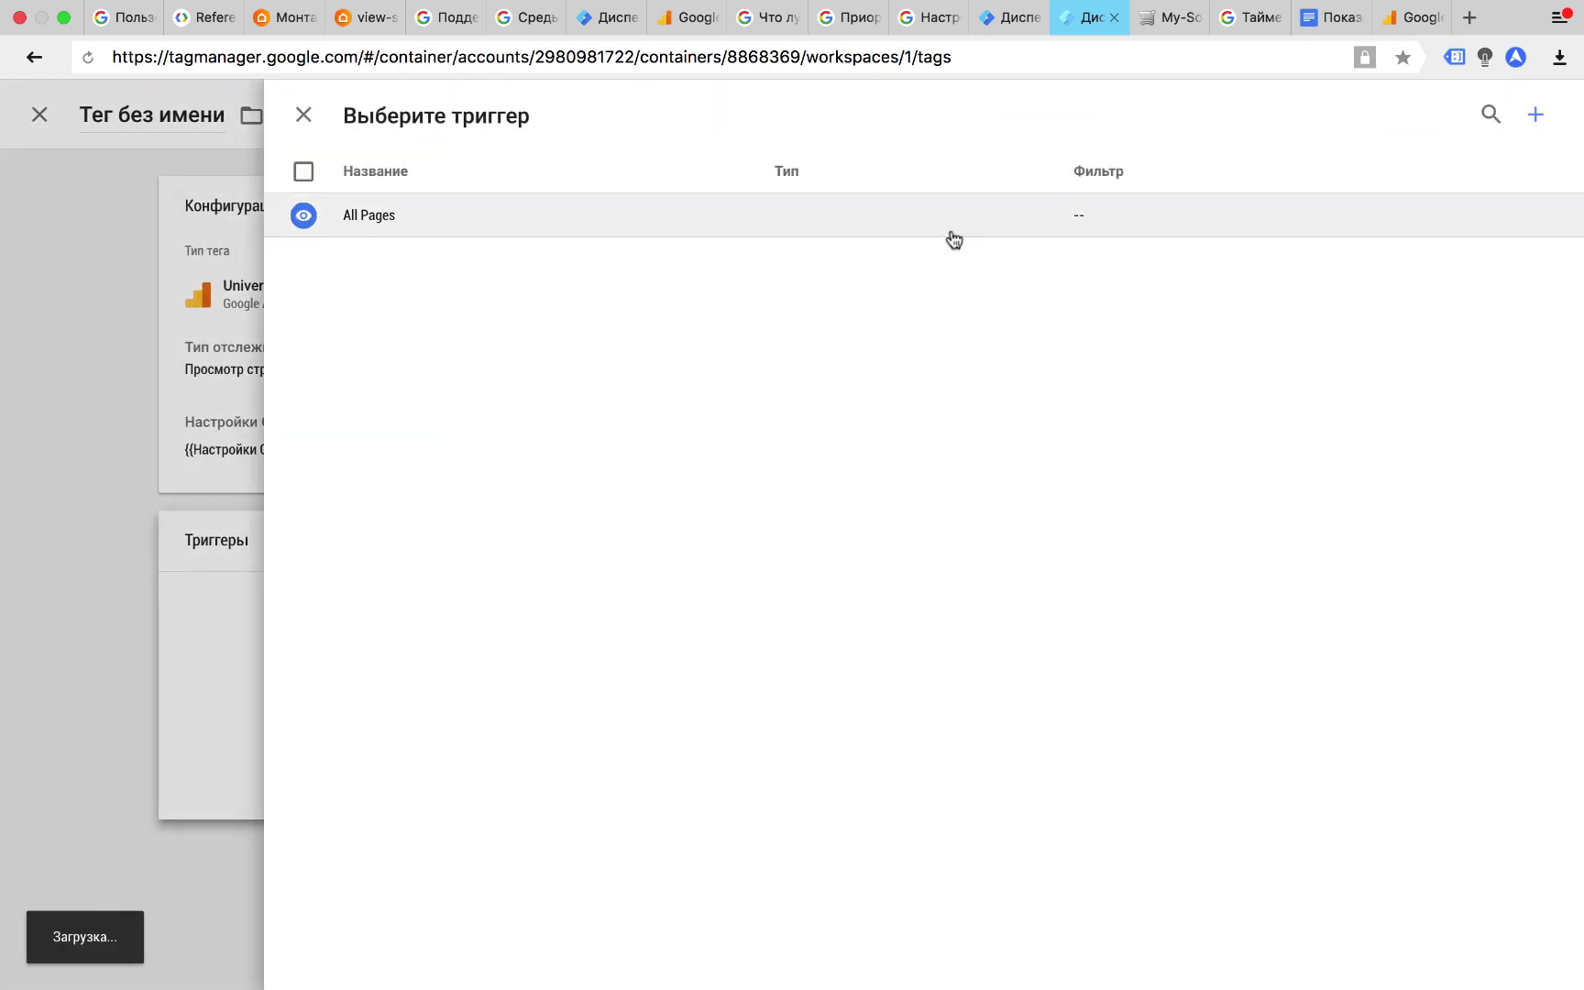
{"action": "left_click", "coordinate": [976, 232]}
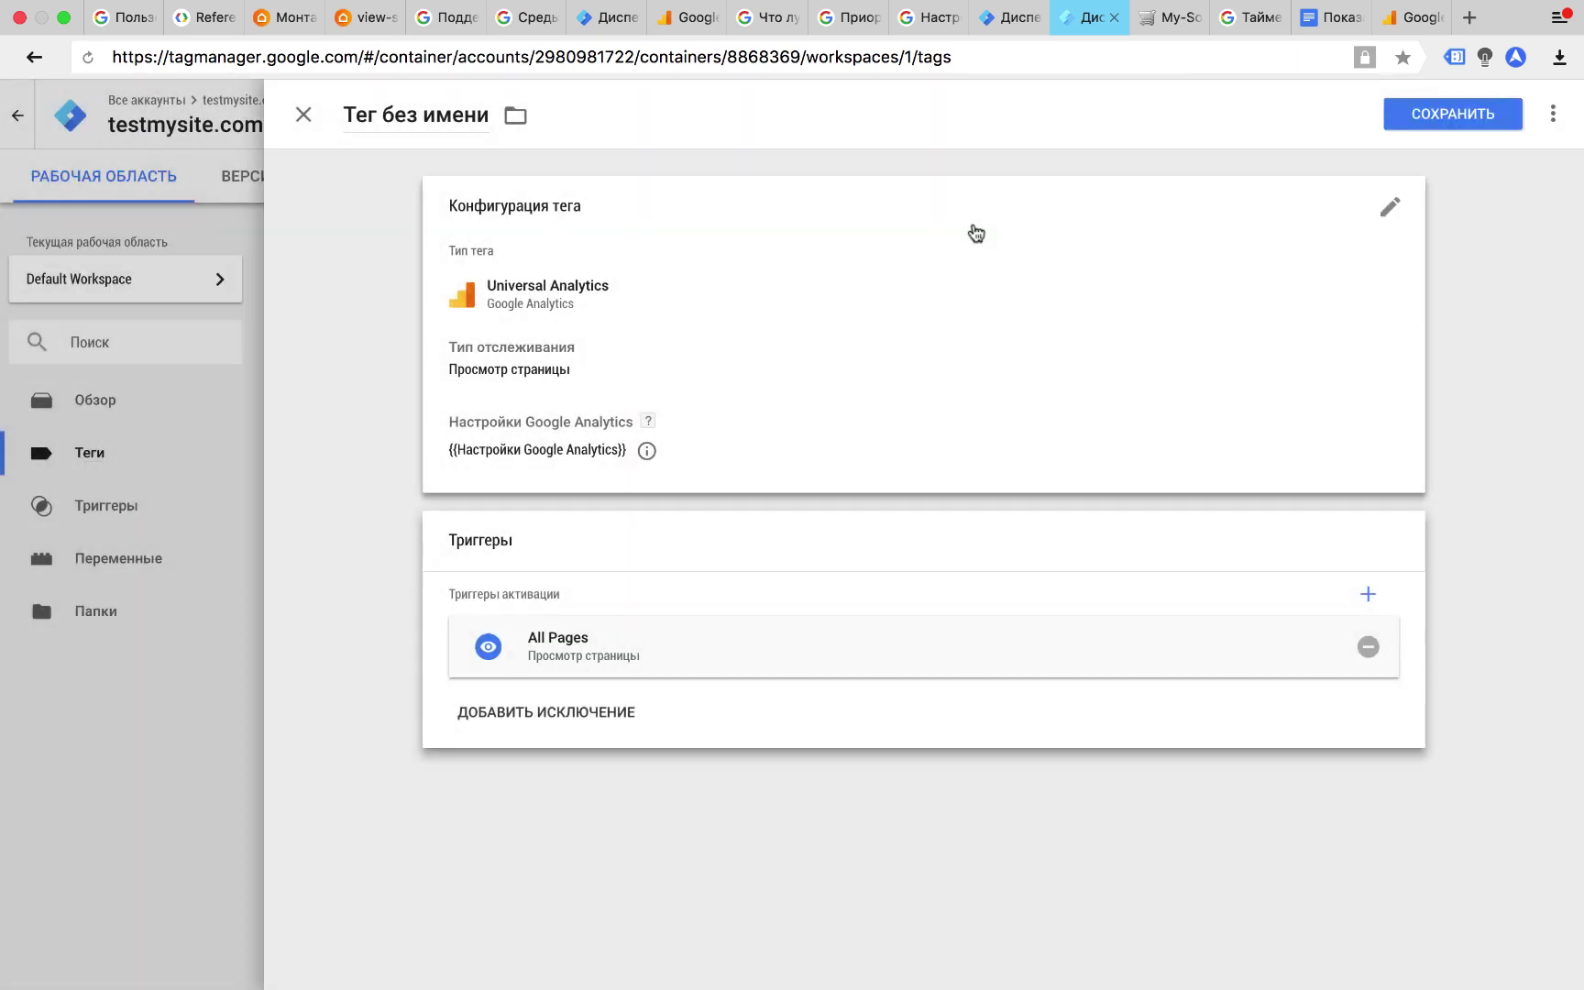
{"action": "left_click", "coordinate": [1408, 114]}
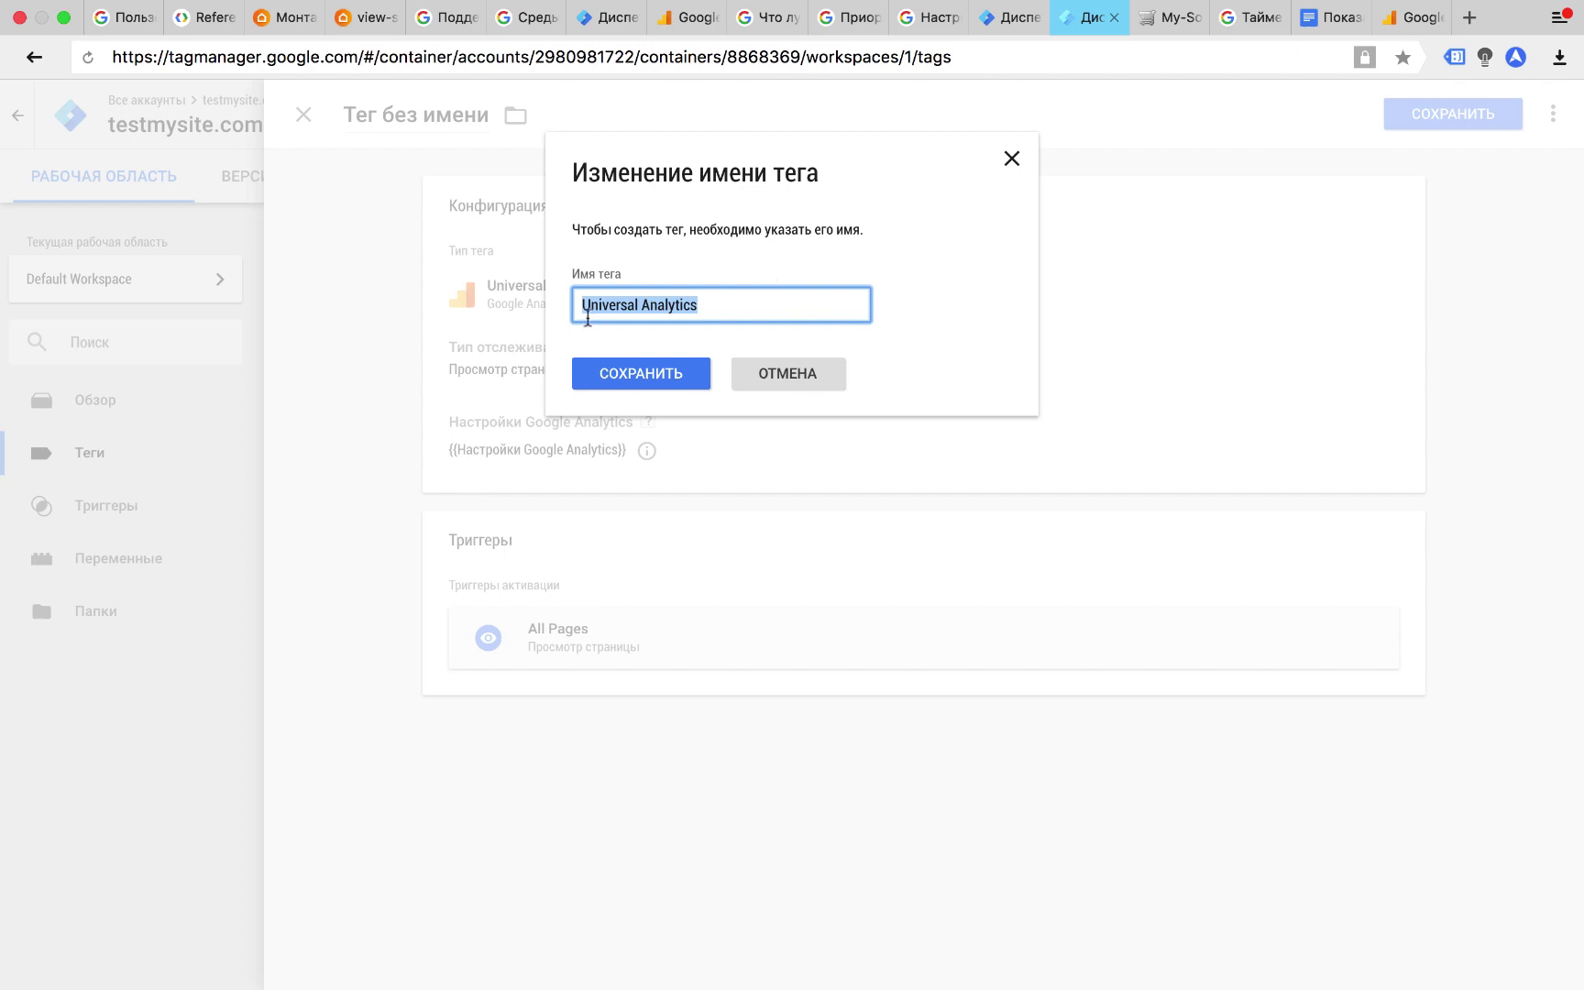
{"action": "left_click", "coordinate": [587, 310]}
{"action": "left_click_drag", "start_coordinate": [587, 308], "coordinate": [743, 308]}
{"action": "type", "text": "B"}
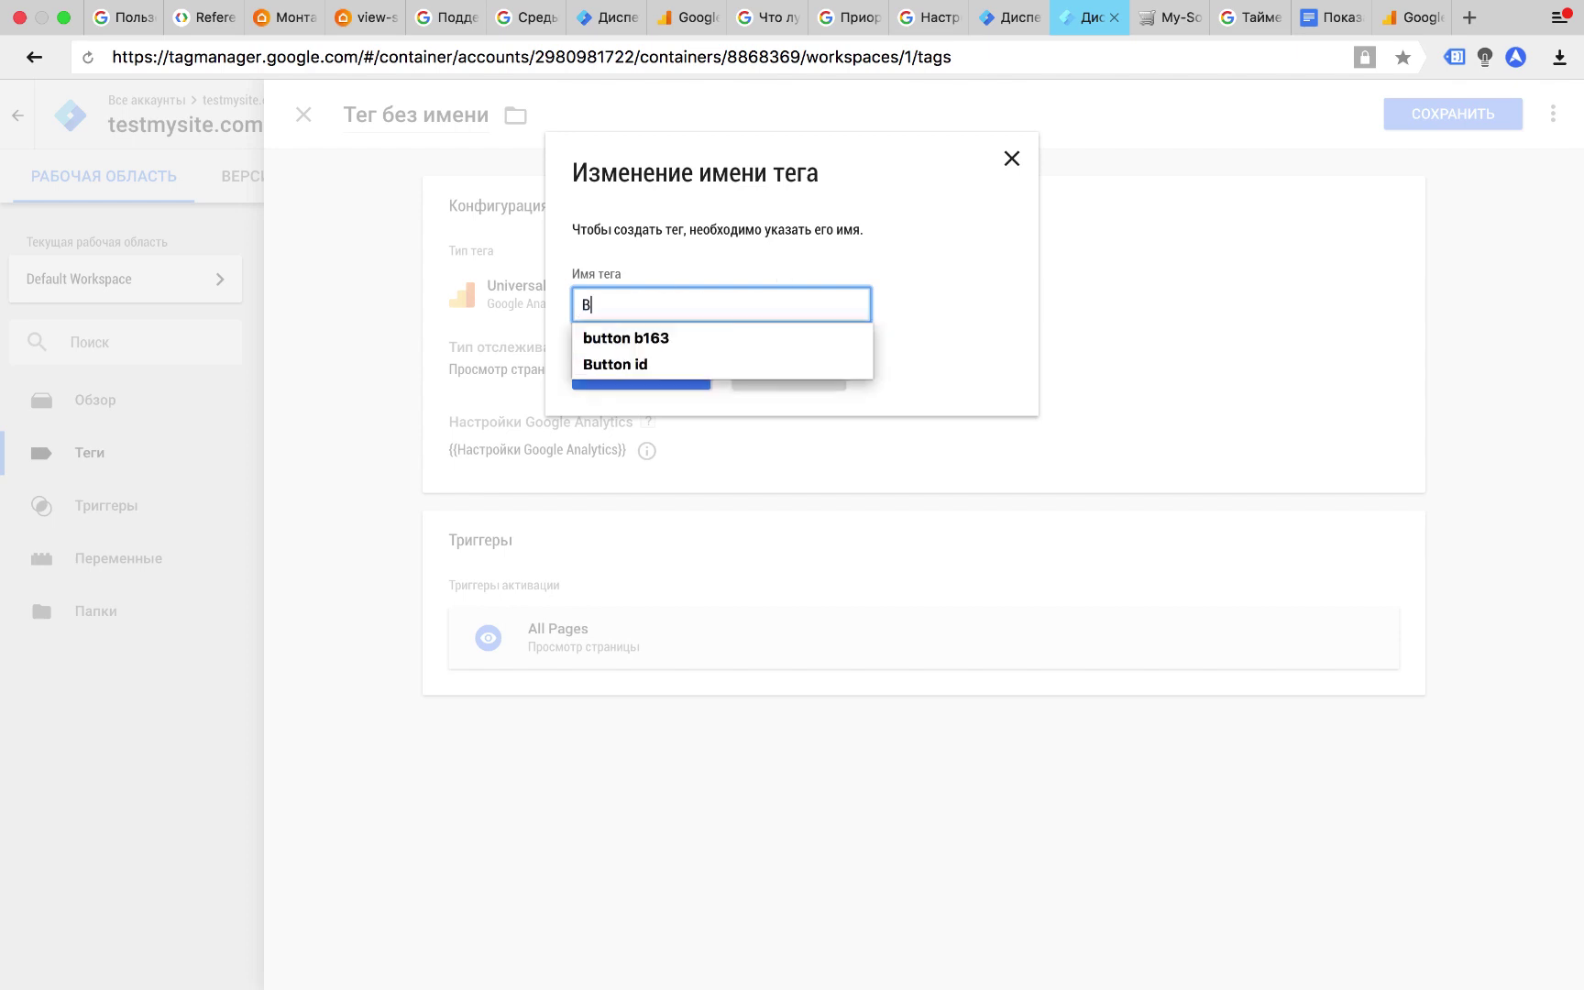
{"action": "type", "text": "y"}
{"action": "key", "text": "BackSpace"}
{"action": "key", "text": "BackSpace"}
{"action": "type", "text": "Инициализация UA – Все страницы"}
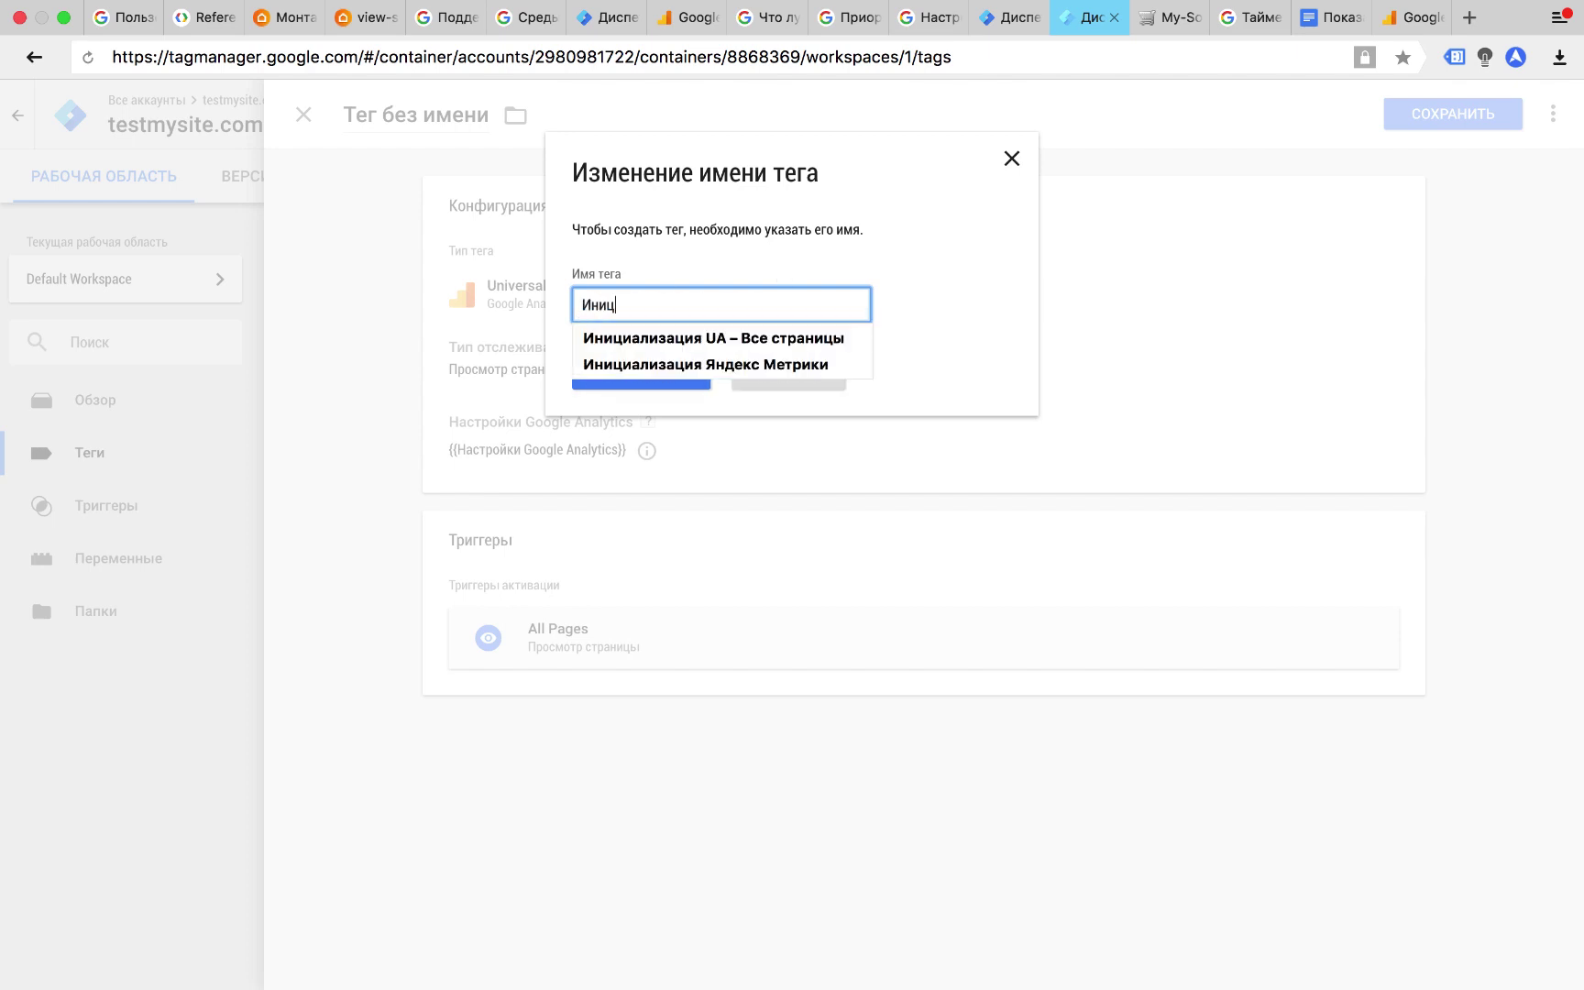
{"action": "left_click", "coordinate": [815, 338]}
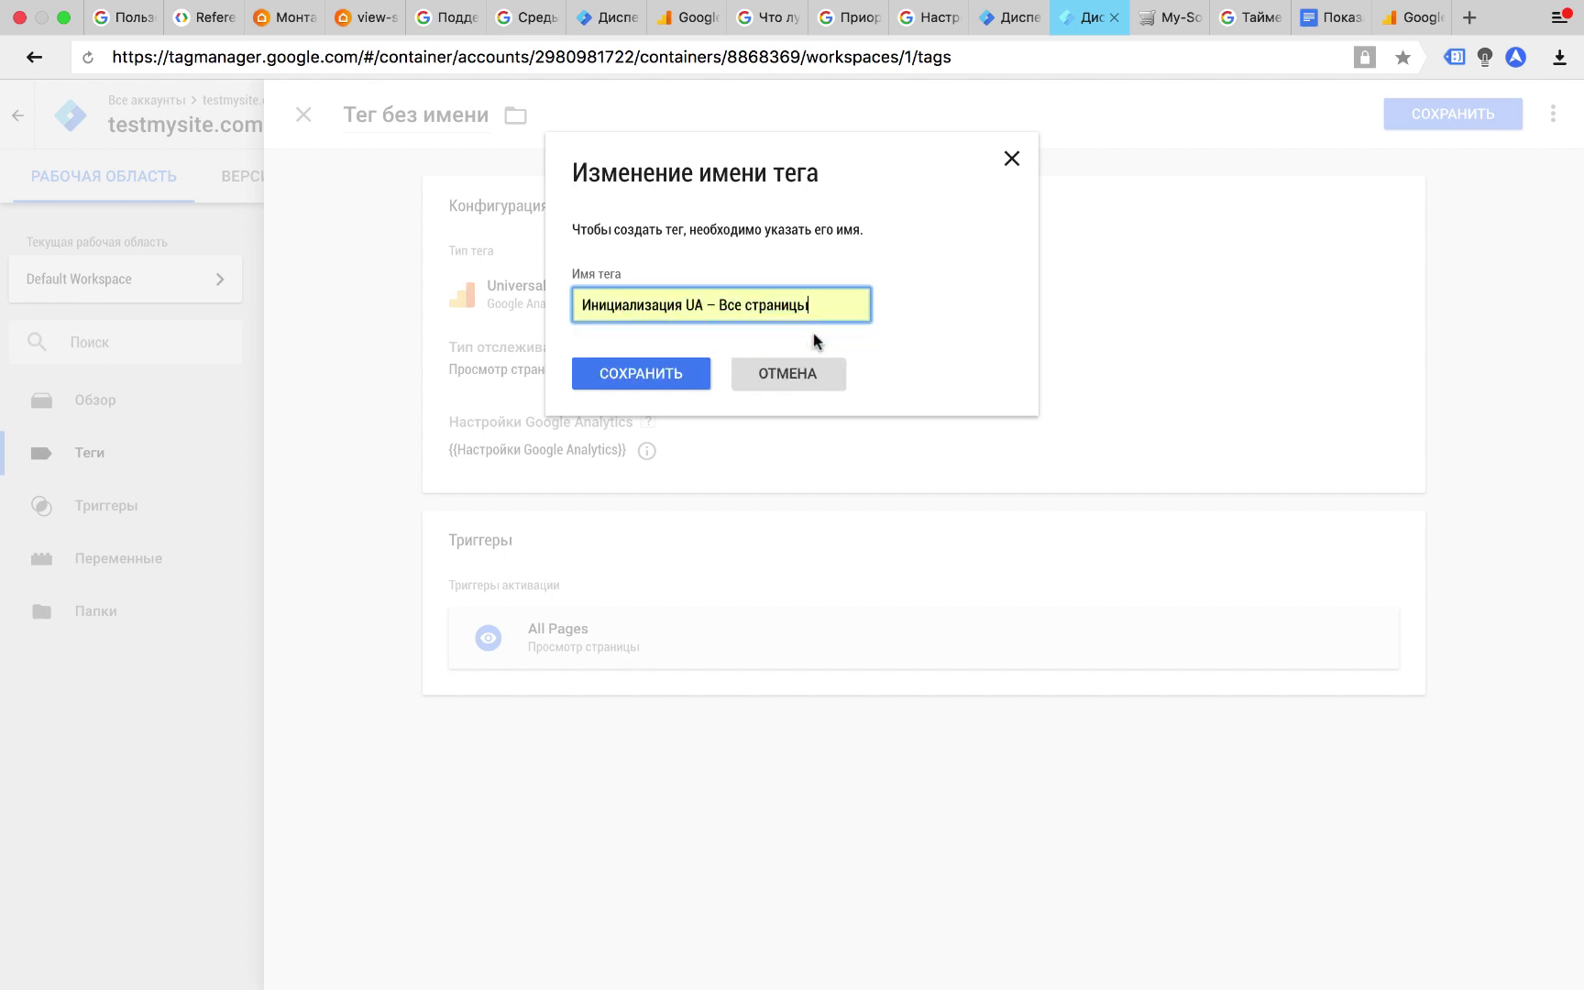
{"action": "left_click", "coordinate": [641, 374]}
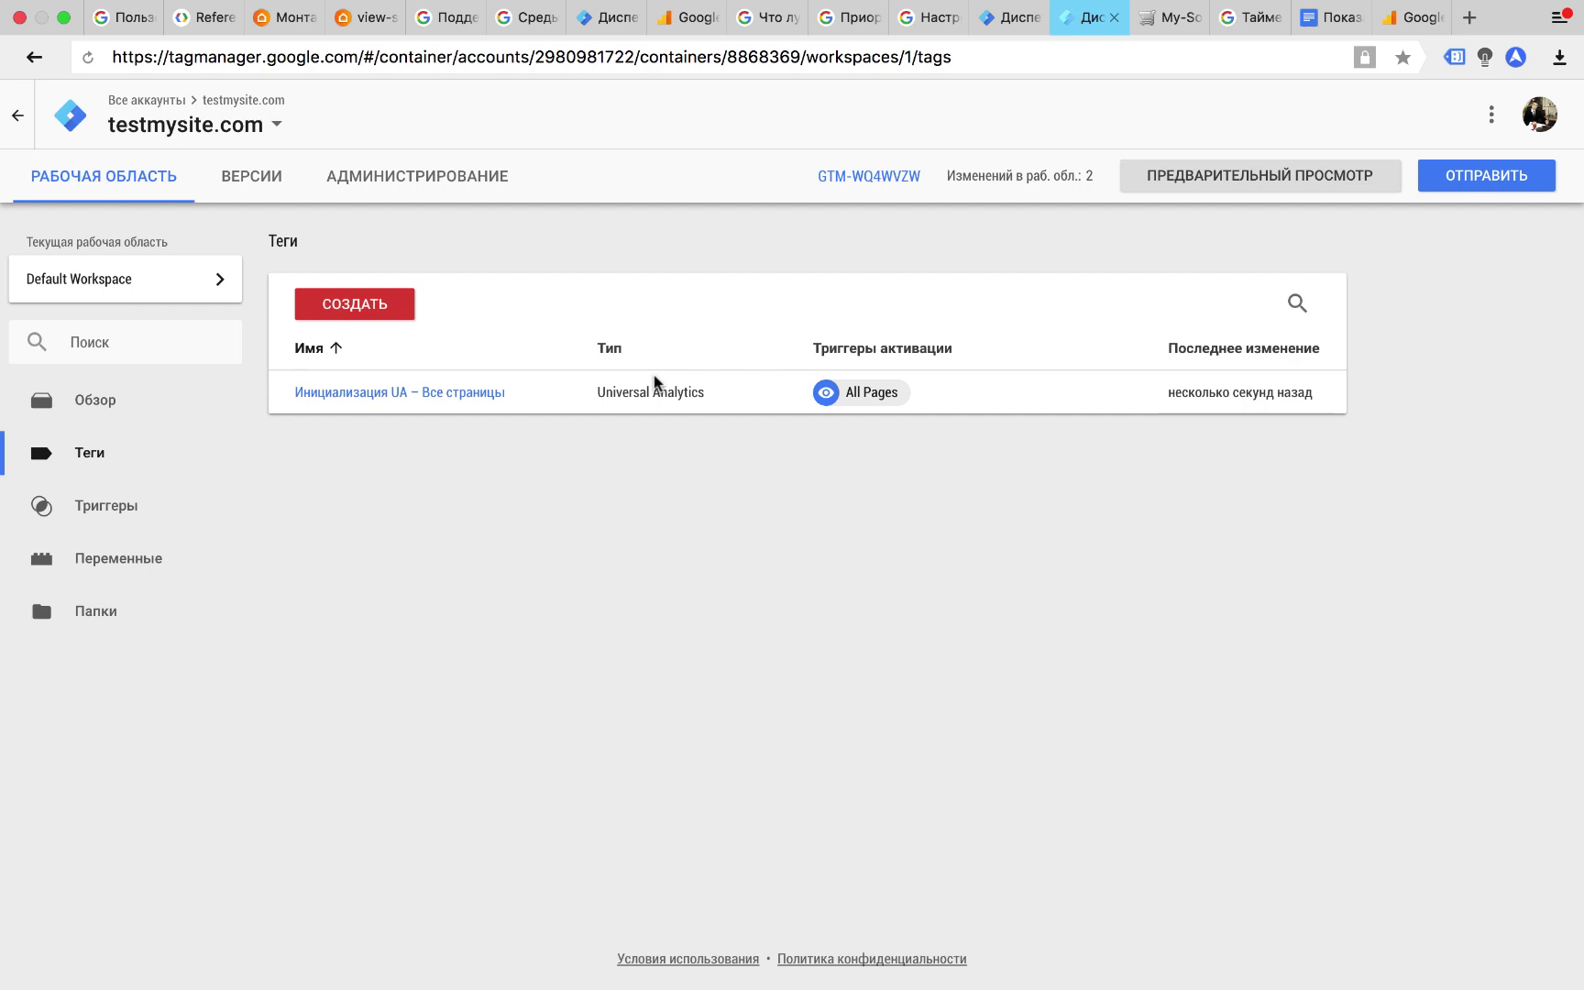
Start preview mode for the workspace, switch to the my-soft.by site, minimise its chat and debug panel, and reload the page
{"action": "left_click", "coordinate": [1204, 179]}
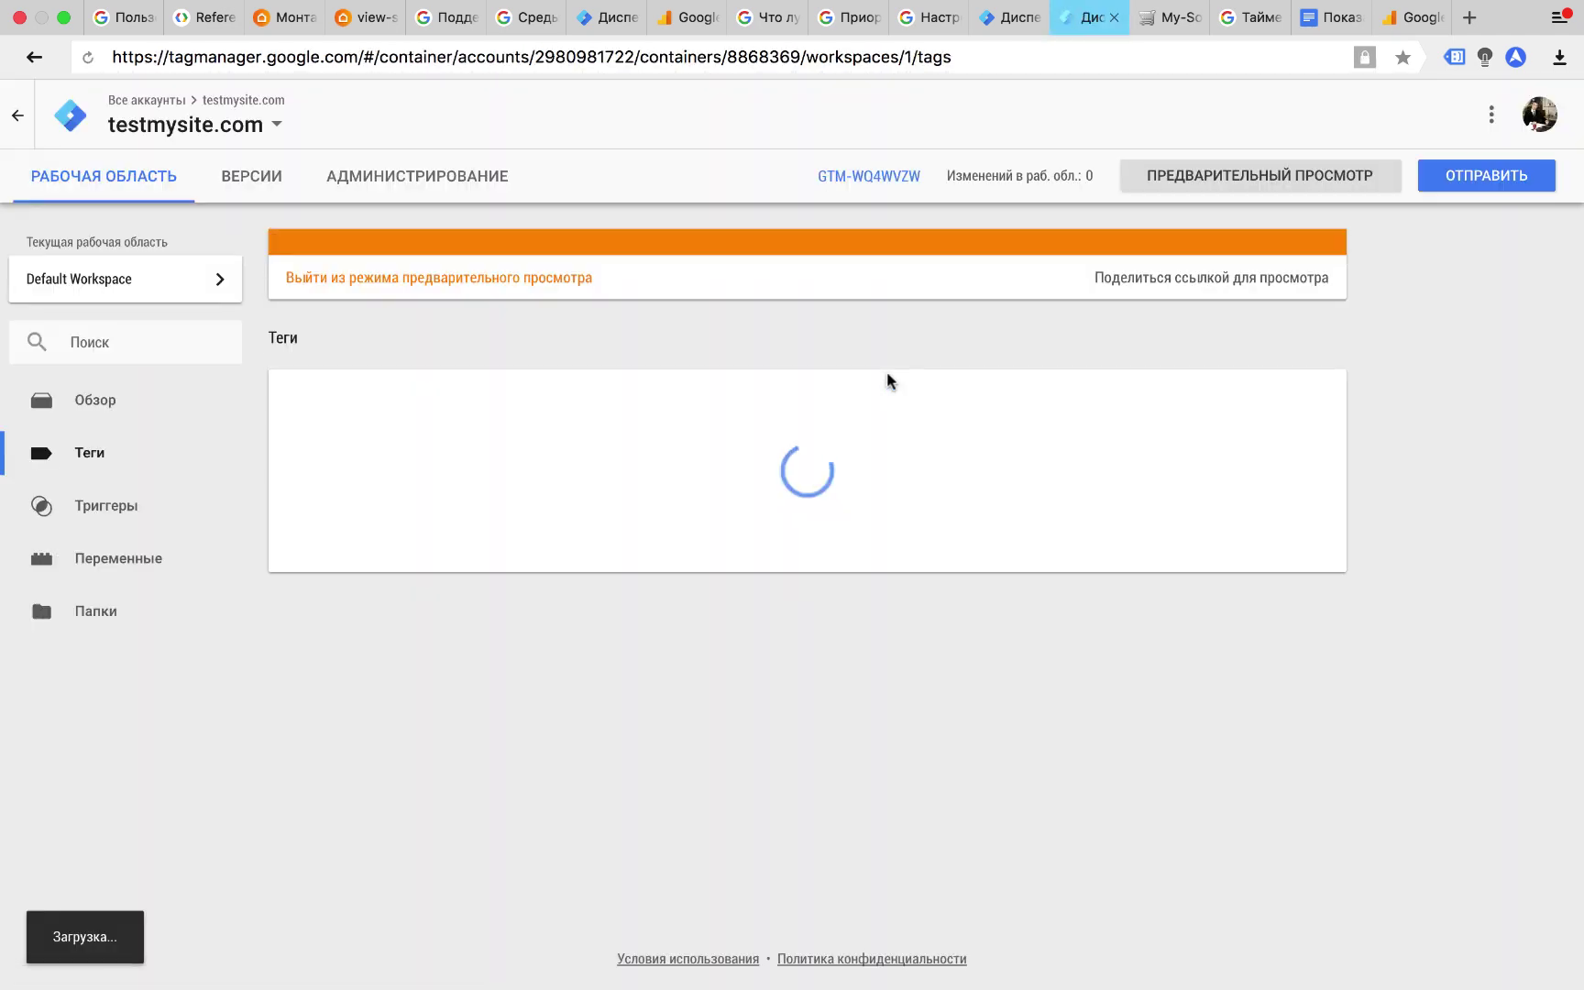
{"action": "left_click", "coordinate": [999, 18]}
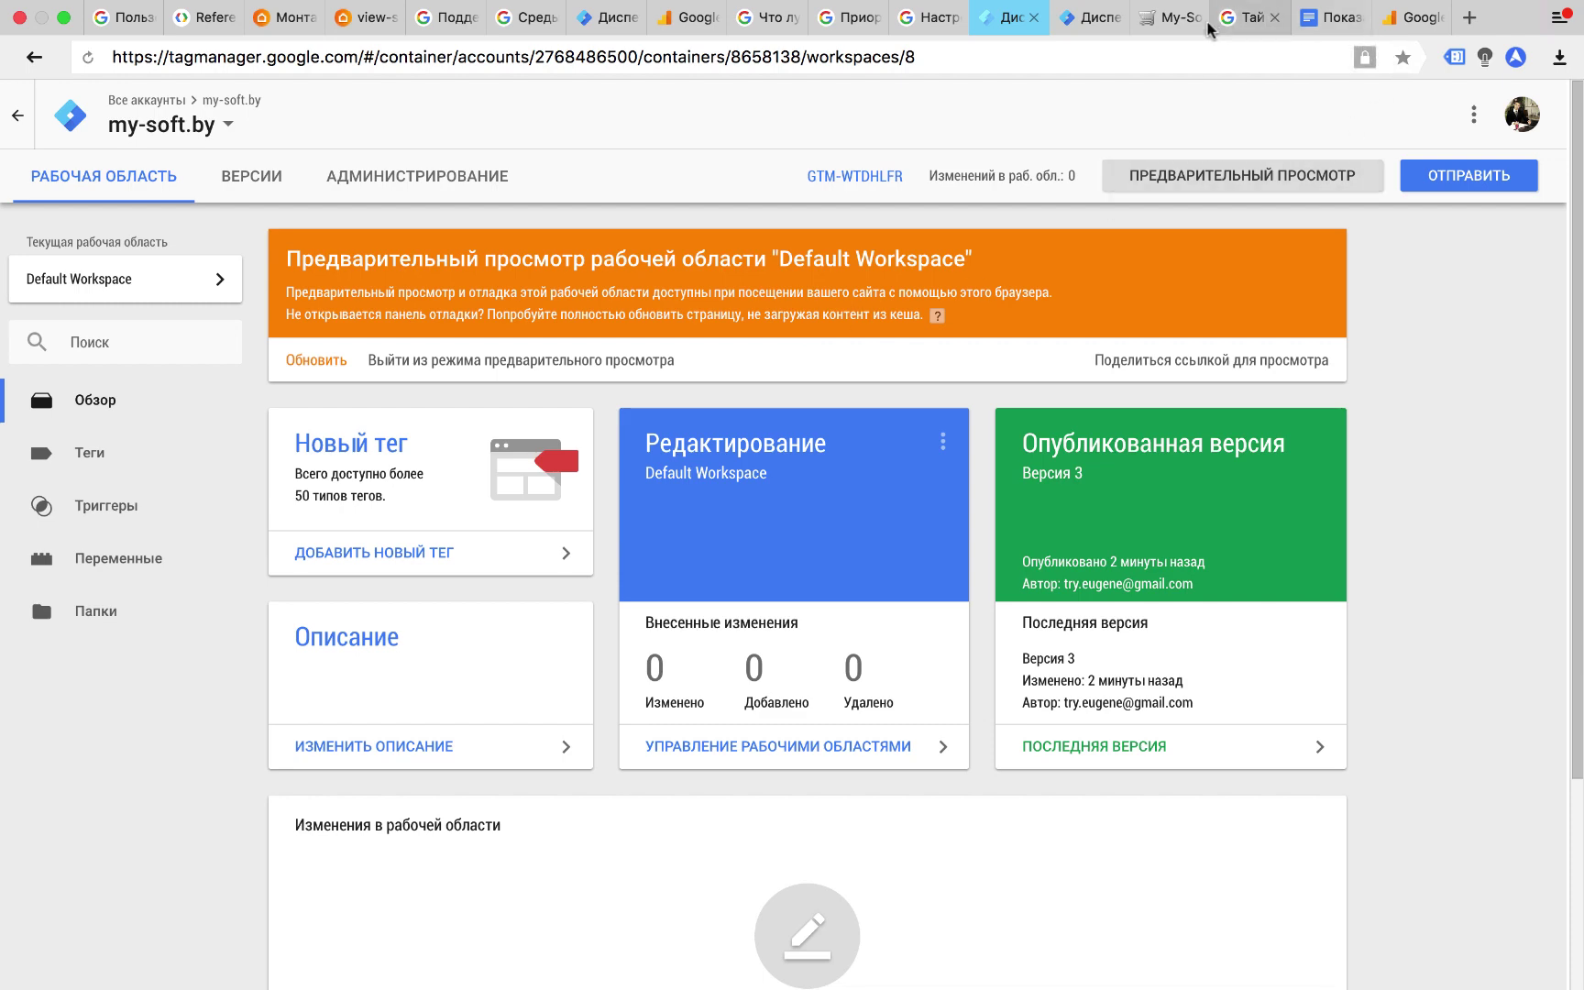
{"action": "left_click", "coordinate": [1169, 20]}
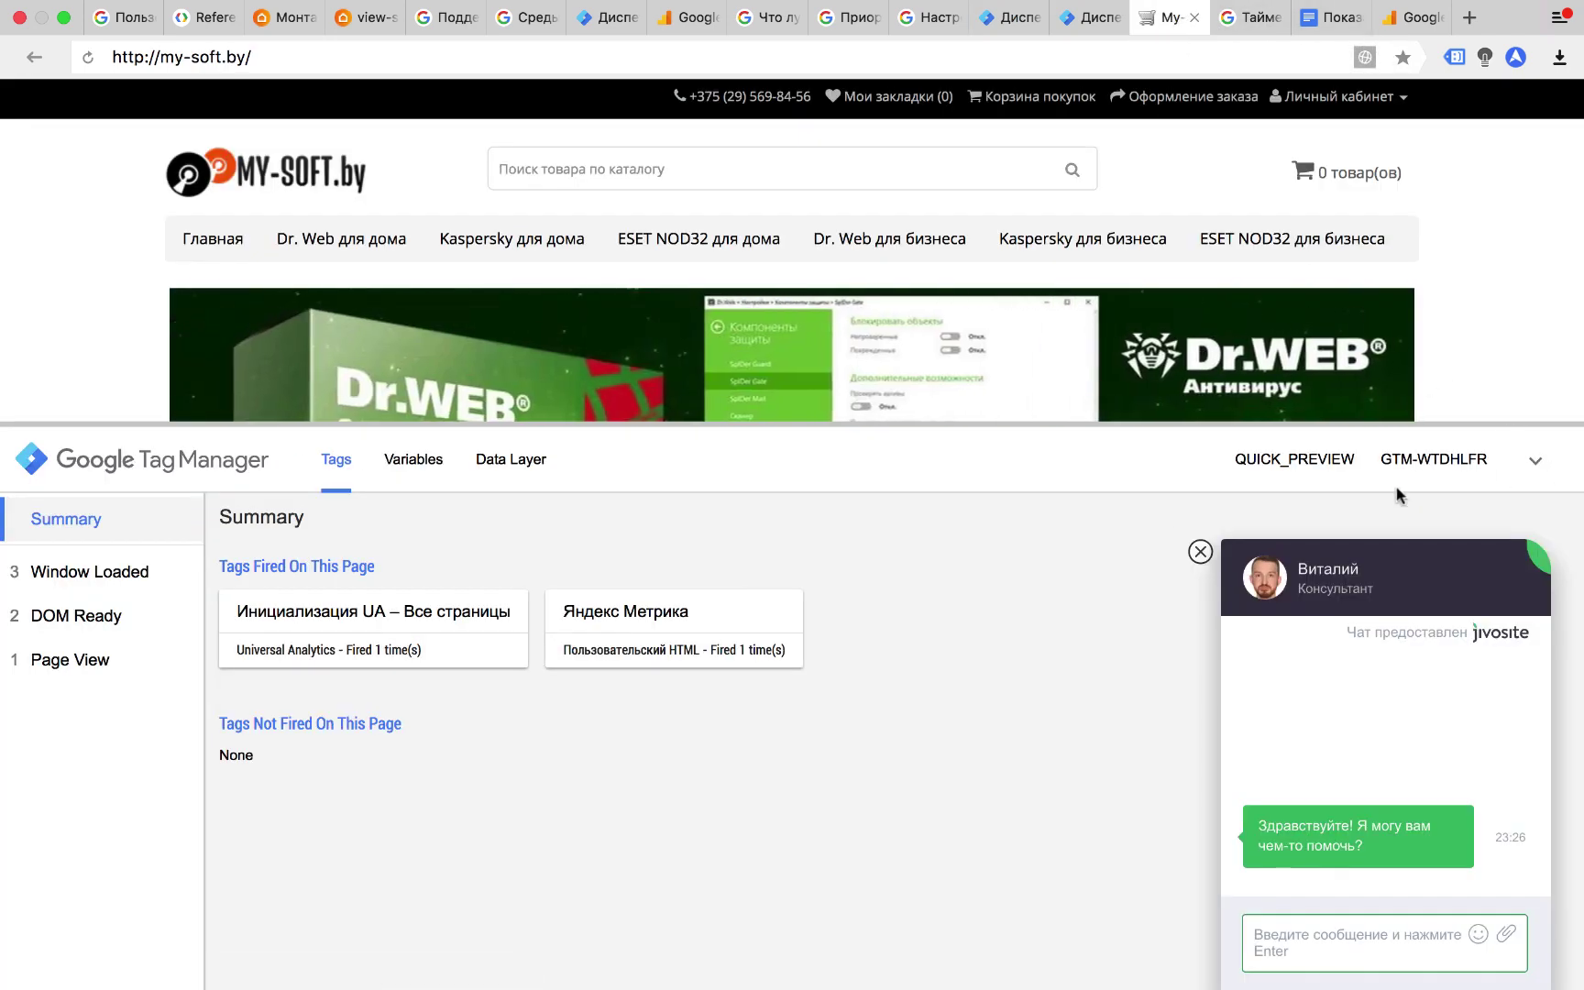
{"action": "left_click", "coordinate": [1201, 551]}
{"action": "left_click", "coordinate": [1532, 460]}
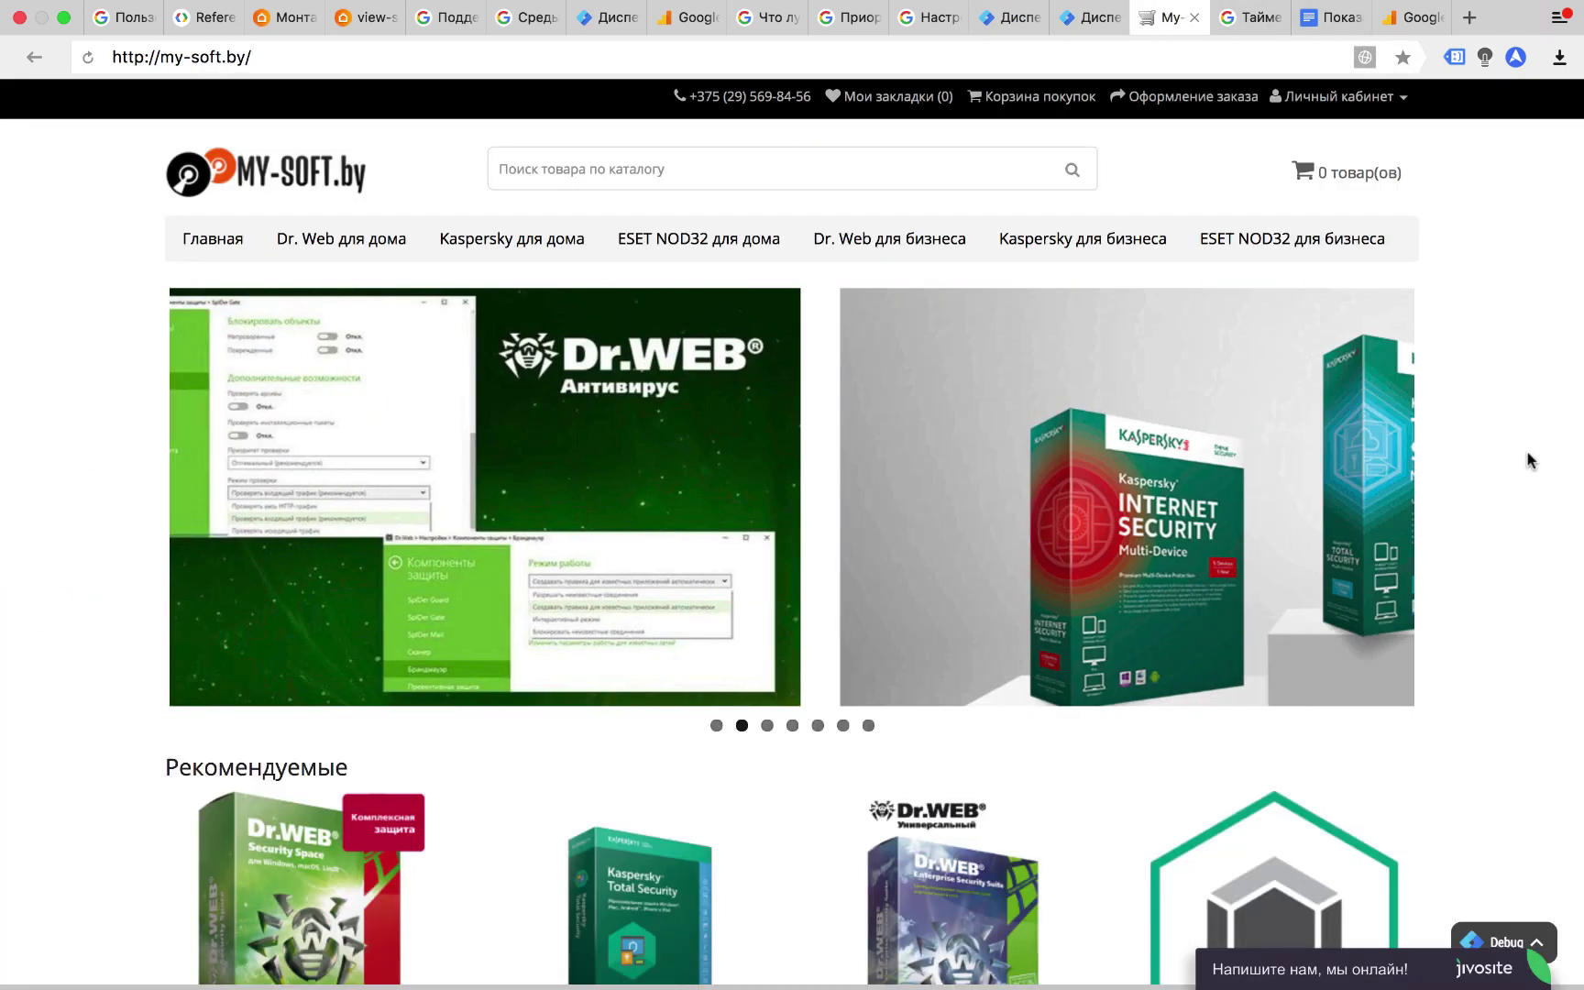
{"action": "left_click", "coordinate": [74, 63]}
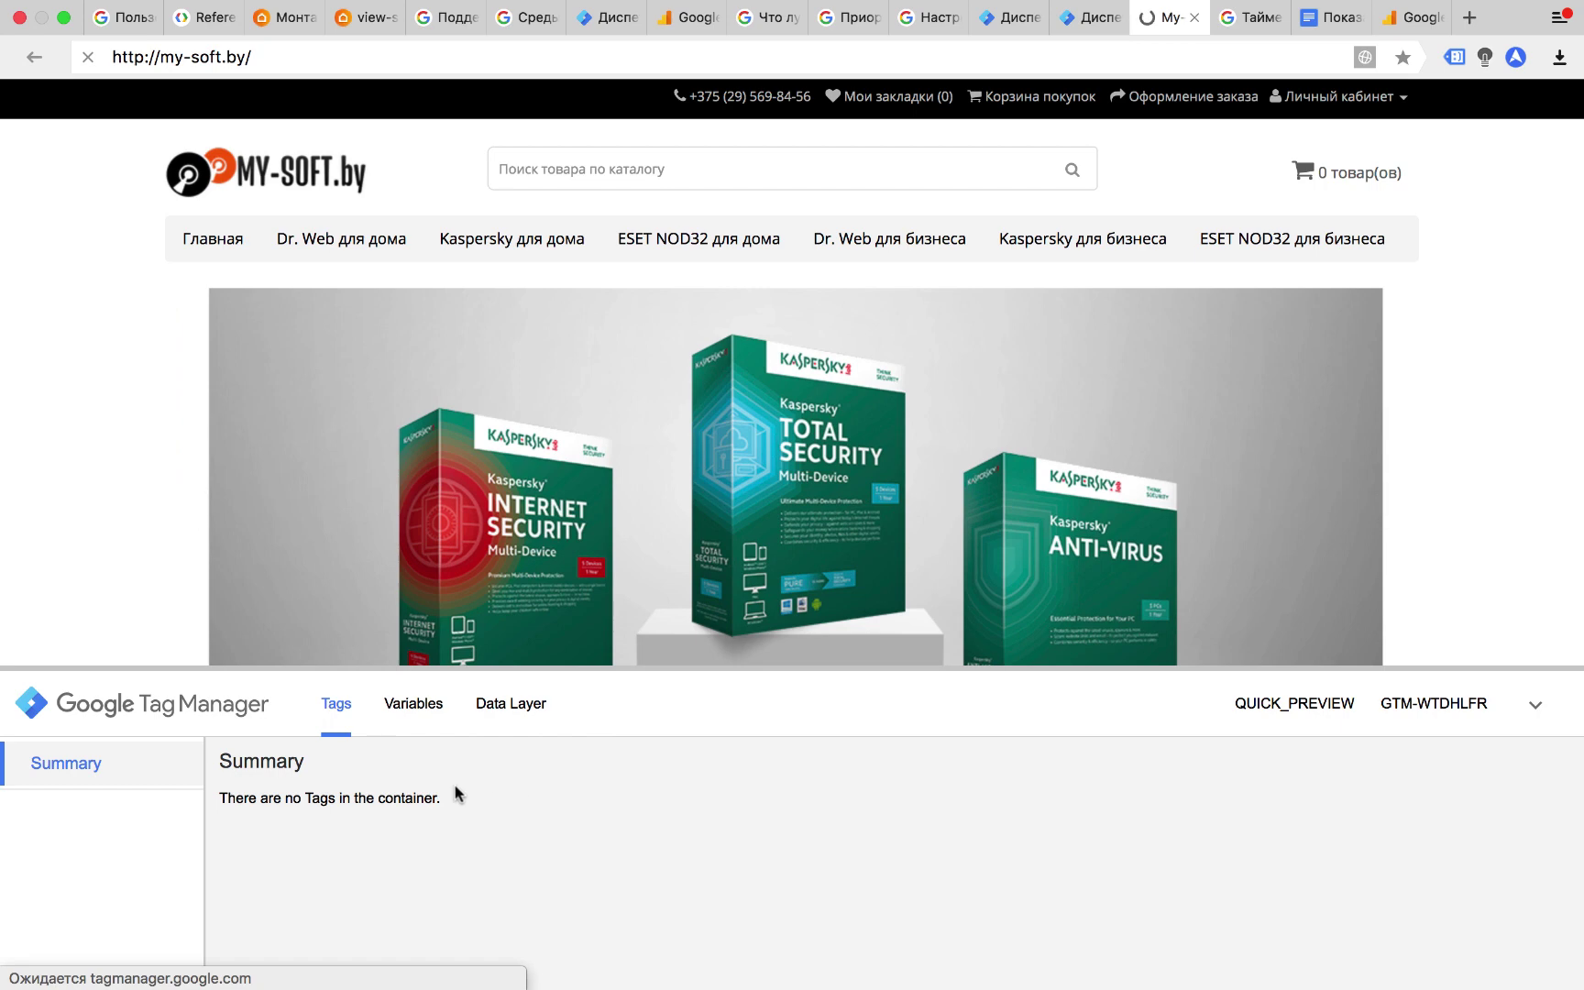
Enlarge the debug panel and inspect the properties of the fired tag "Инициализация UA – Все страницы"
{"action": "left_click_drag", "start_coordinate": [624, 669], "coordinate": [629, 451]}
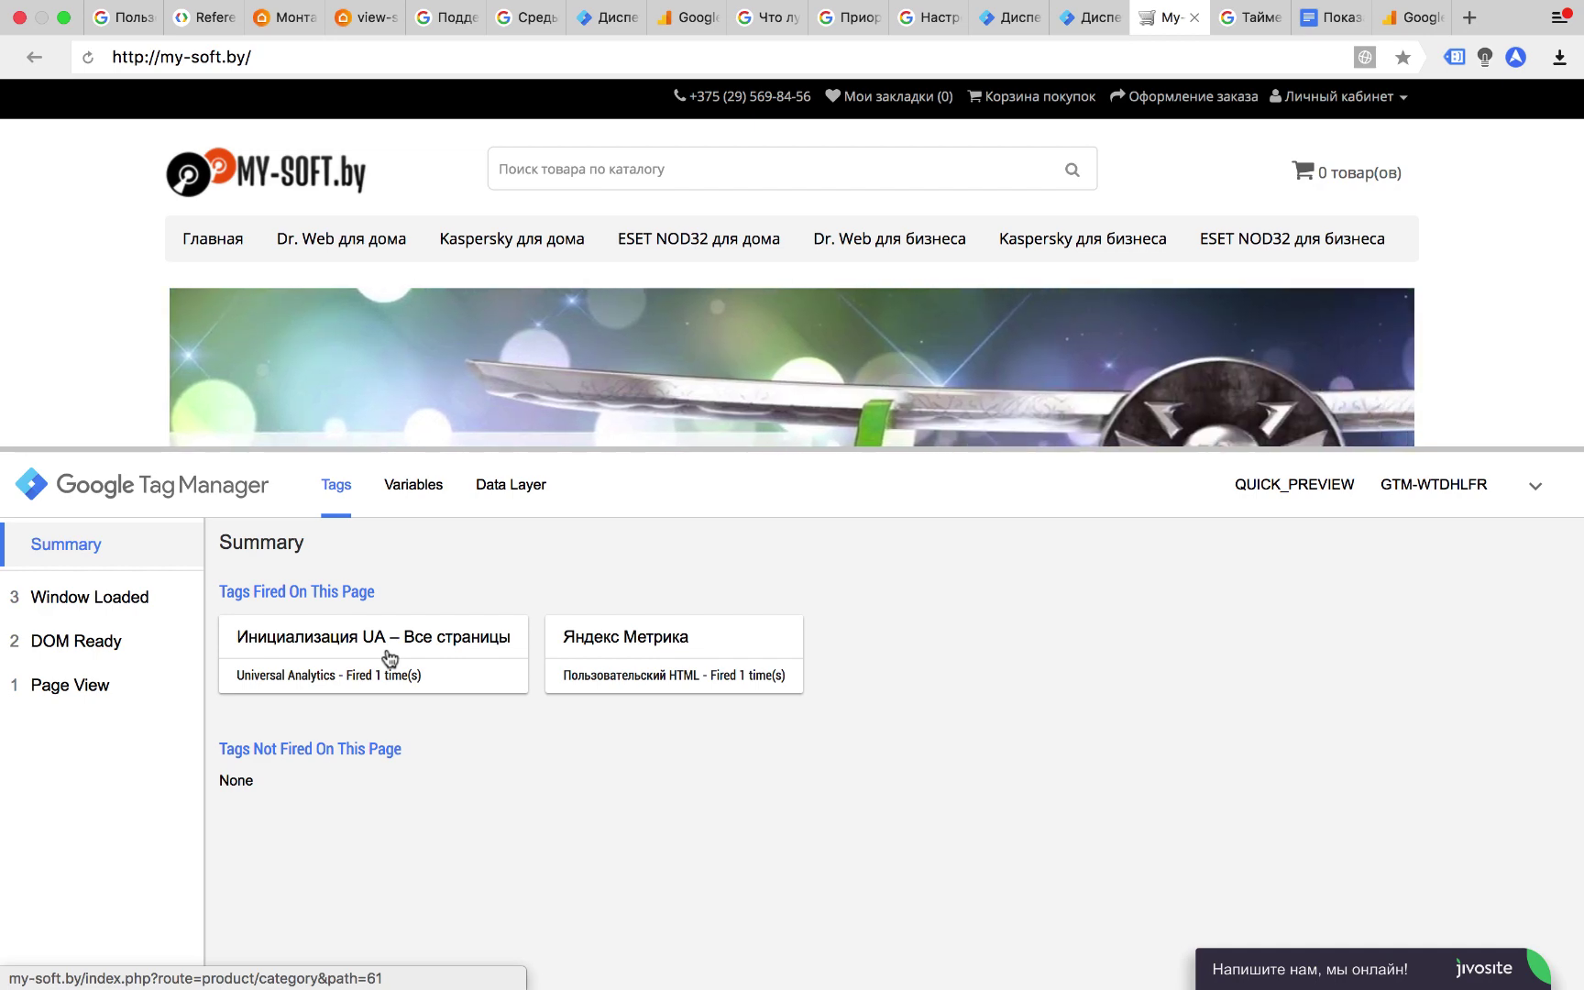
{"action": "left_click", "coordinate": [388, 656]}
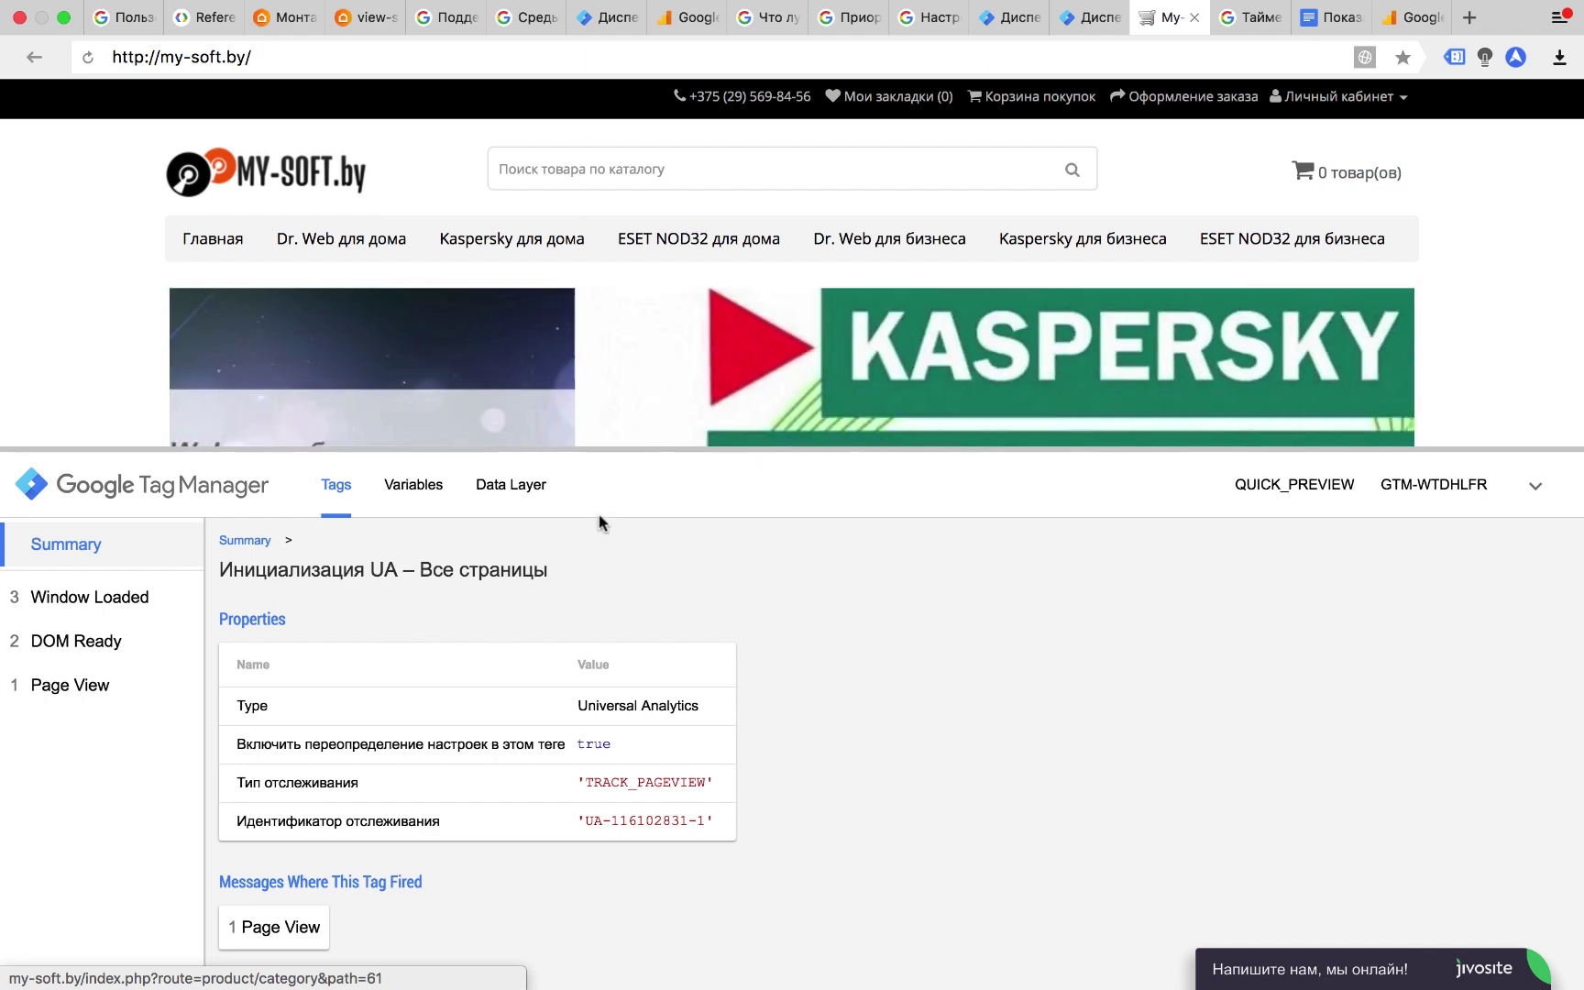
Return to the testmysite.com container in Tag Manager, view the shareable preview link and close its dialog
{"action": "left_click", "coordinate": [1075, 25]}
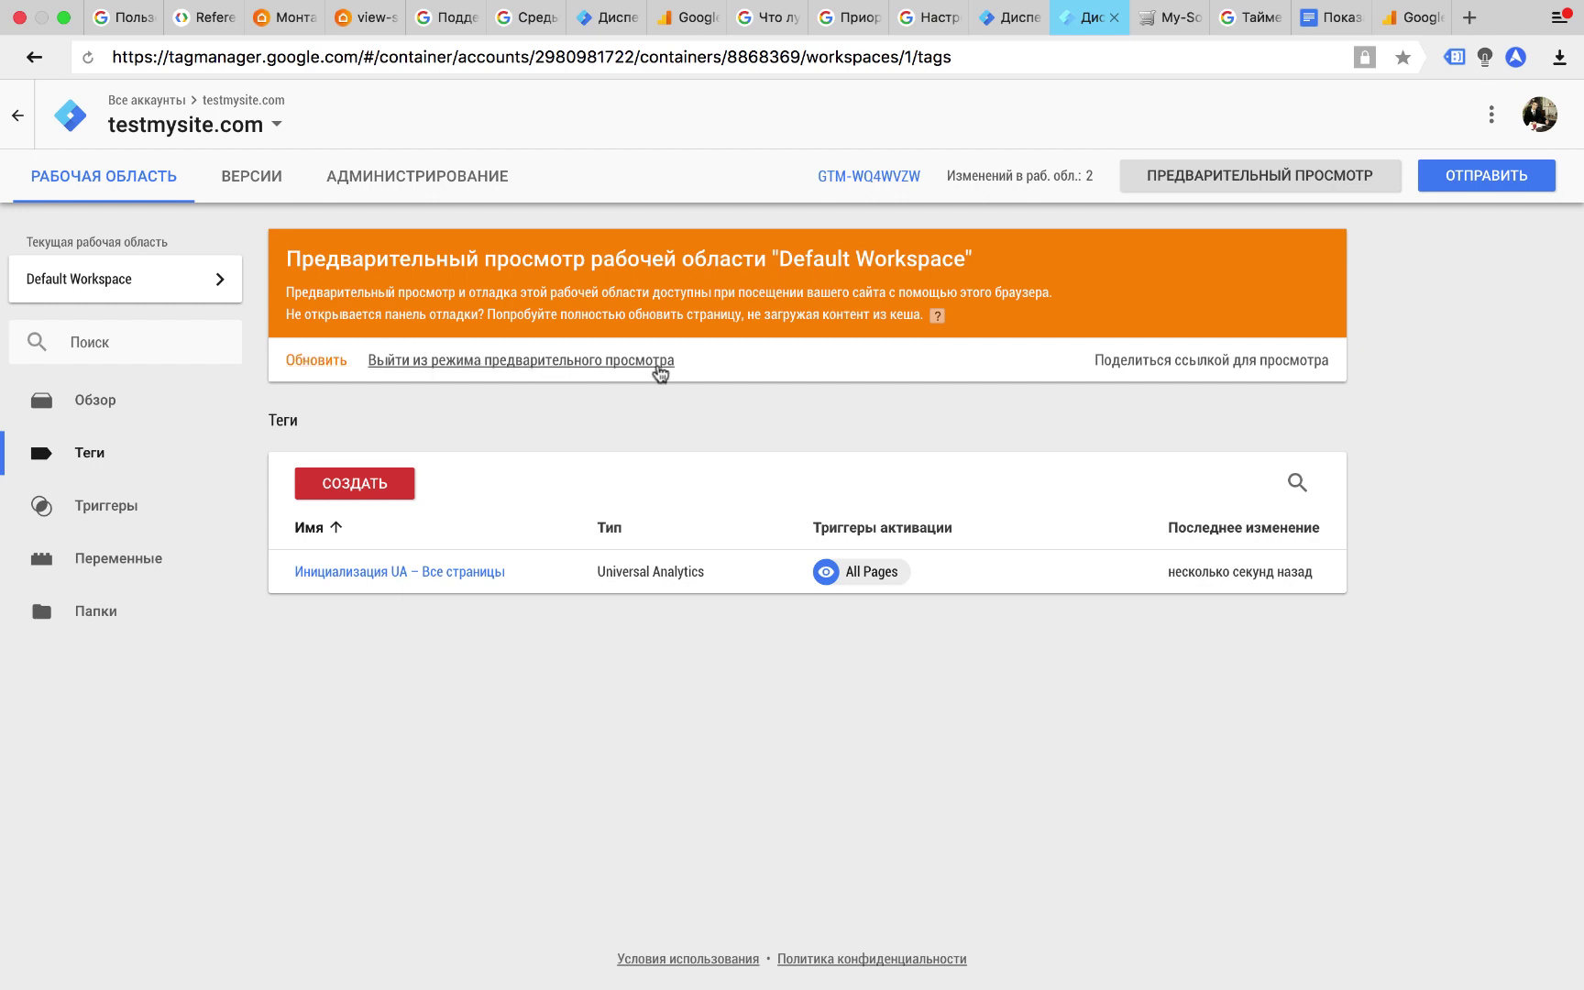
{"action": "left_click", "coordinate": [1193, 362]}
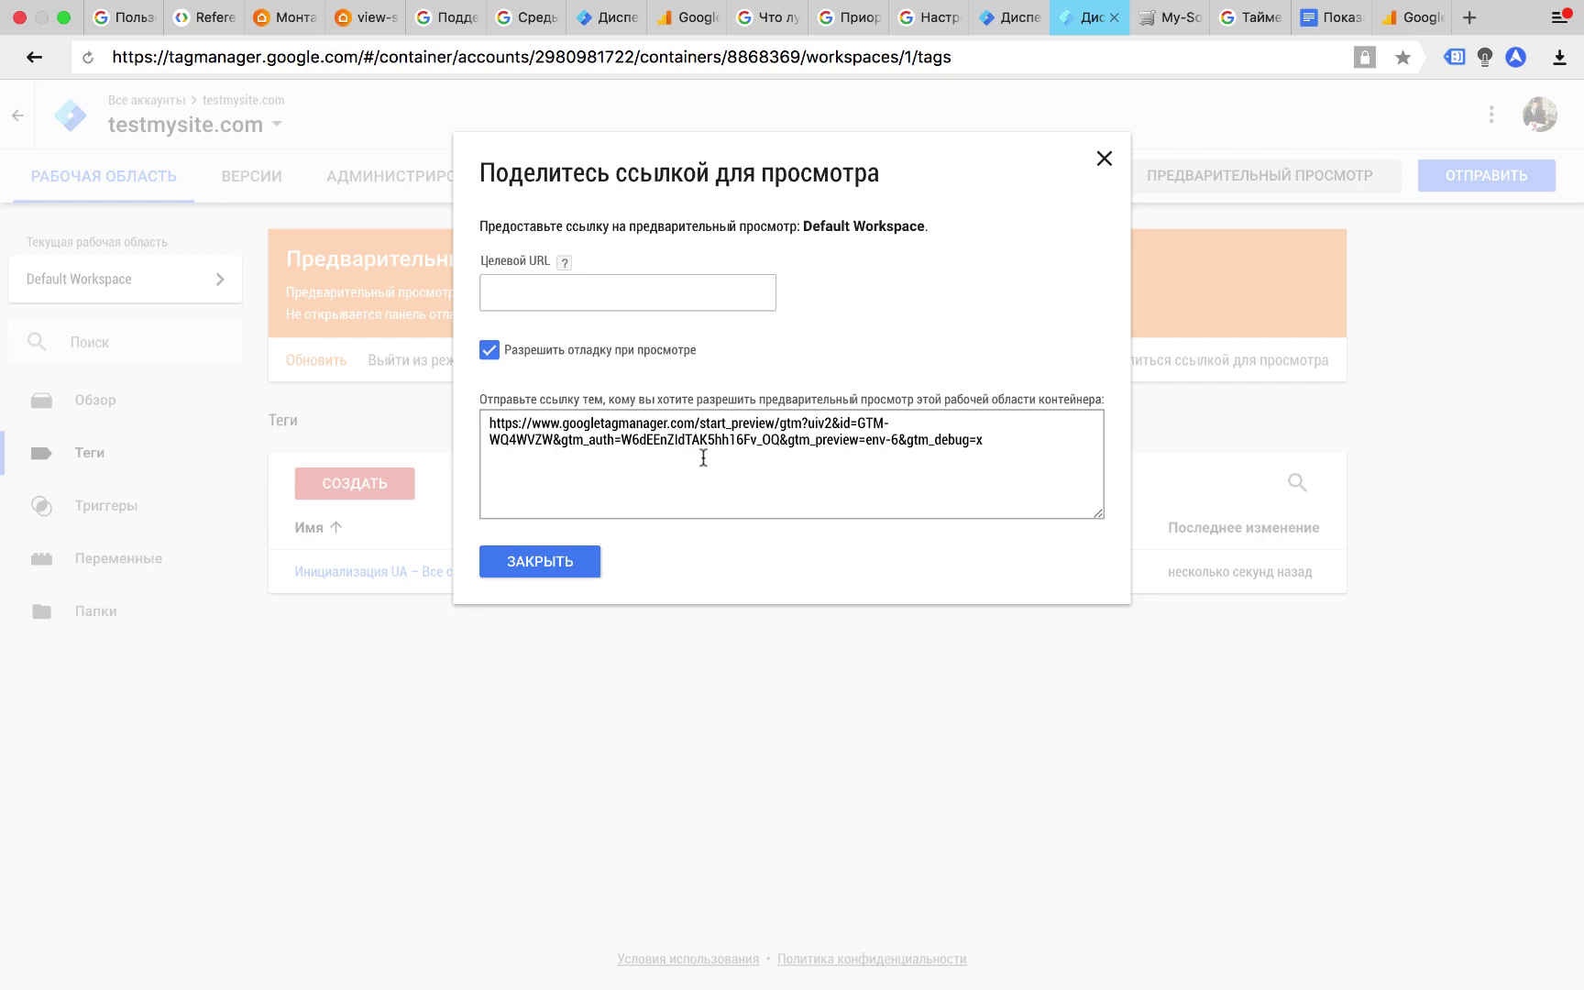
{"action": "left_click", "coordinate": [1105, 158]}
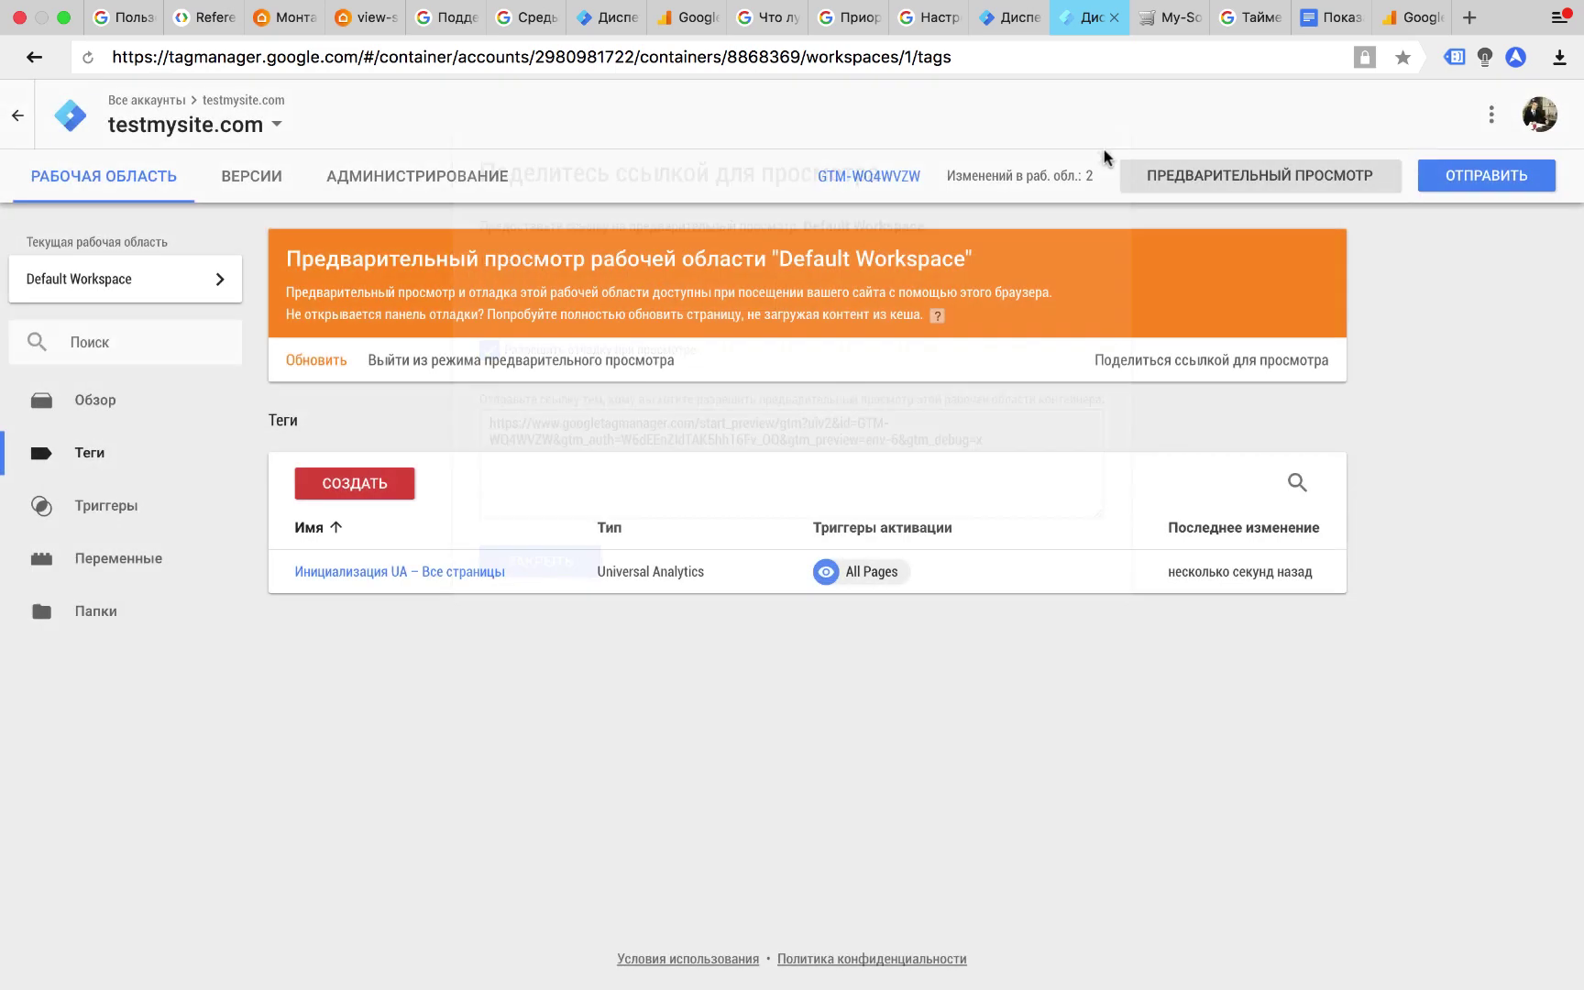
Start submitting the workspace changes with the option "Публикация и создание версии" and view the available publishing environments, keeping Live
{"action": "left_click", "coordinate": [1457, 188]}
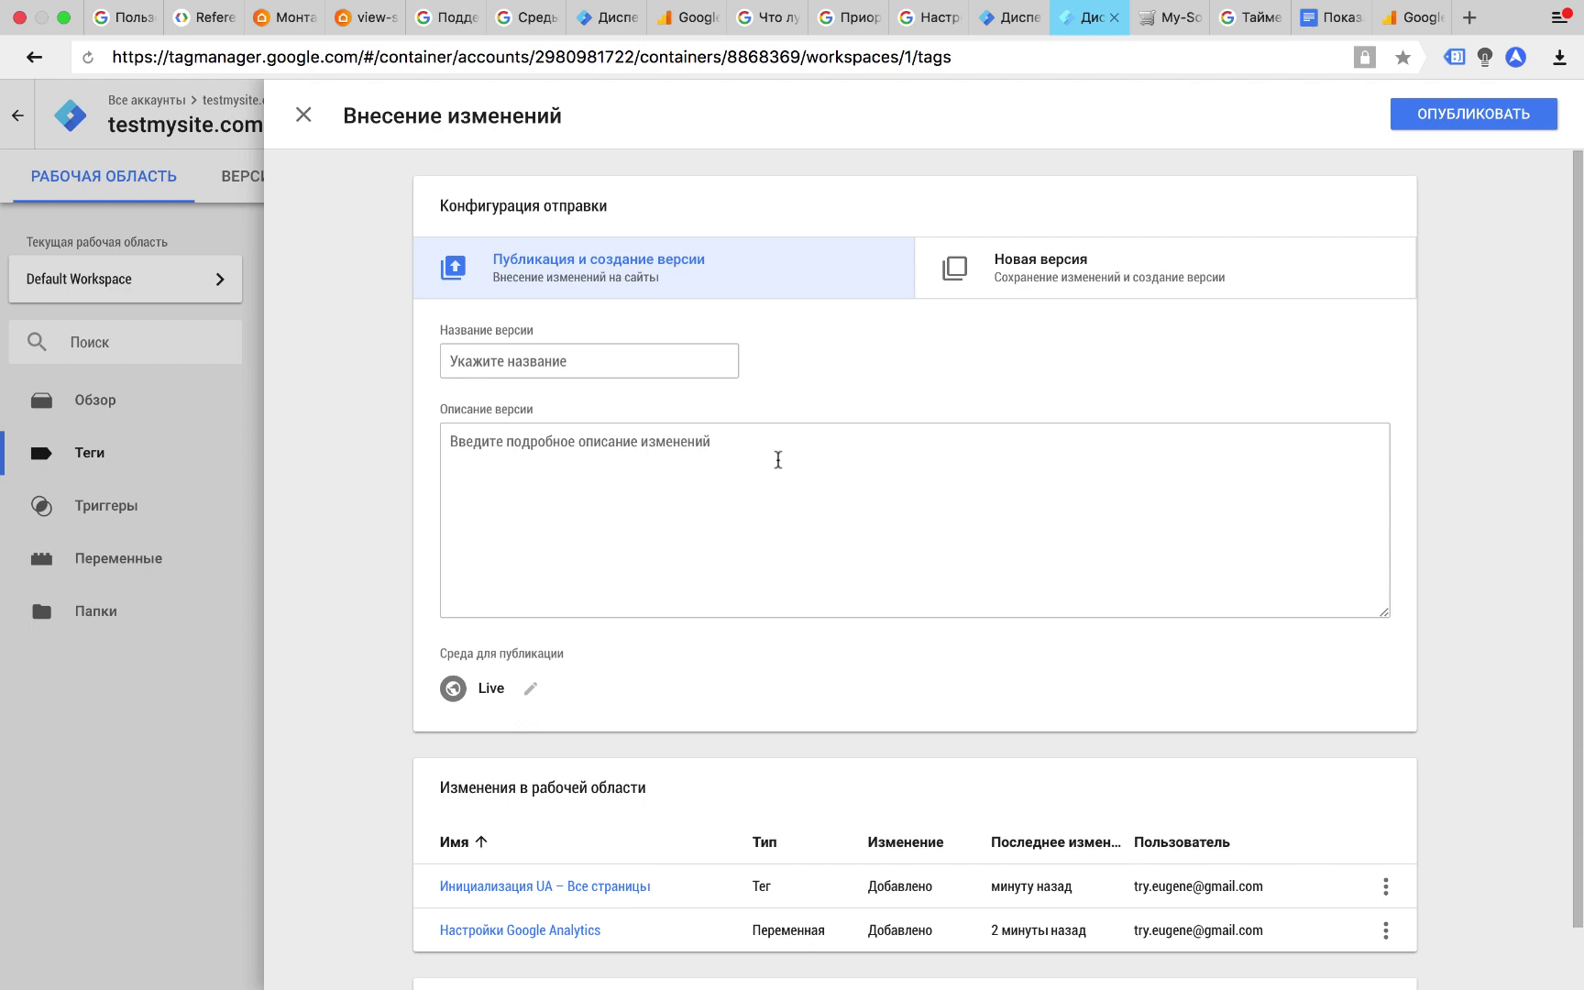
{"action": "left_click", "coordinate": [1003, 266]}
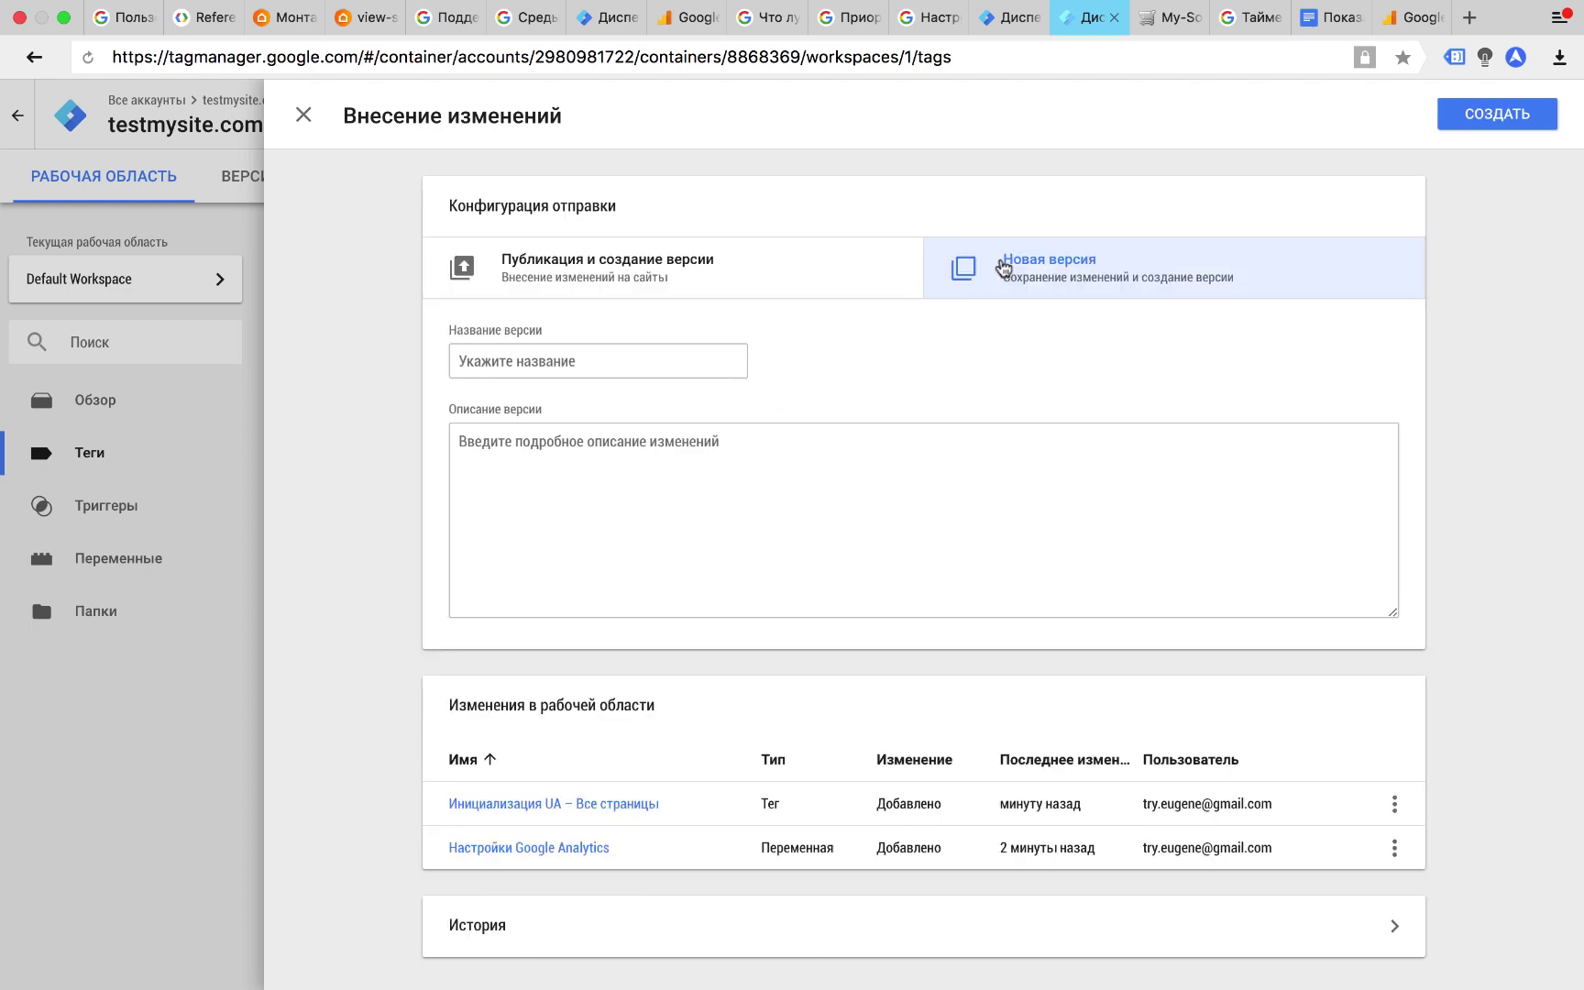
{"action": "left_click", "coordinate": [814, 266]}
{"action": "left_click", "coordinate": [658, 367]}
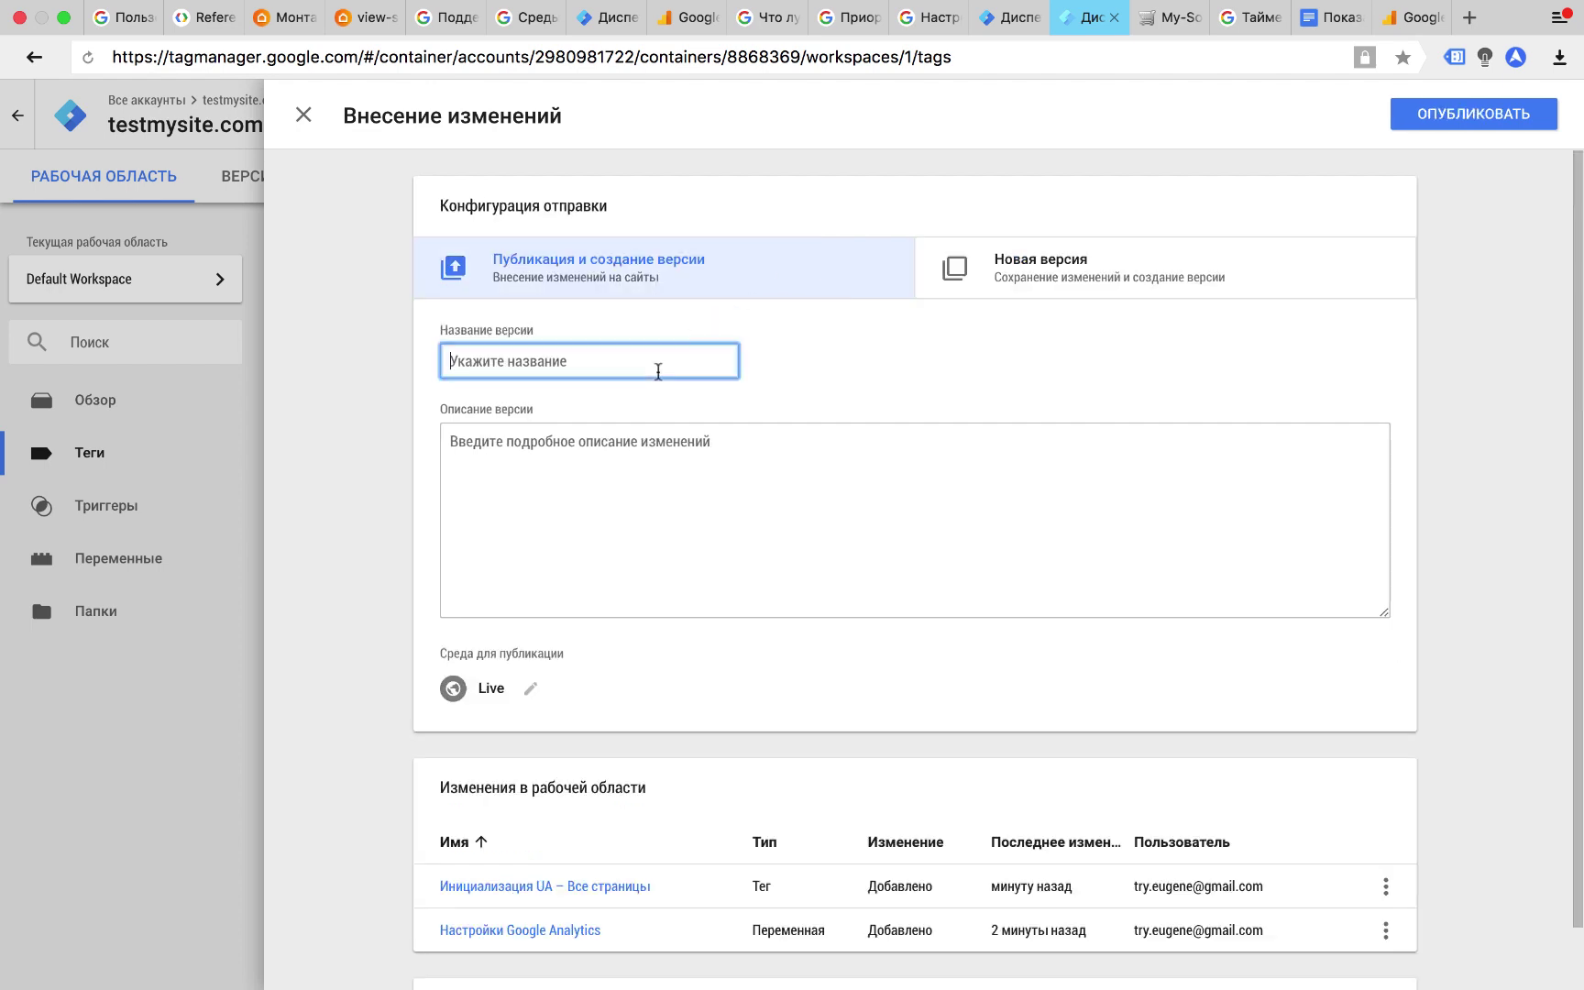
{"action": "left_click", "coordinate": [629, 480]}
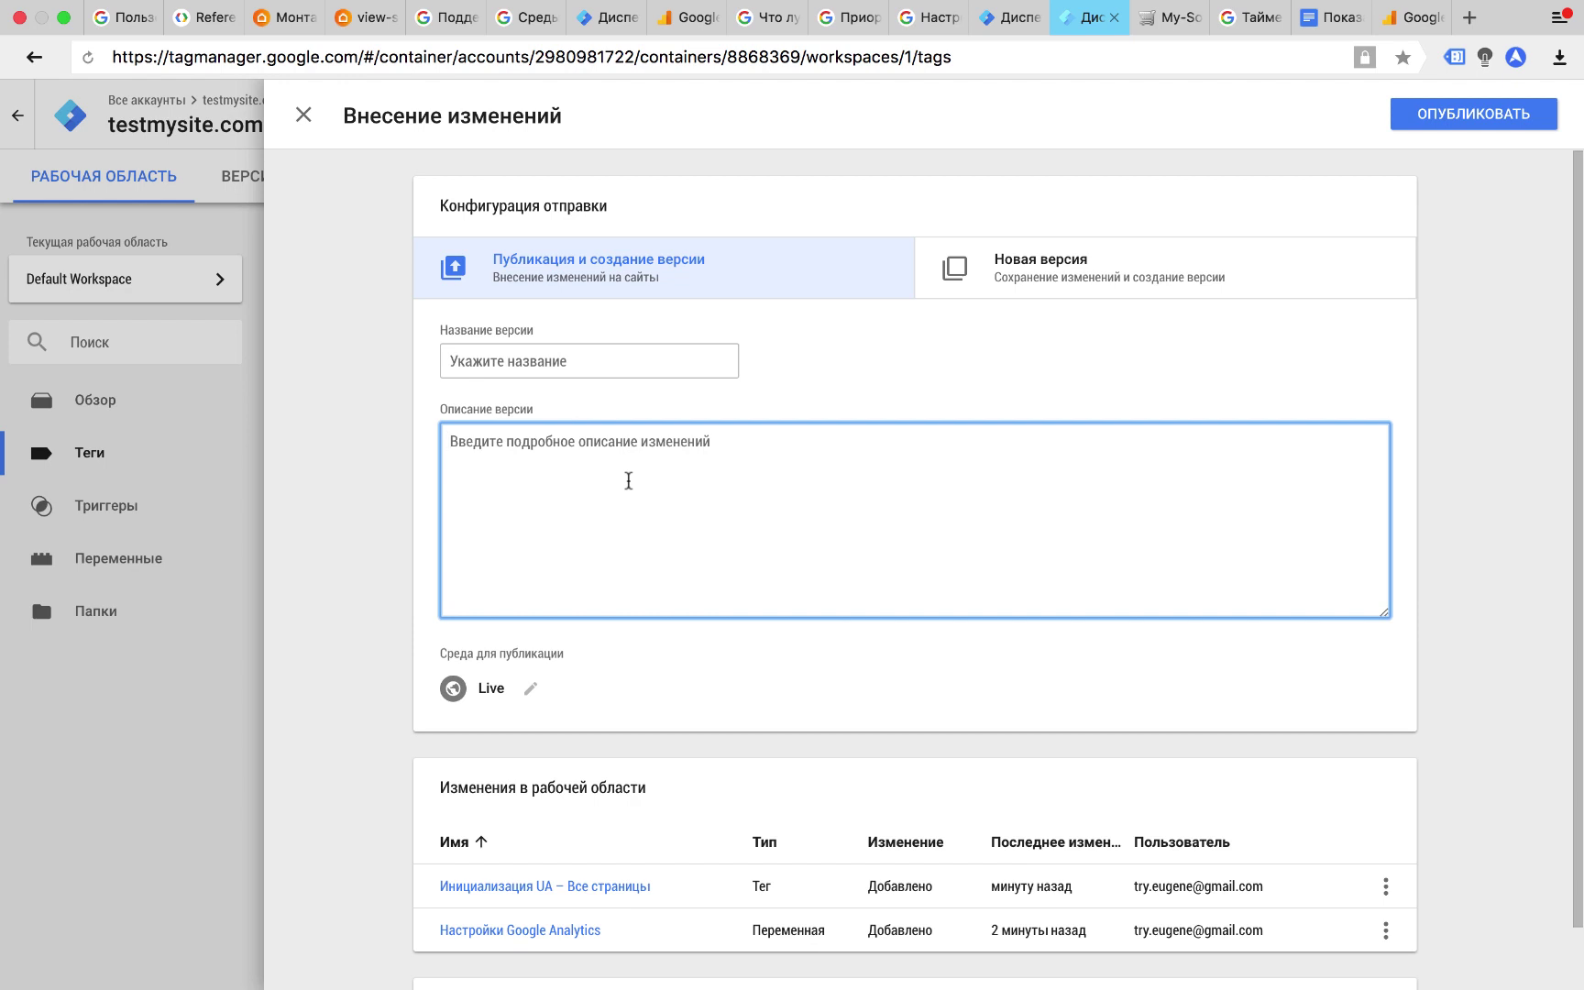
{"action": "left_click", "coordinate": [530, 689]}
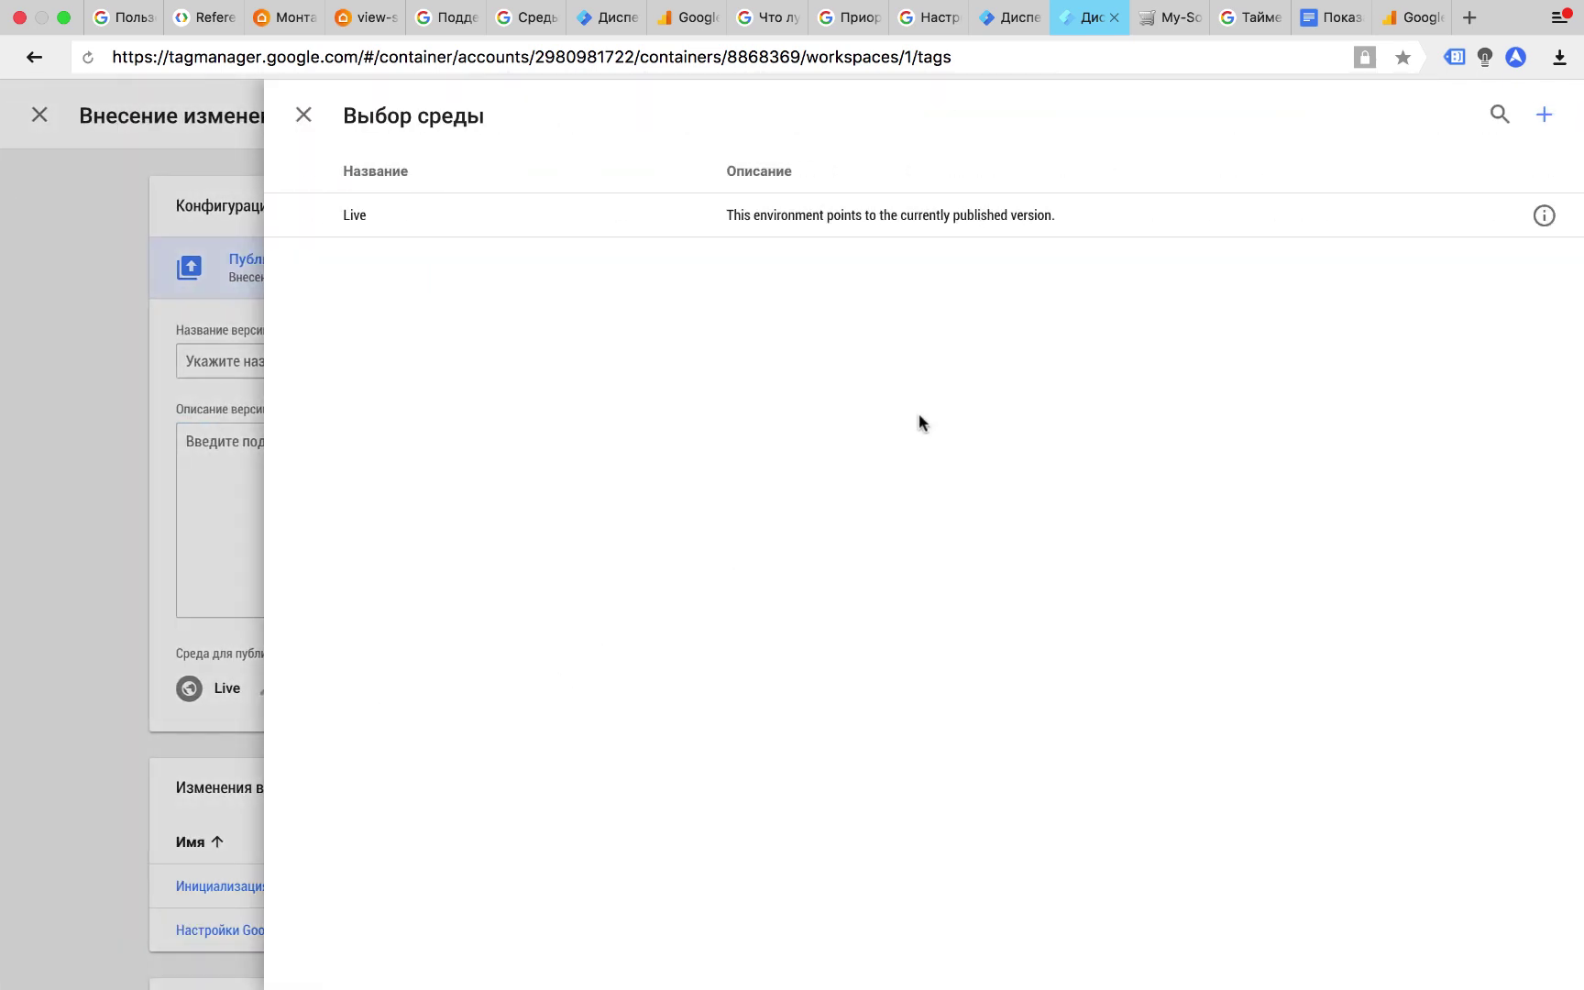
{"action": "left_click", "coordinate": [306, 118]}
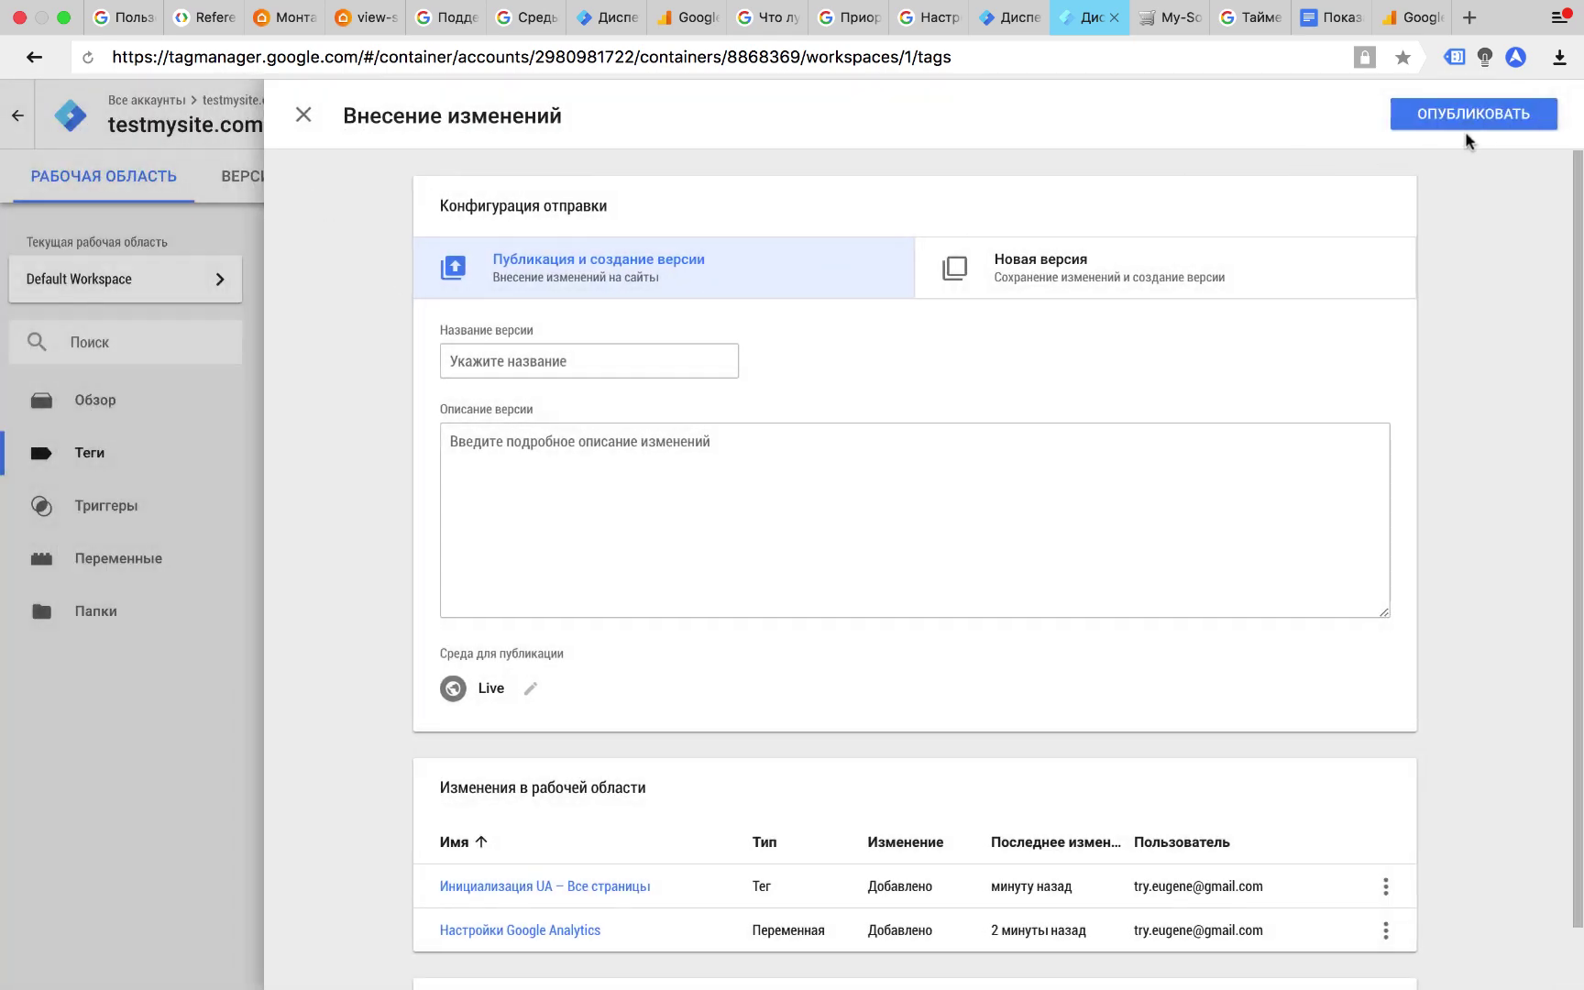
Publish the container version to Live with its name and description left blank, and return to the workspace
{"action": "left_click", "coordinate": [1494, 125]}
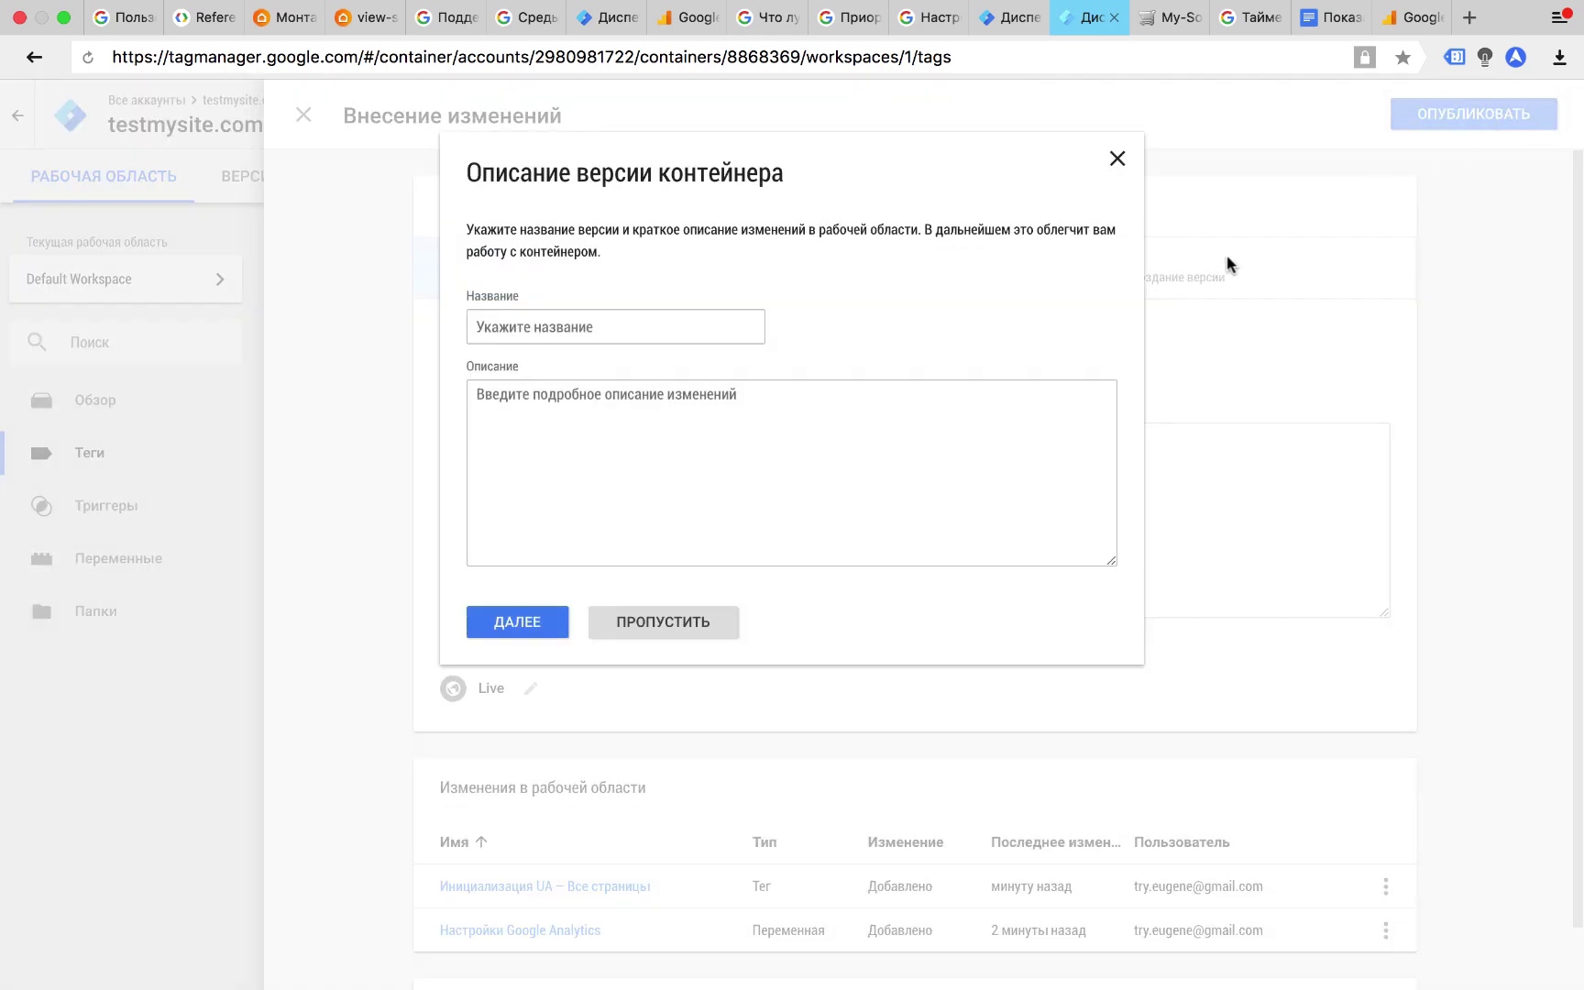
{"action": "left_click", "coordinate": [518, 622]}
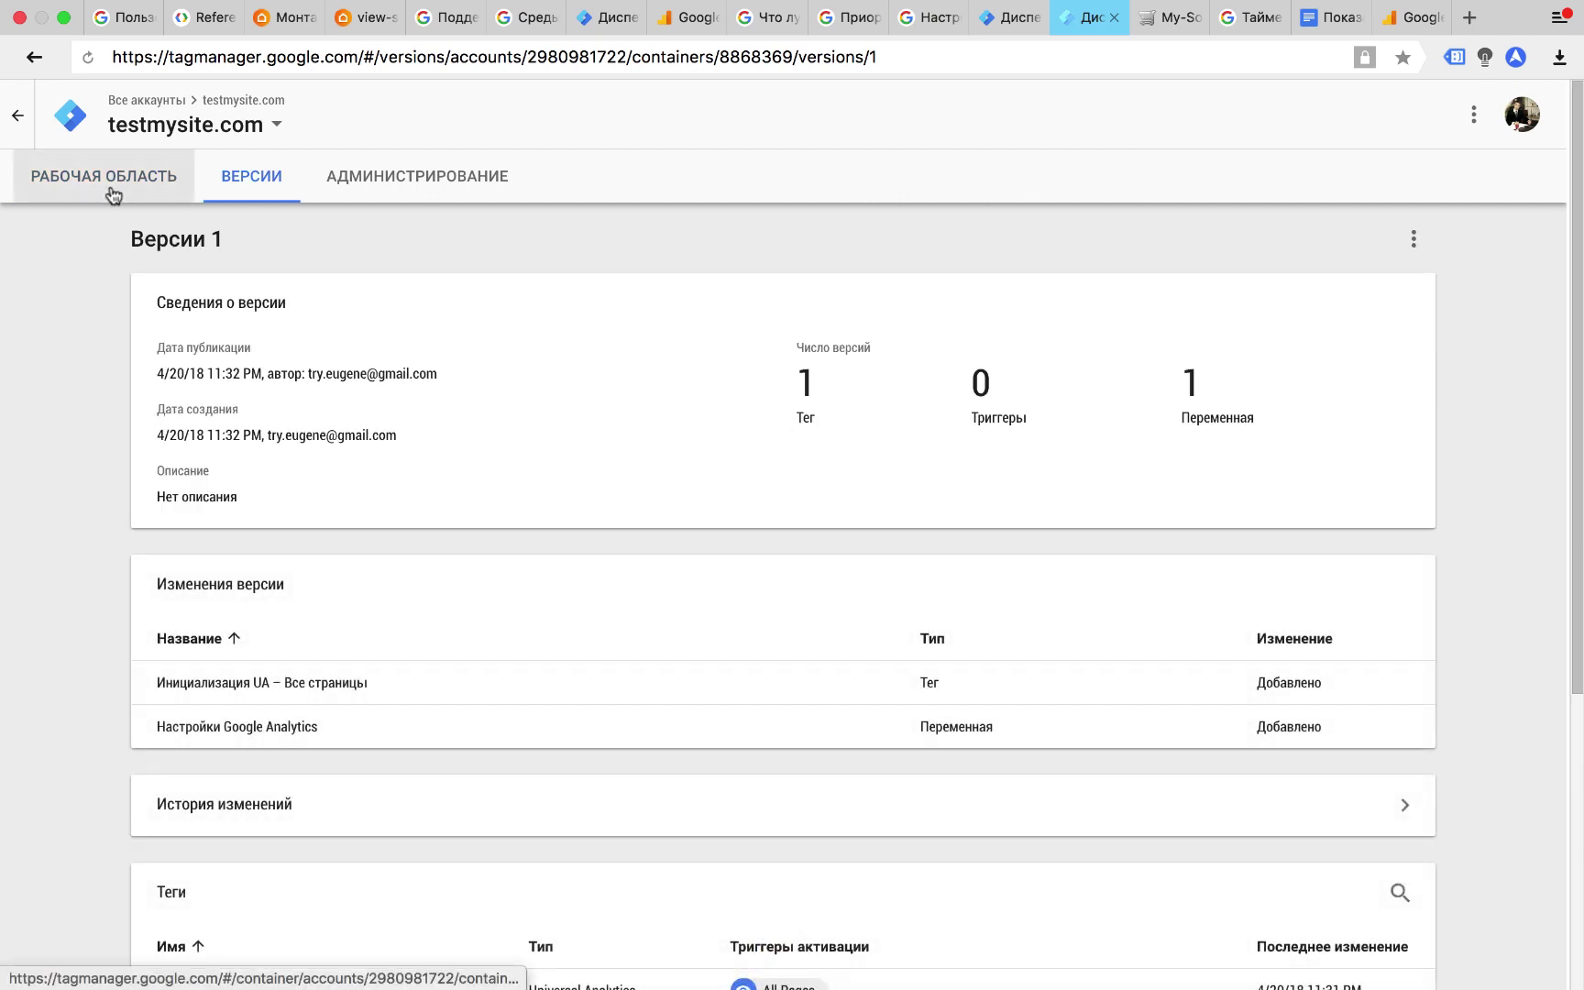
{"action": "left_click", "coordinate": [113, 192]}
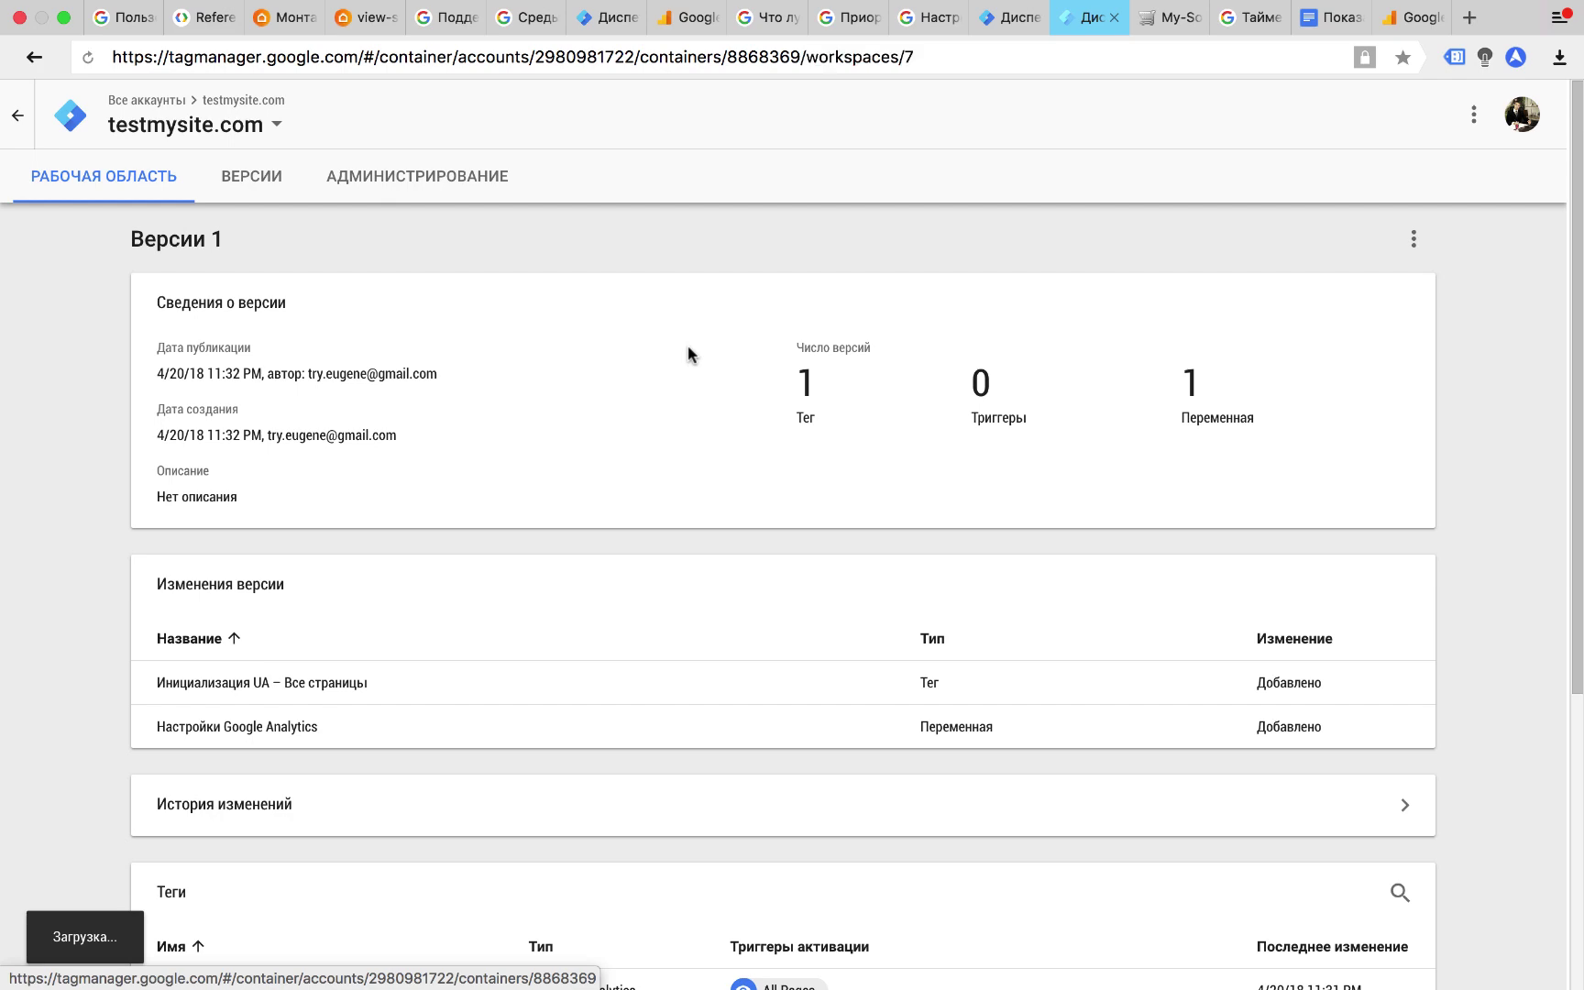